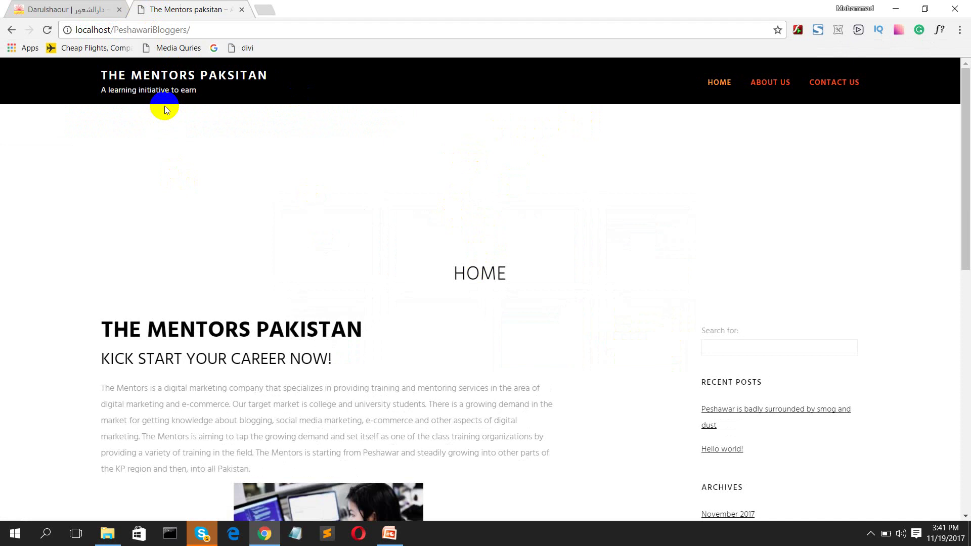
Step: Add wp to the end of the site address to open the WordPress login page
{"action": "scroll", "coordinate": [165, 110], "scroll_direction": "down", "scroll_amount": 10}
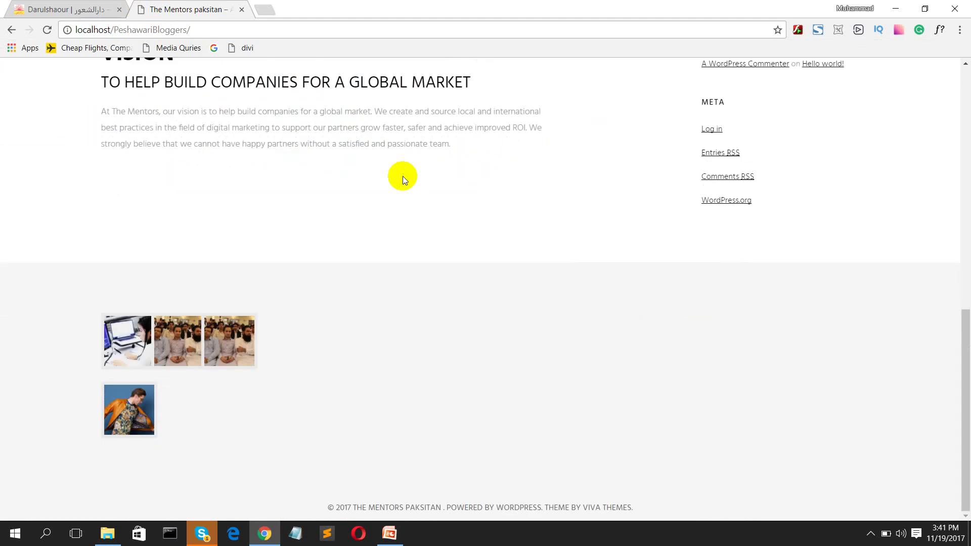
{"action": "scroll", "coordinate": [402, 176], "scroll_direction": "up", "scroll_amount": 15}
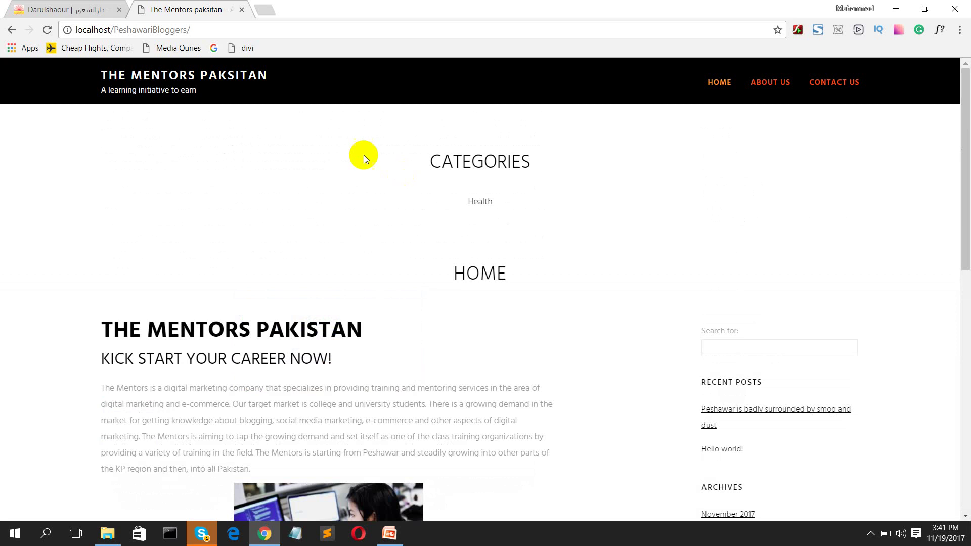
{"action": "left_click_drag", "start_coordinate": [208, 29], "coordinate": [108, 28]}
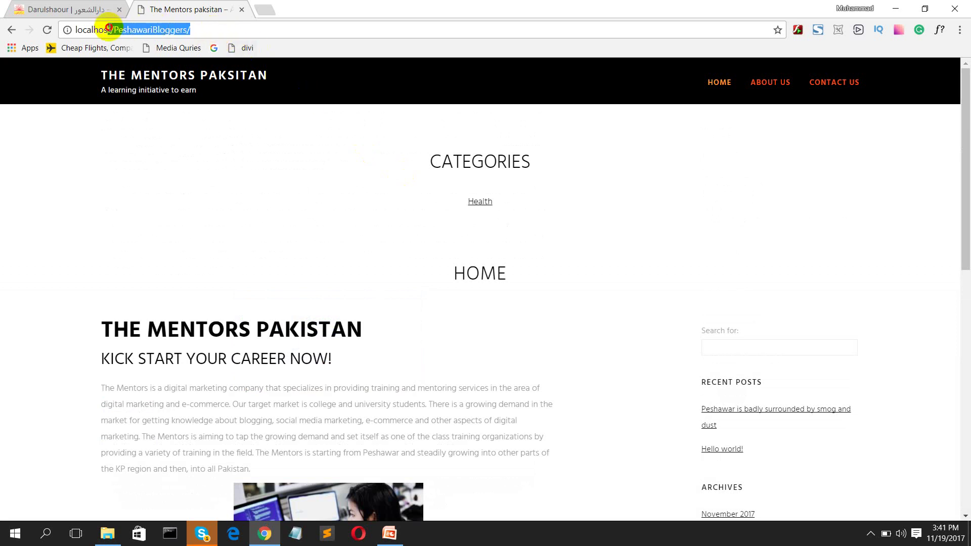
{"action": "left_click", "coordinate": [222, 24]}
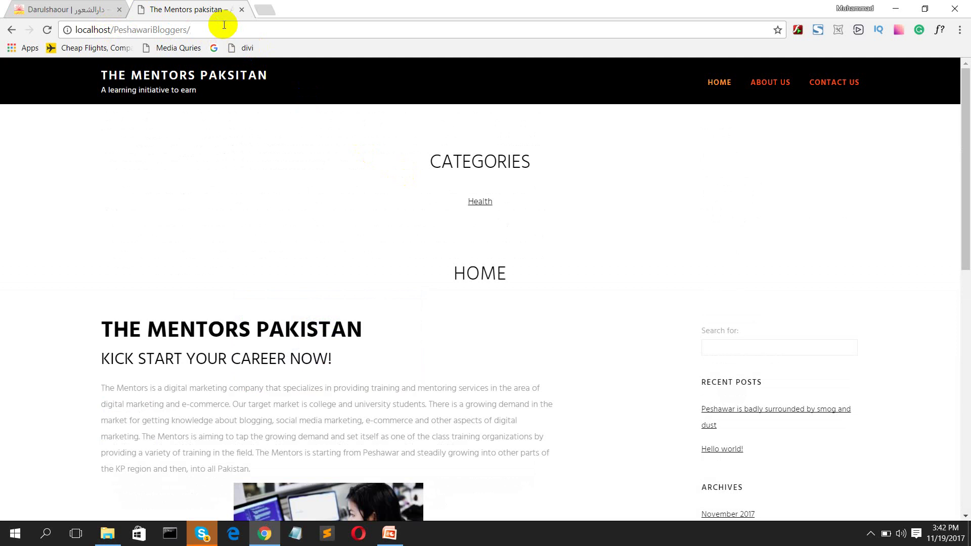
{"action": "type", "text": "wp"}
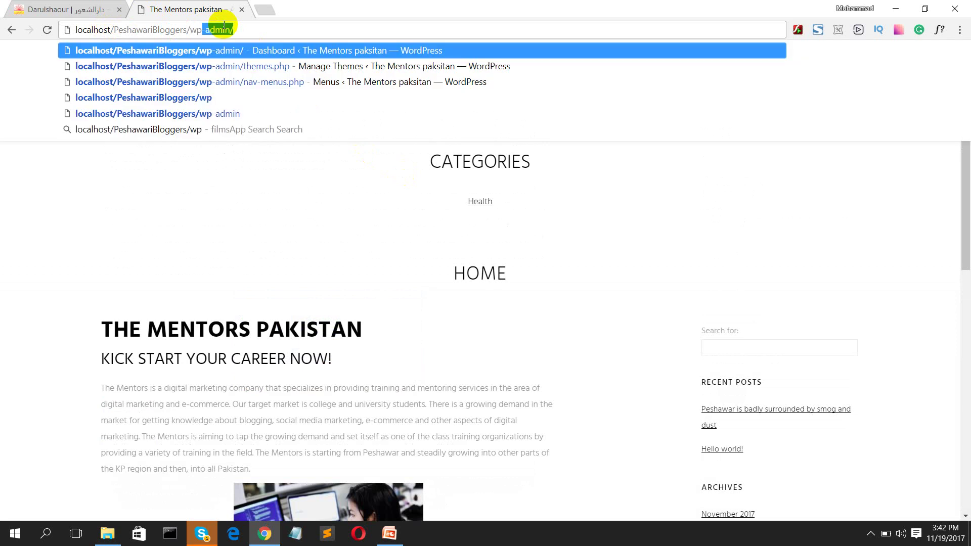
{"action": "key", "text": "Return"}
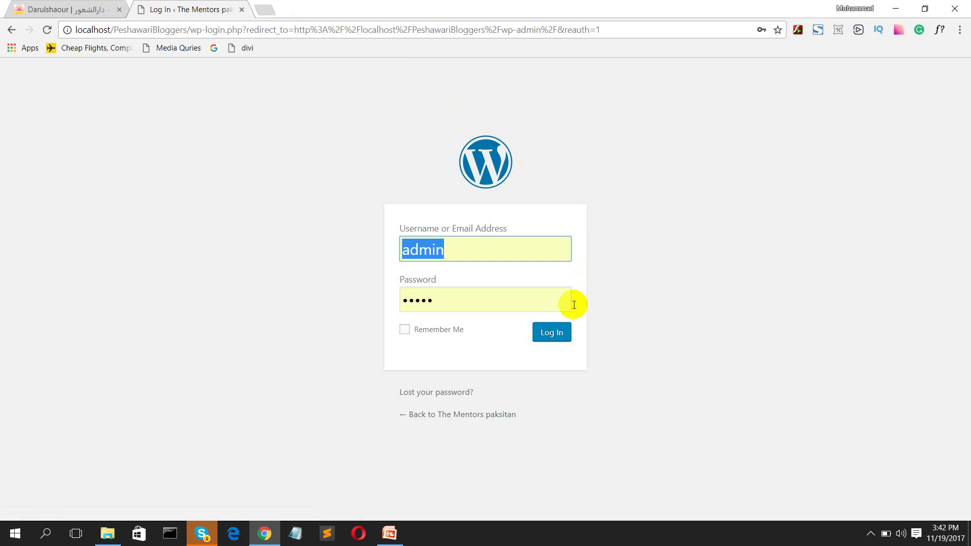
Step: Log in to the admin area, then log out from the account menu
{"action": "left_click", "coordinate": [558, 336]}
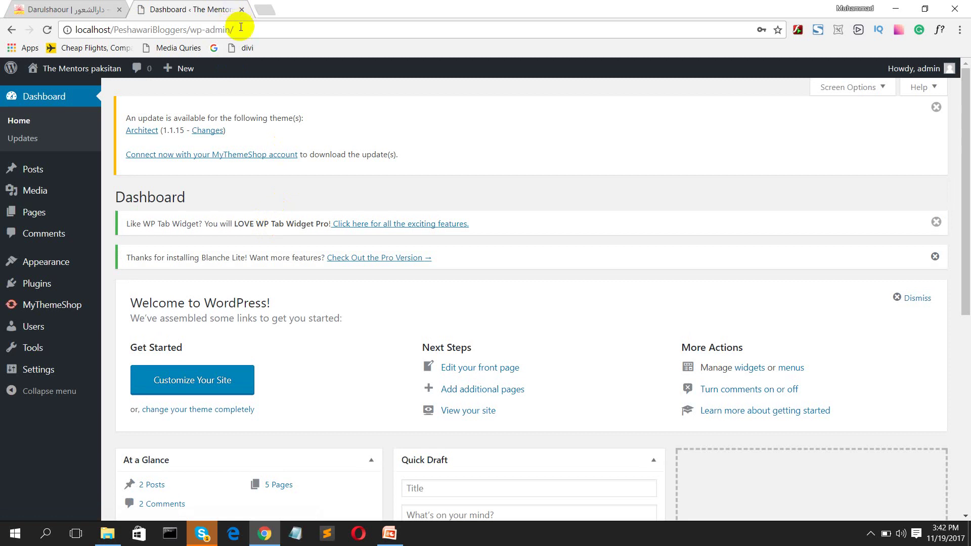
{"action": "left_click_drag", "start_coordinate": [234, 30], "coordinate": [191, 31]}
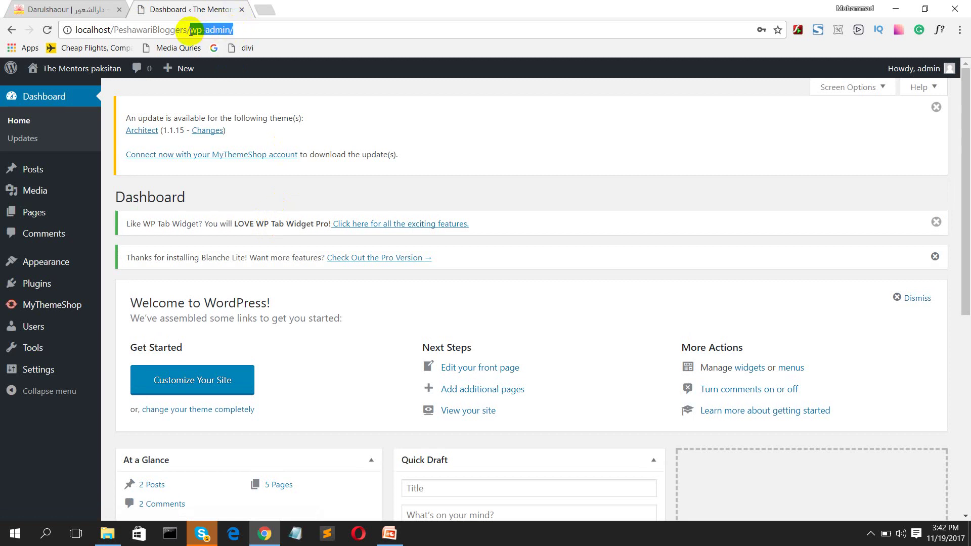
{"action": "mouse_move", "coordinate": [900, 72]}
{"action": "left_click", "coordinate": [869, 104]}
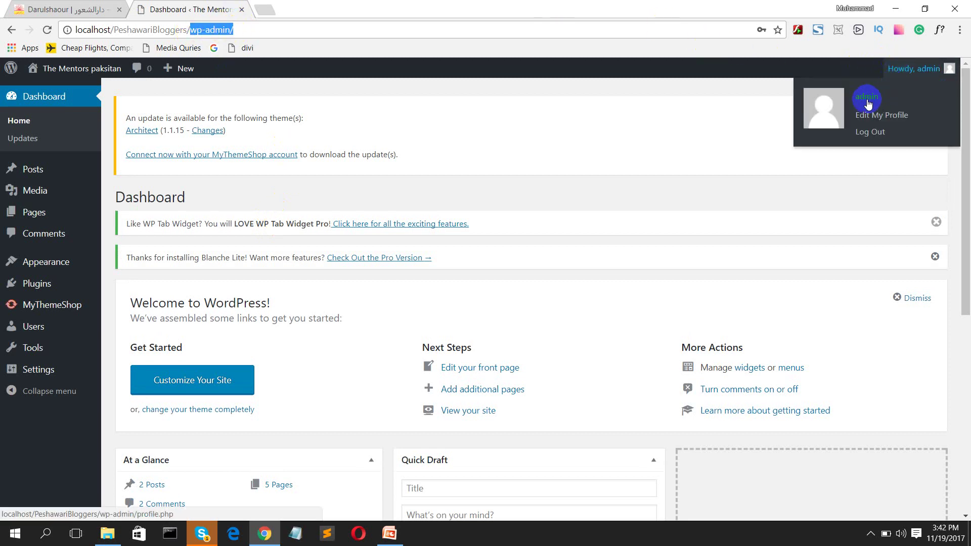
{"action": "left_click", "coordinate": [868, 130]}
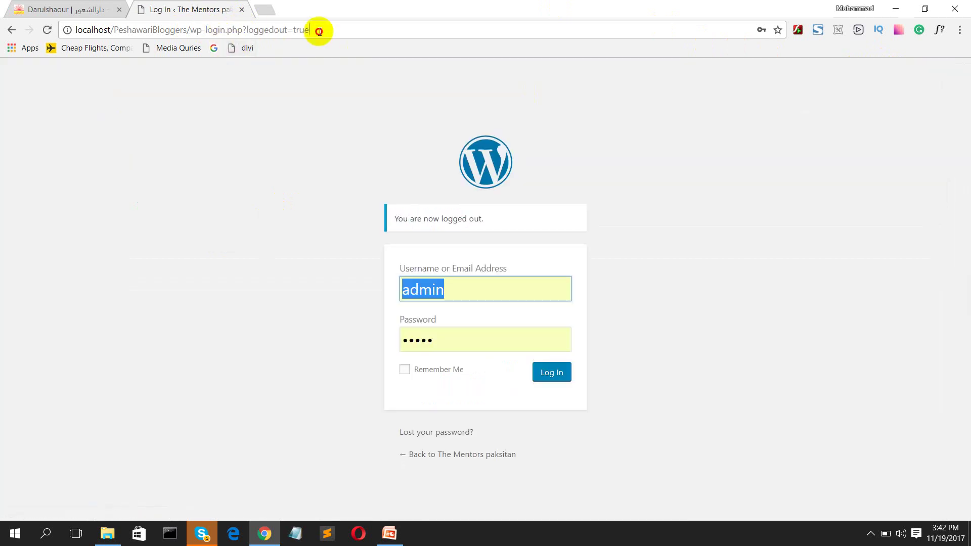
Step: Load the site's /admin address and log back in to the Dashboard
{"action": "left_click_drag", "start_coordinate": [319, 29], "coordinate": [191, 44]}
{"action": "type", "text": "admin"}
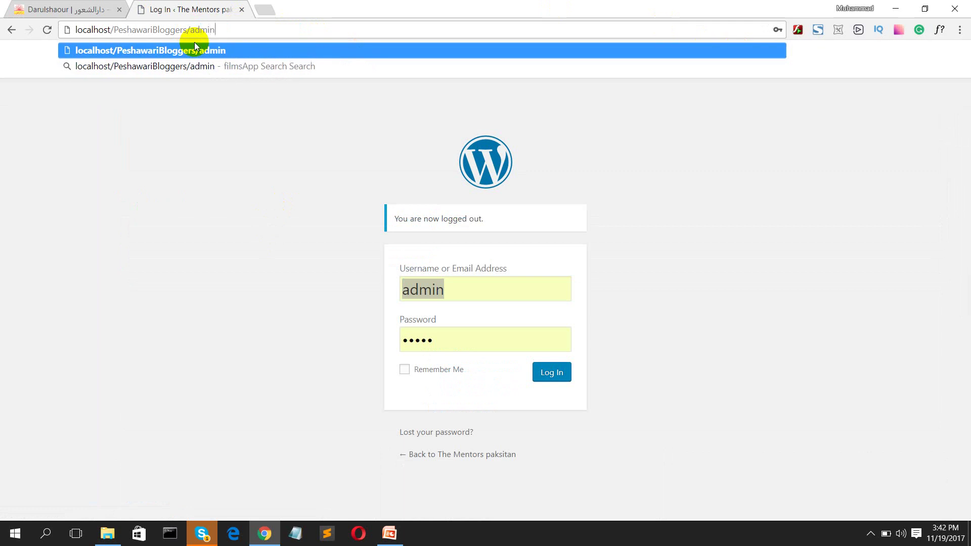
{"action": "key", "text": "Return"}
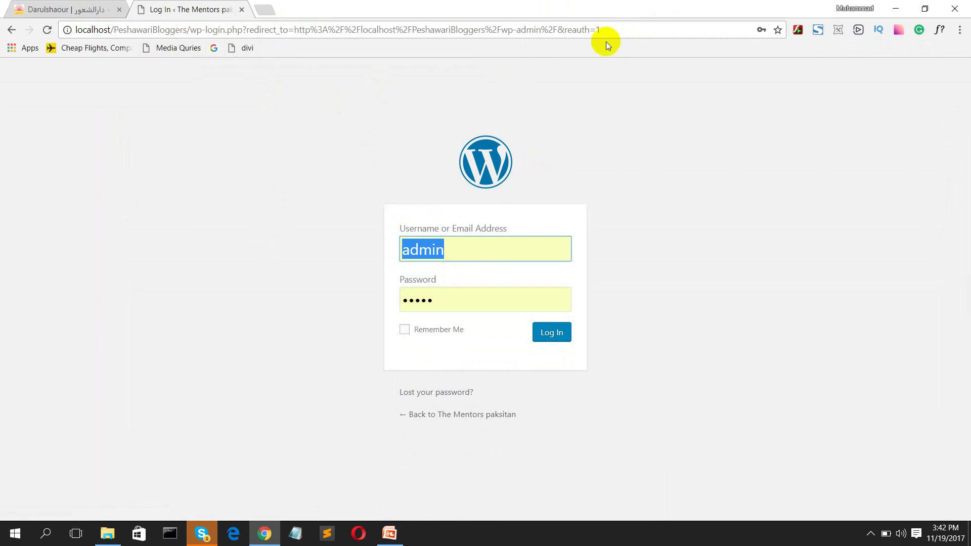
{"action": "left_click", "coordinate": [547, 334]}
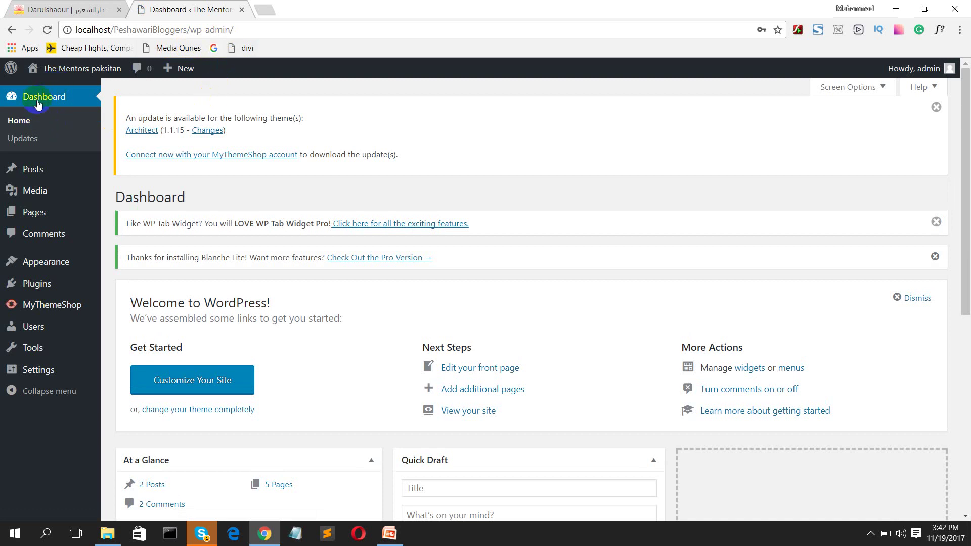
Step: Open The Mentors paksitan live site in a new tab, view it, then return to the Dashboard
{"action": "mouse_move", "coordinate": [64, 72]}
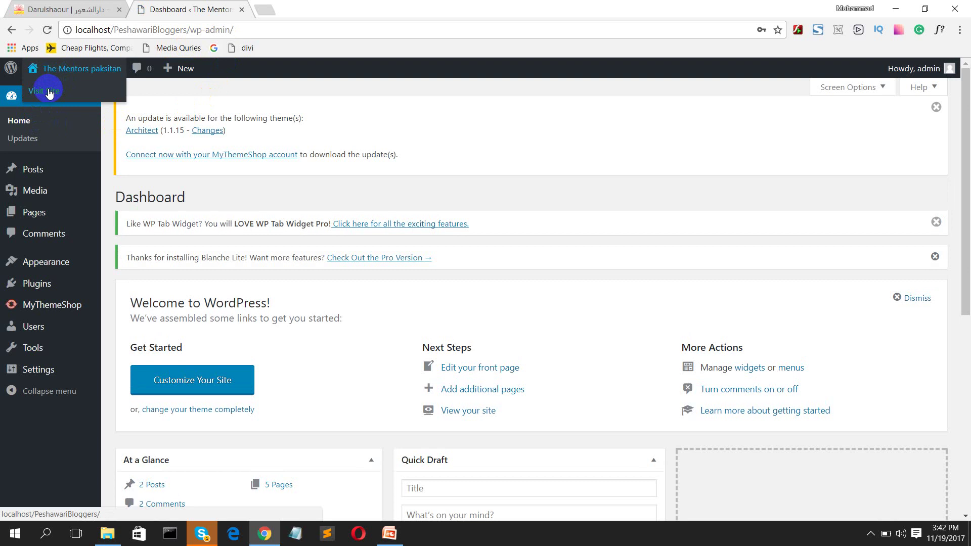
{"action": "middle_click", "coordinate": [49, 91]}
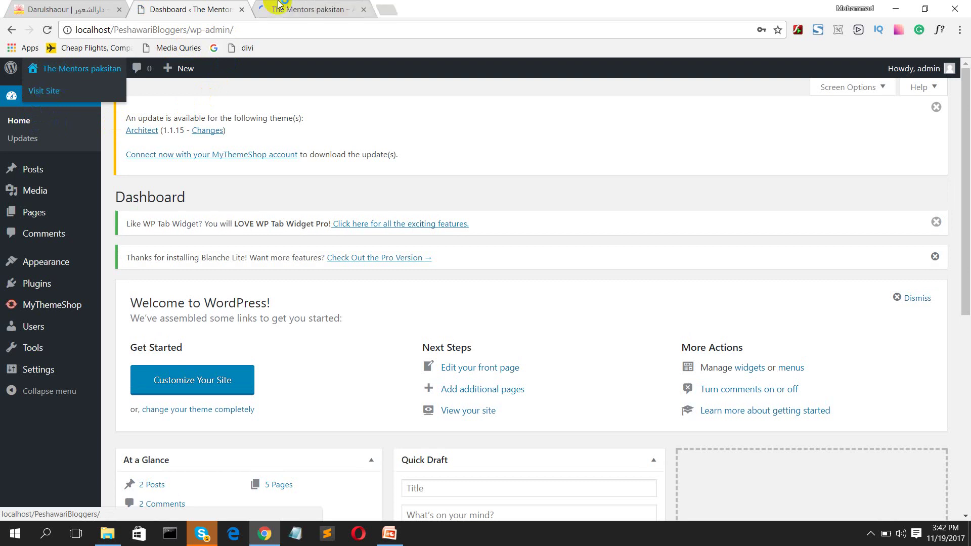
{"action": "left_click", "coordinate": [298, 7]}
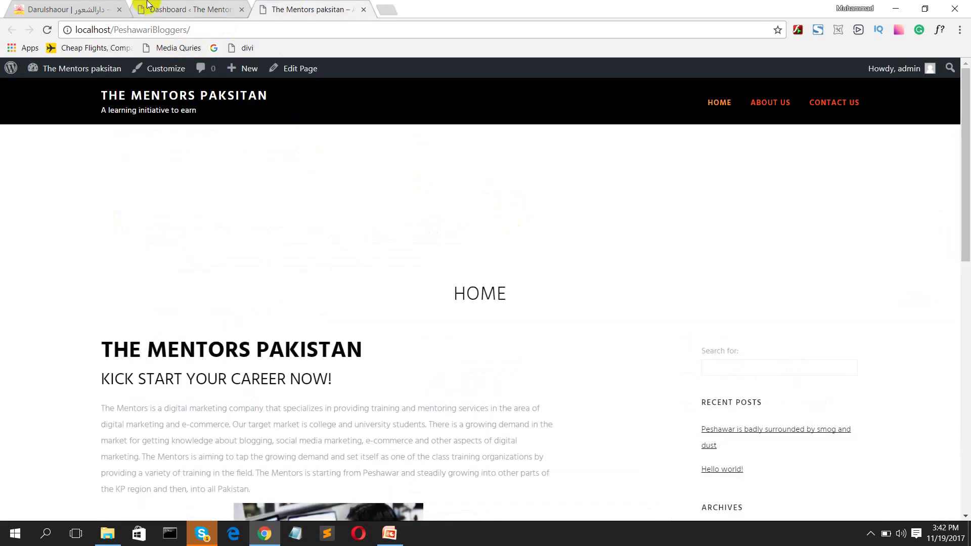
{"action": "left_click", "coordinate": [165, 6]}
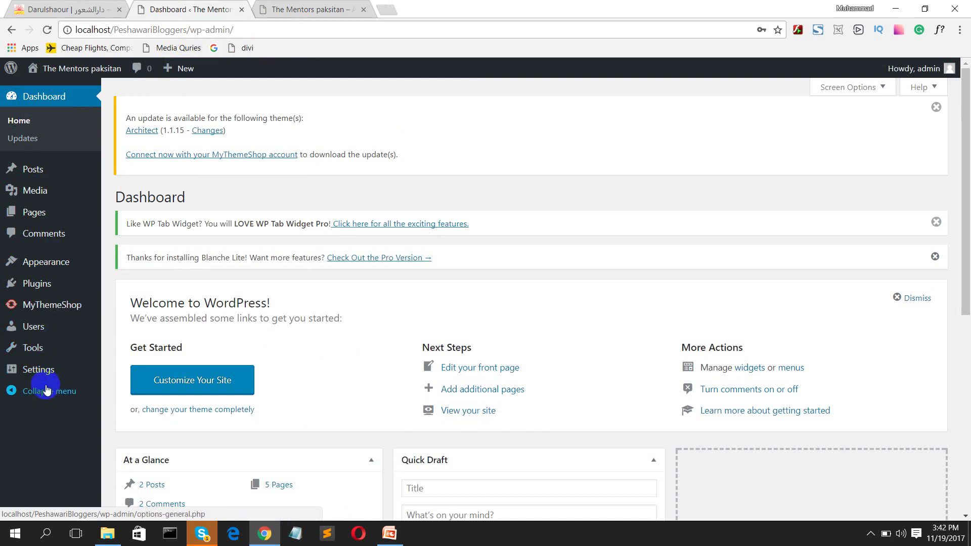
Step: Go to Appearance > Themes and open the Upload Theme form for a .zip file
{"action": "mouse_move", "coordinate": [47, 258]}
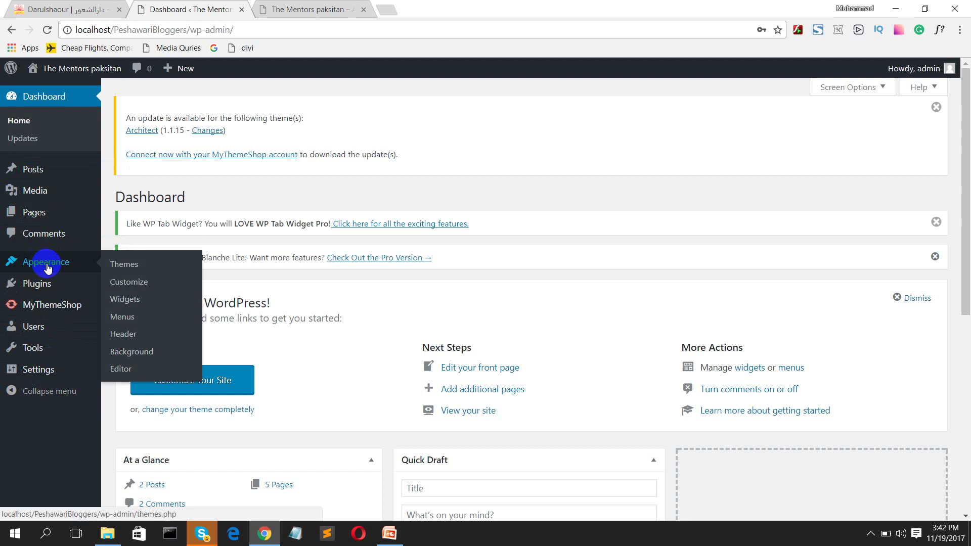
{"action": "left_click", "coordinate": [116, 267]}
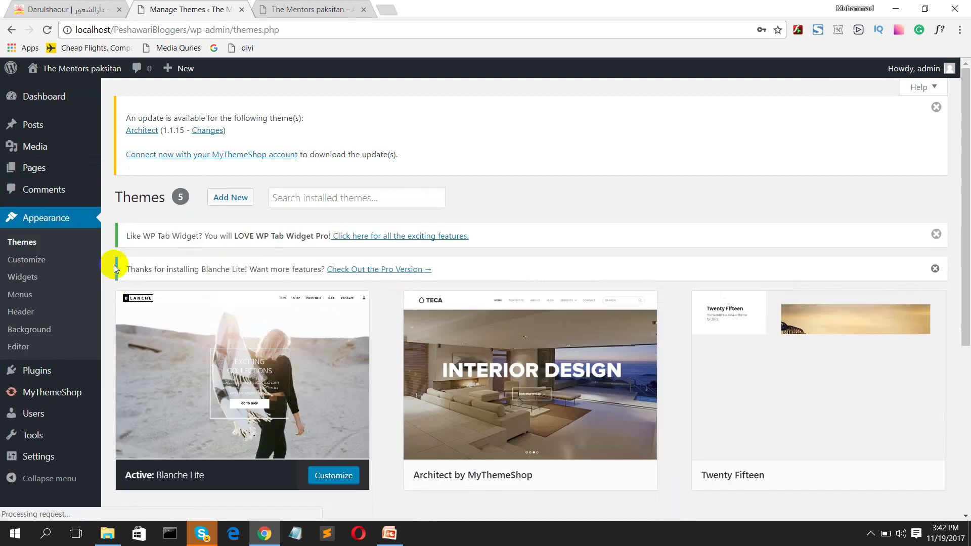
{"action": "scroll", "coordinate": [306, 415], "scroll_direction": "down", "scroll_amount": 2}
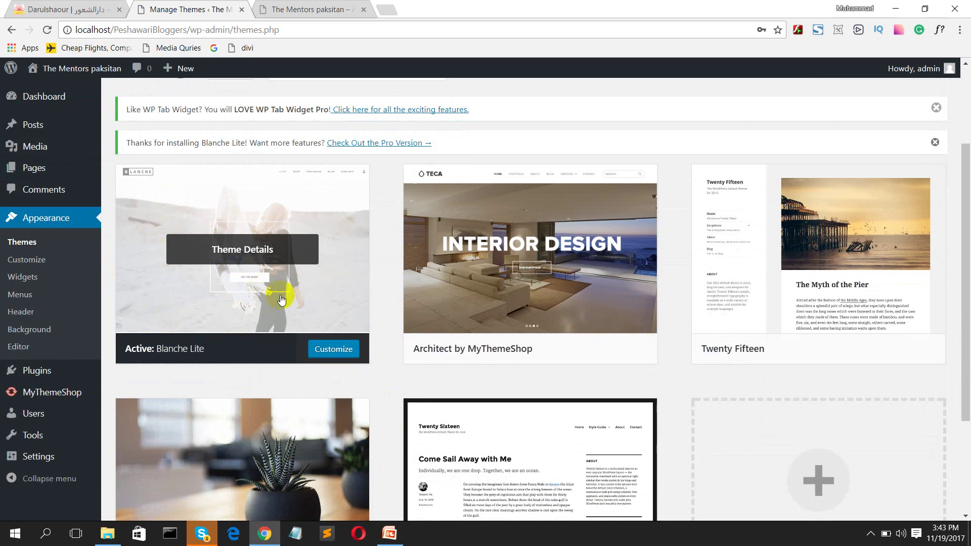
{"action": "scroll", "coordinate": [727, 217], "scroll_direction": "up", "scroll_amount": 2}
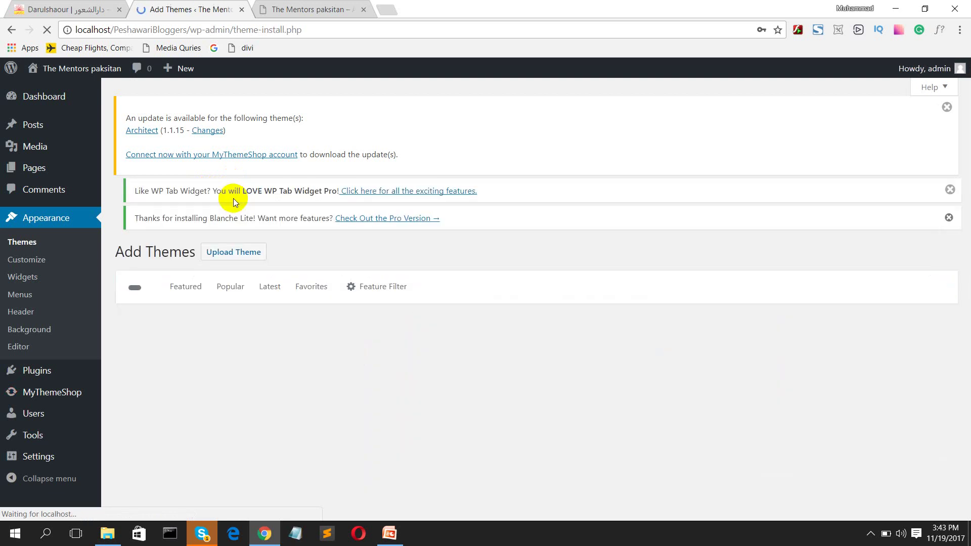
{"action": "left_click", "coordinate": [234, 202]}
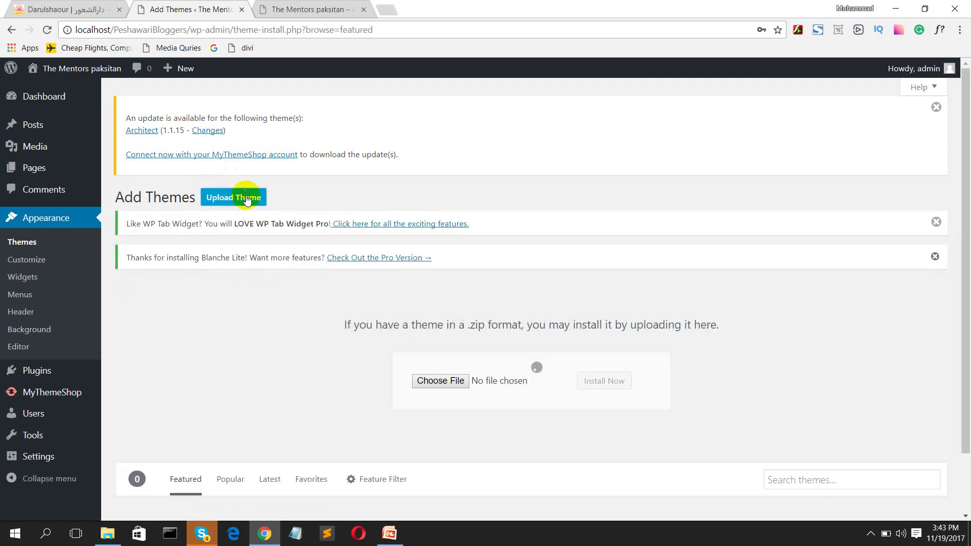
Step: Pick magazine.zip from the Magazine Theme By My theme Shop folder as the upload file
{"action": "left_click", "coordinate": [445, 381]}
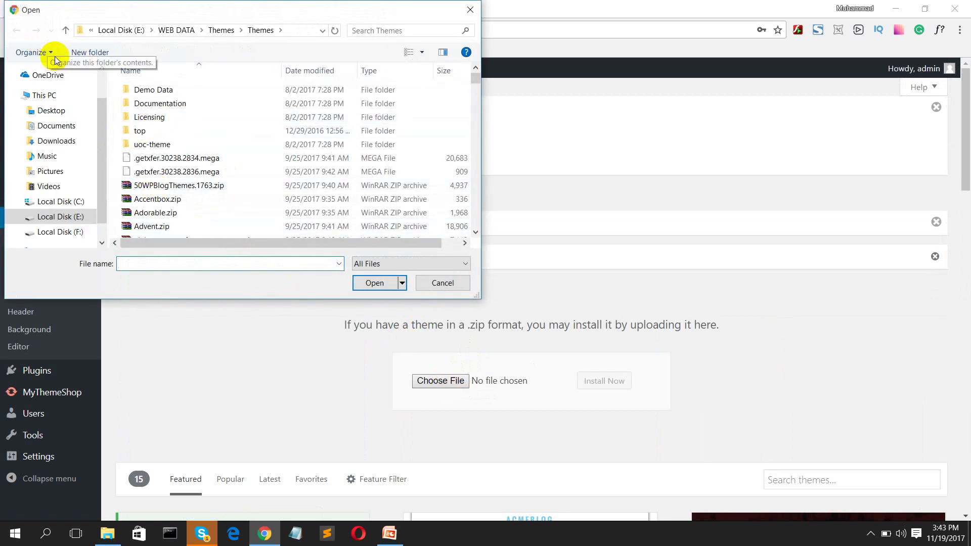
{"action": "left_click", "coordinate": [218, 32]}
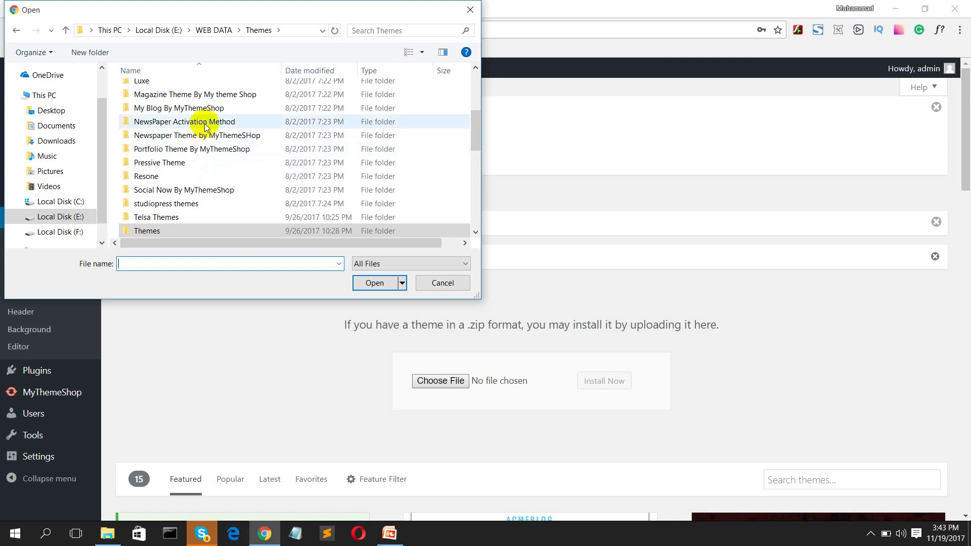
{"action": "double_click", "coordinate": [215, 93]}
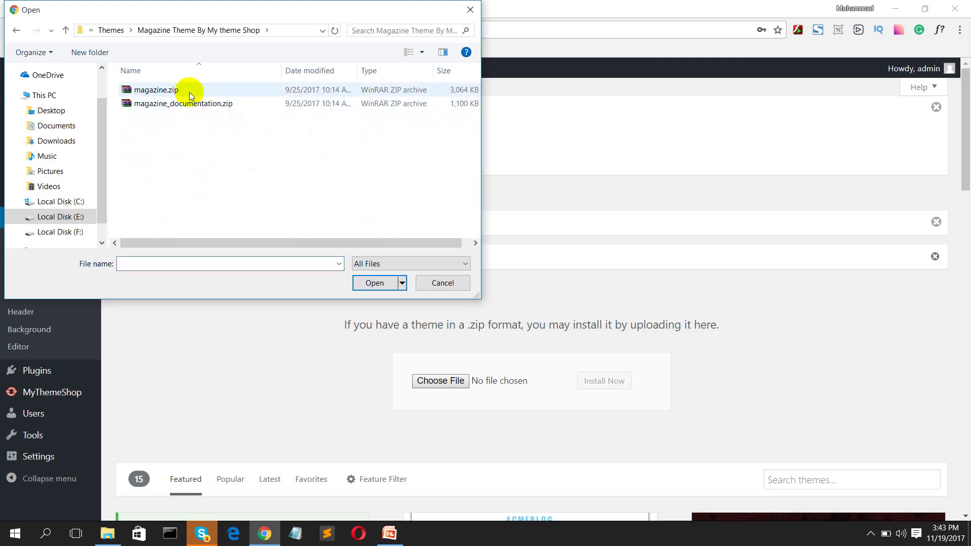
{"action": "left_click", "coordinate": [189, 92]}
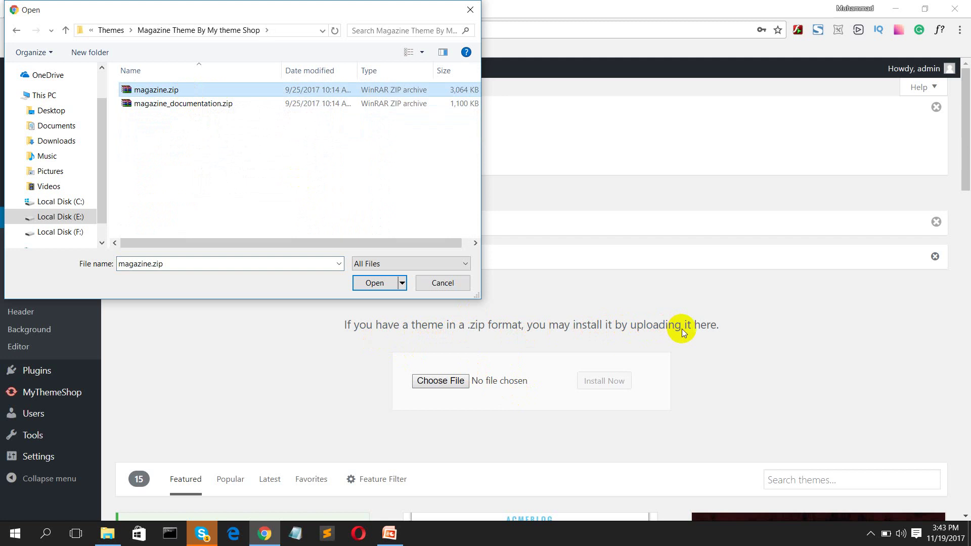
{"action": "left_click", "coordinate": [380, 283]}
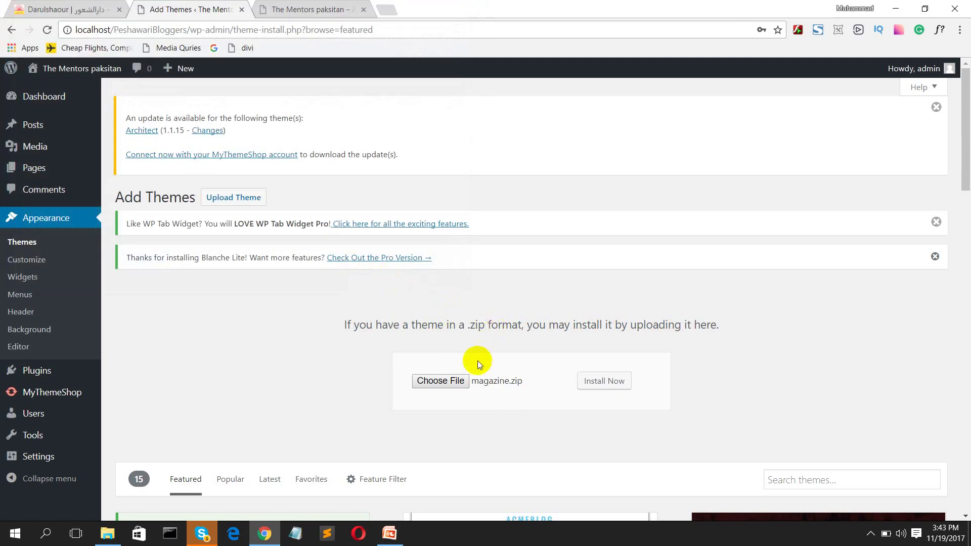
Step: Install magazine.zip and view the Magazine theme's live preview in a new tab
{"action": "left_click", "coordinate": [609, 383]}
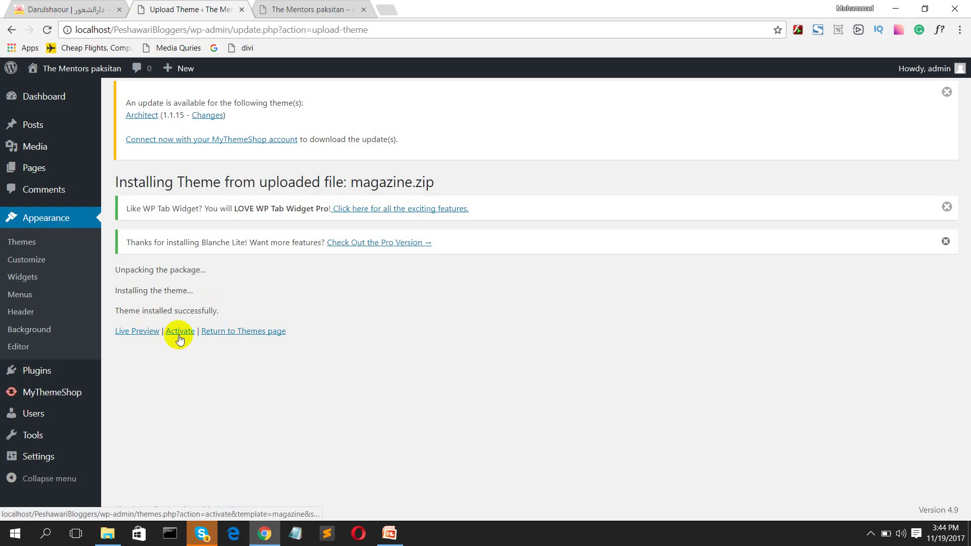
{"action": "middle_click", "coordinate": [146, 338]}
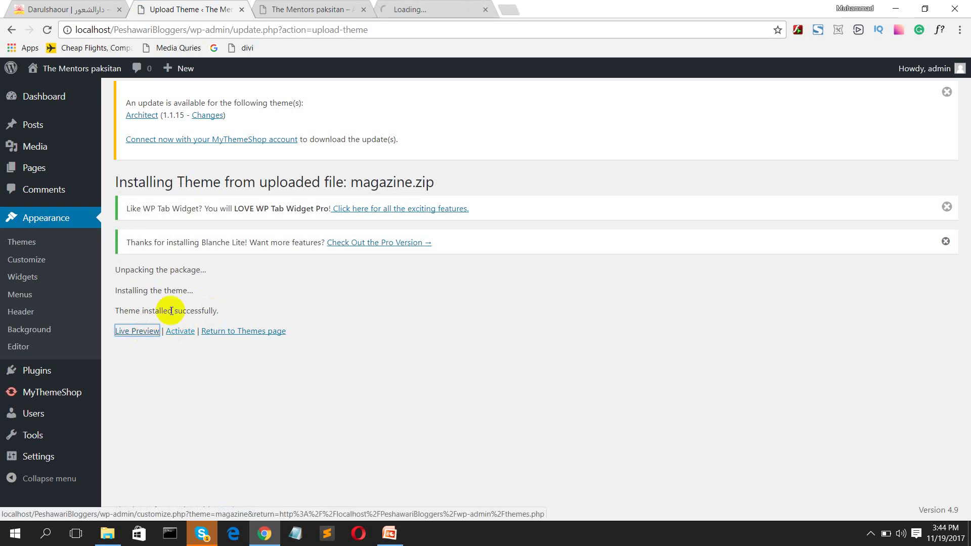
{"action": "left_click", "coordinate": [439, 7]}
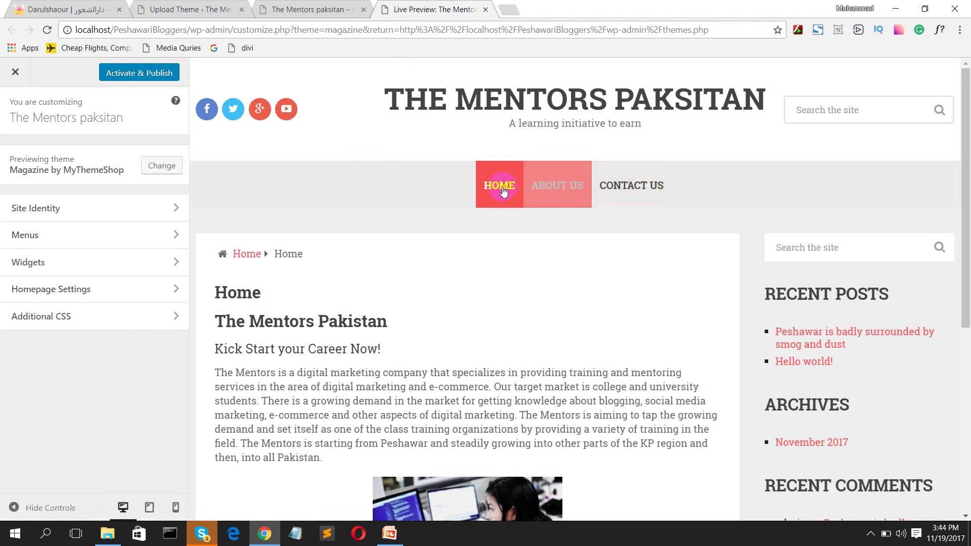
Step: Check the live homepage, then return to the Themes page listing Magazine by MyThemeShop
{"action": "scroll", "coordinate": [817, 294], "scroll_direction": "down", "scroll_amount": 6}
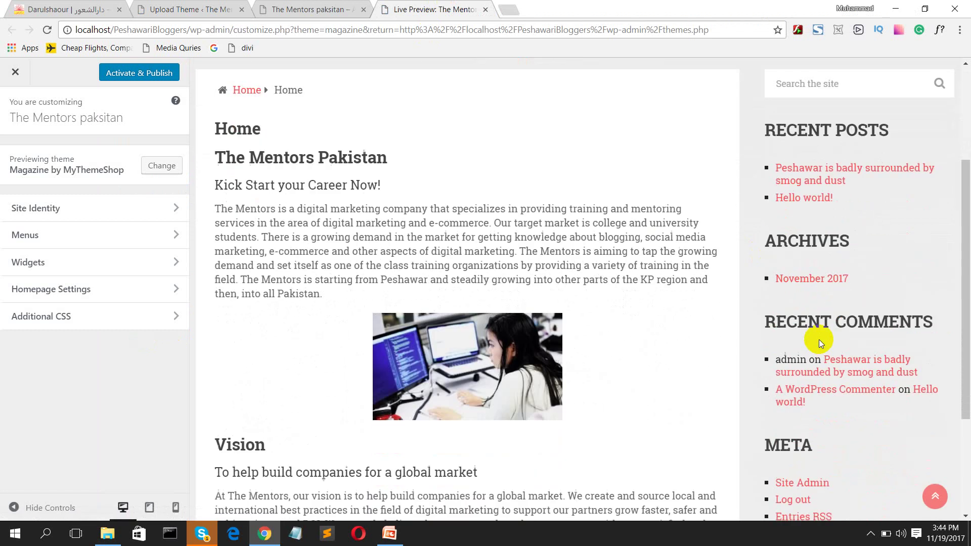
{"action": "scroll", "coordinate": [636, 394], "scroll_direction": "up", "scroll_amount": 6}
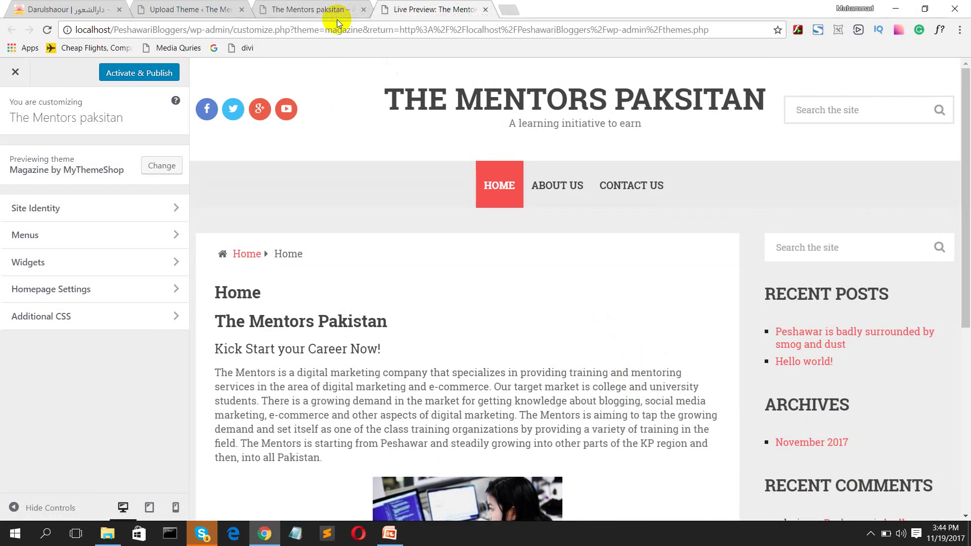
{"action": "left_click", "coordinate": [303, 18]}
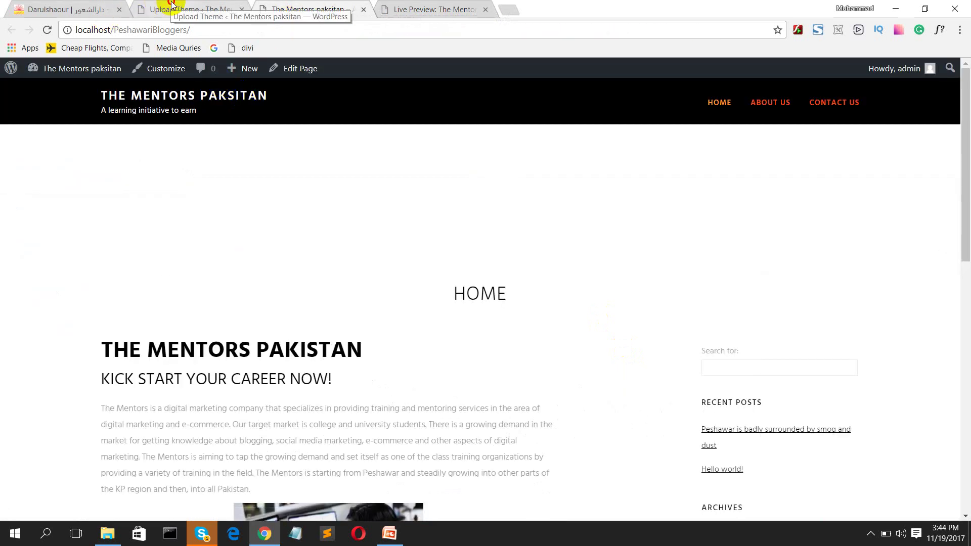
{"action": "left_click", "coordinate": [178, 23]}
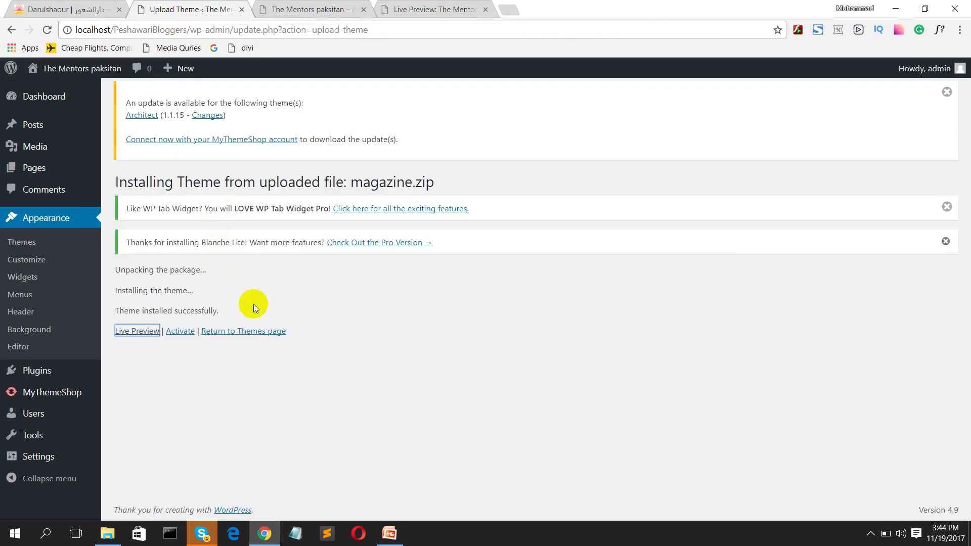
{"action": "left_click", "coordinate": [248, 331]}
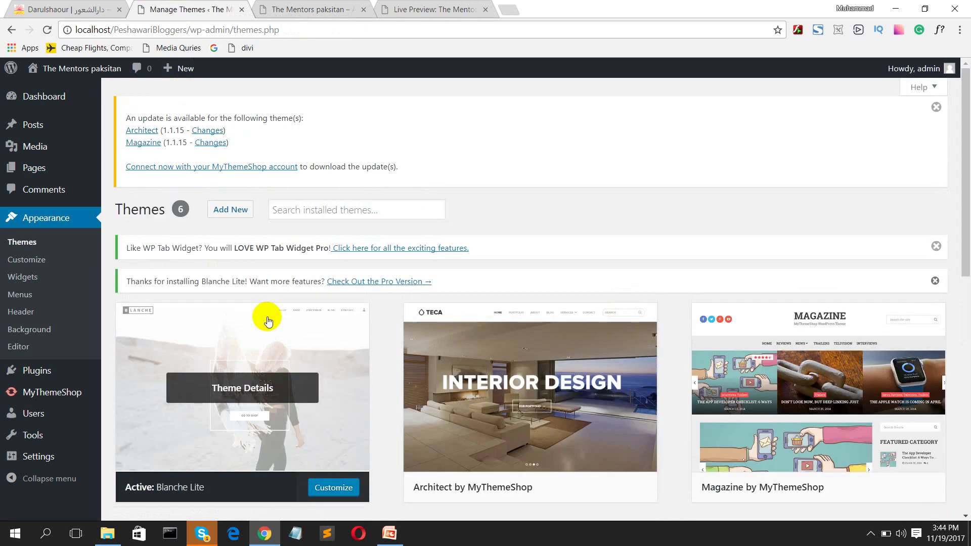
Step: Start a new theme upload and open the file picker for a theme .zip
{"action": "left_click", "coordinate": [230, 209]}
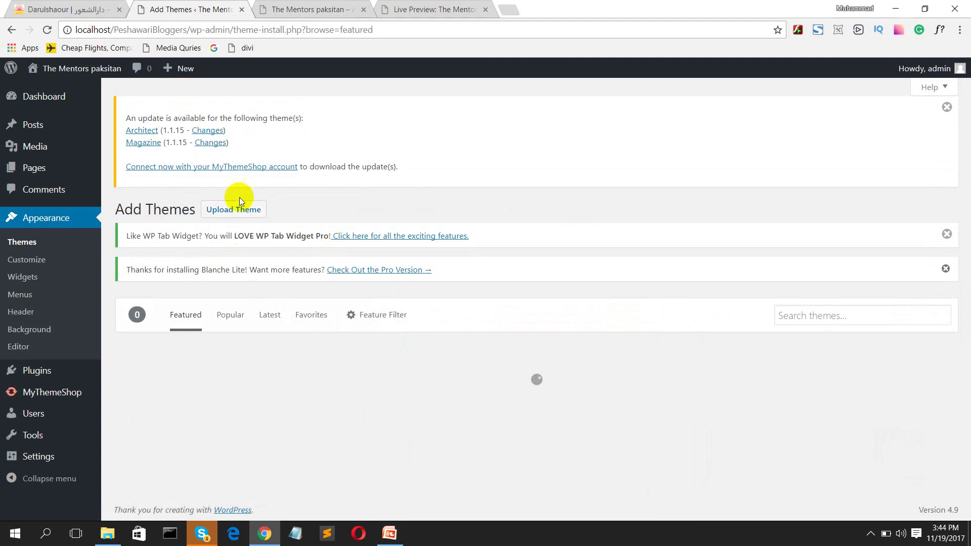
{"action": "left_click", "coordinate": [241, 209]}
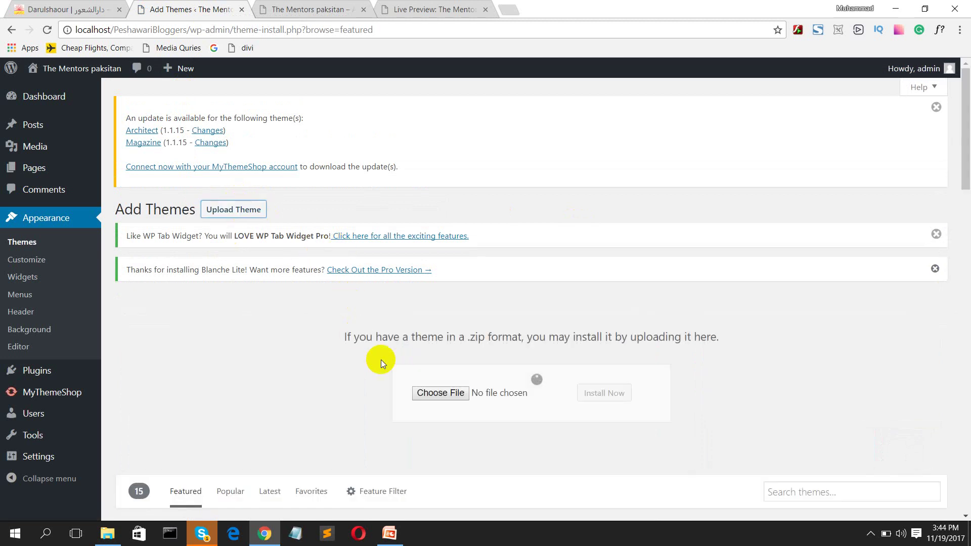
{"action": "left_click", "coordinate": [441, 394]}
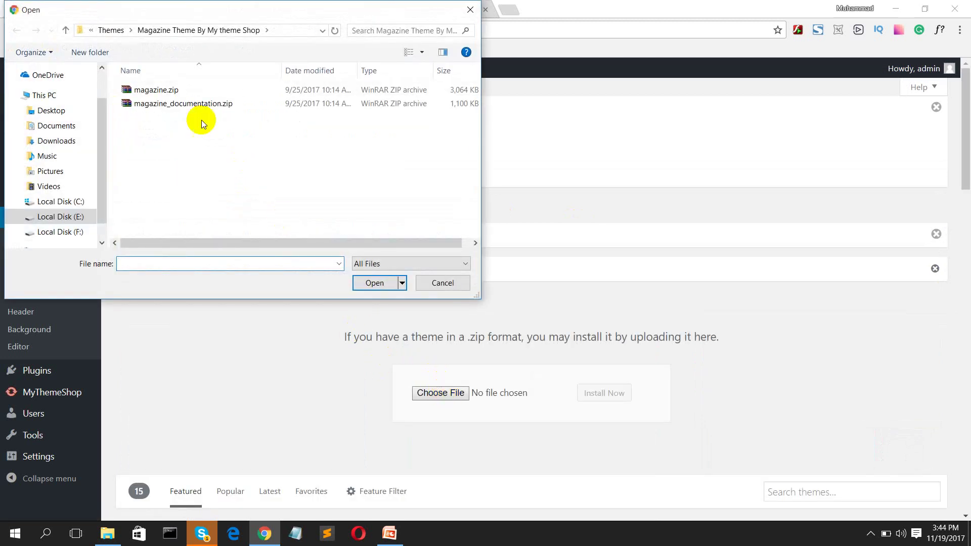
Step: Browse the Themes folders and pick accentbox.zip from the AccentBox Mythemeshop folder
{"action": "left_click", "coordinate": [111, 31]}
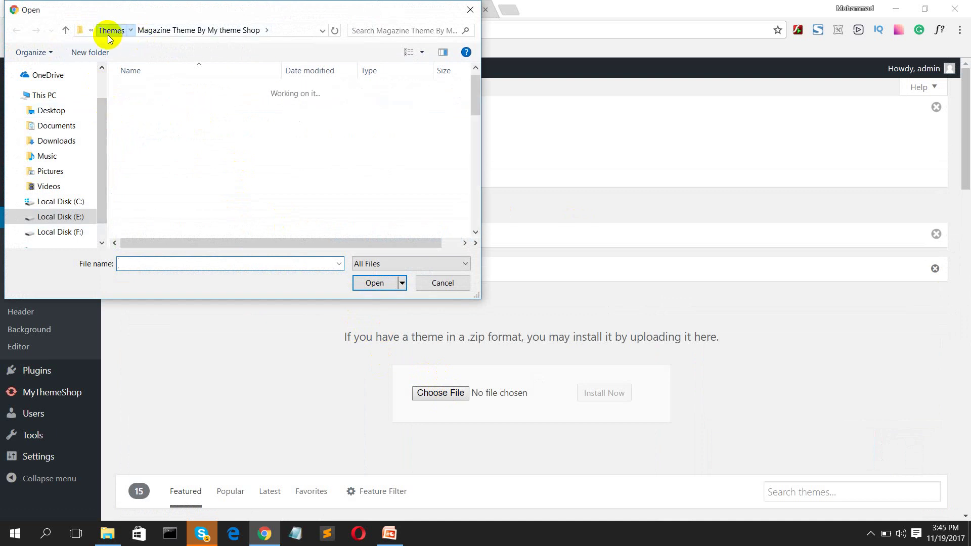
{"action": "scroll", "coordinate": [187, 177], "scroll_direction": "down", "scroll_amount": 1}
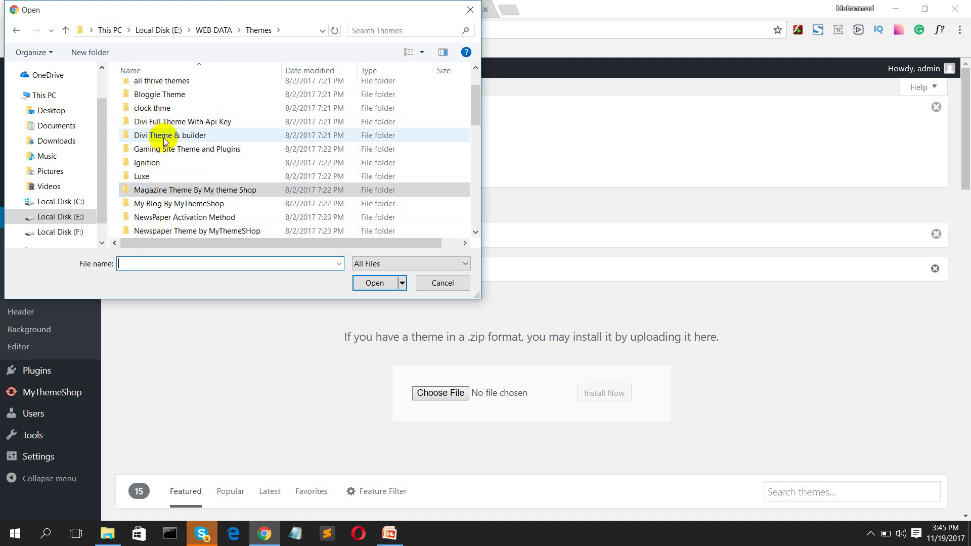
{"action": "double_click", "coordinate": [179, 84]}
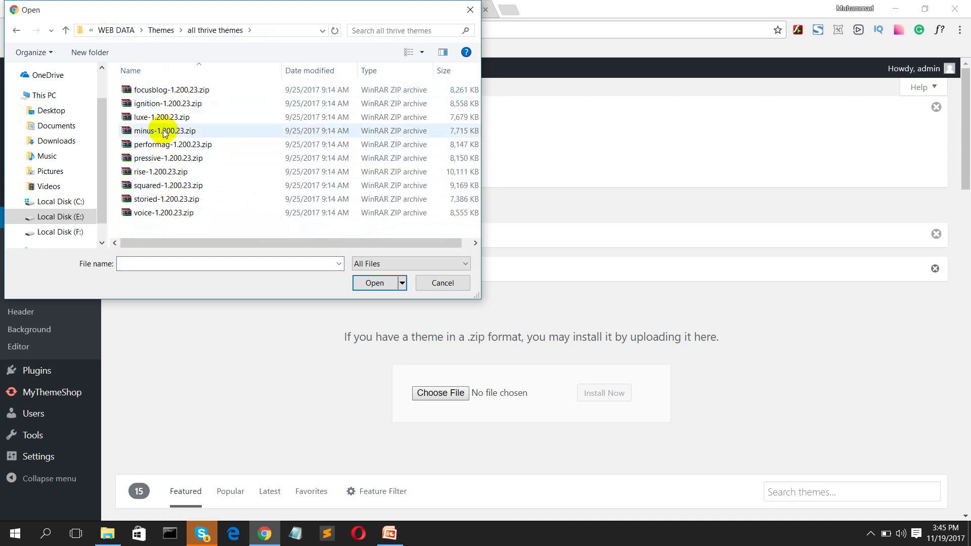
{"action": "left_click", "coordinate": [19, 34]}
{"action": "scroll", "coordinate": [184, 162], "scroll_direction": "down", "scroll_amount": 6}
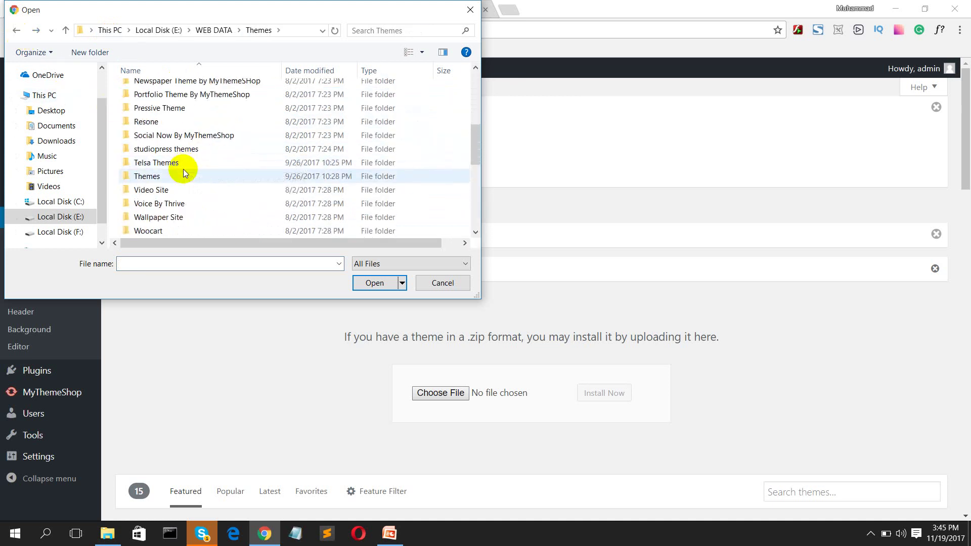
{"action": "scroll", "coordinate": [214, 205], "scroll_direction": "down", "scroll_amount": 2}
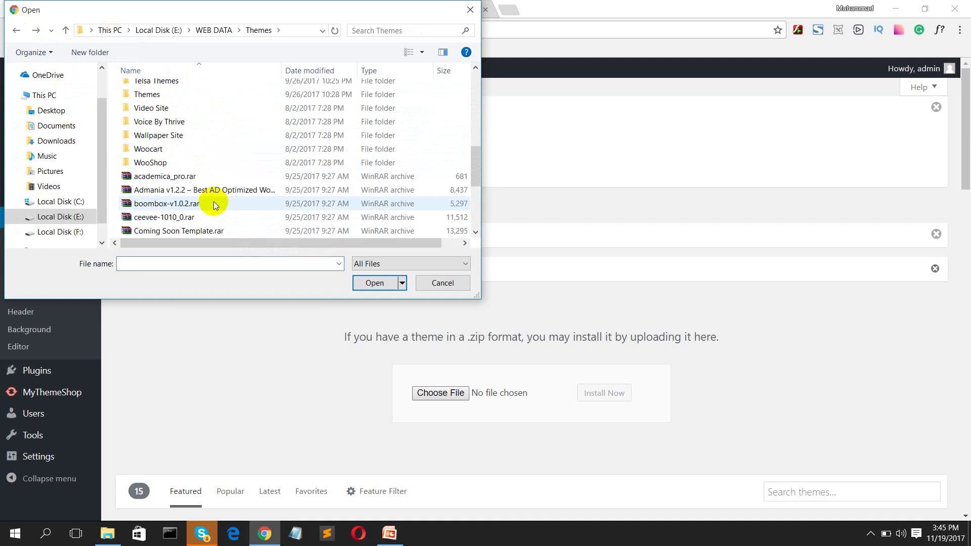
{"action": "scroll", "coordinate": [172, 172], "scroll_direction": "down", "scroll_amount": 4}
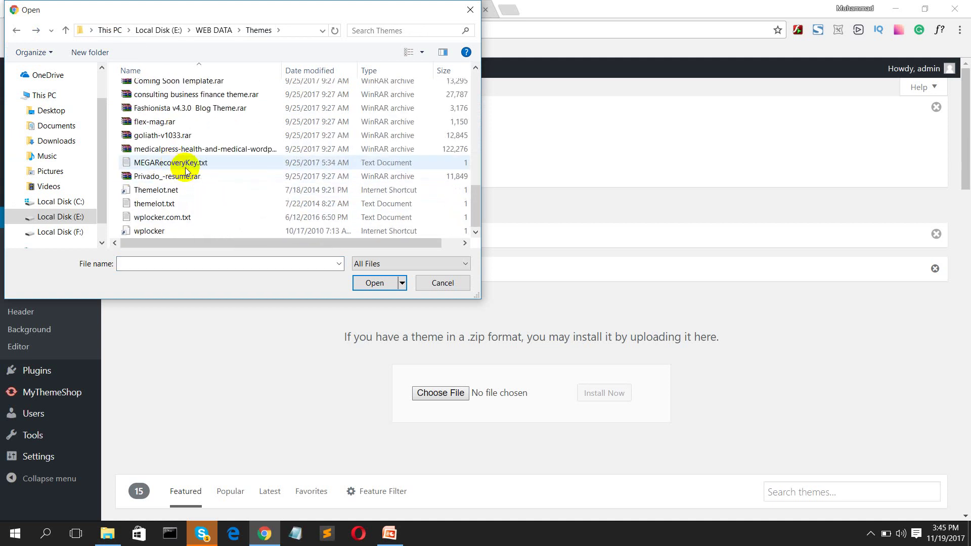
{"action": "scroll", "coordinate": [186, 172], "scroll_direction": "up", "scroll_amount": 4}
{"action": "scroll", "coordinate": [192, 169], "scroll_direction": "up", "scroll_amount": 5}
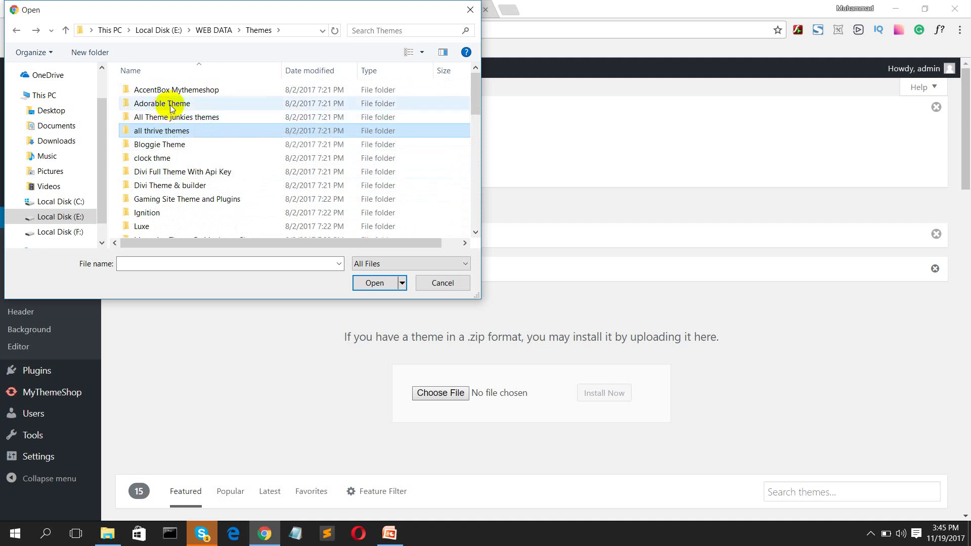
{"action": "double_click", "coordinate": [169, 90]}
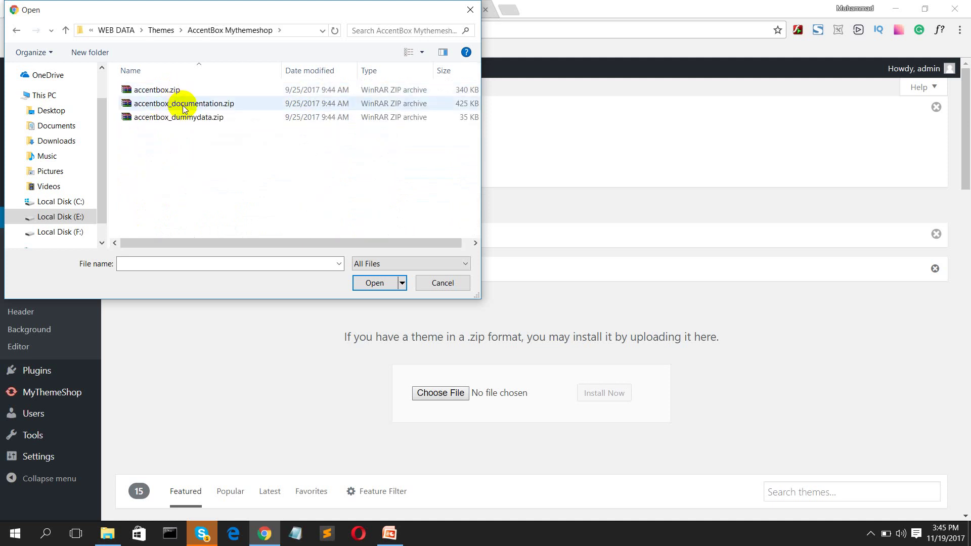
{"action": "double_click", "coordinate": [201, 90]}
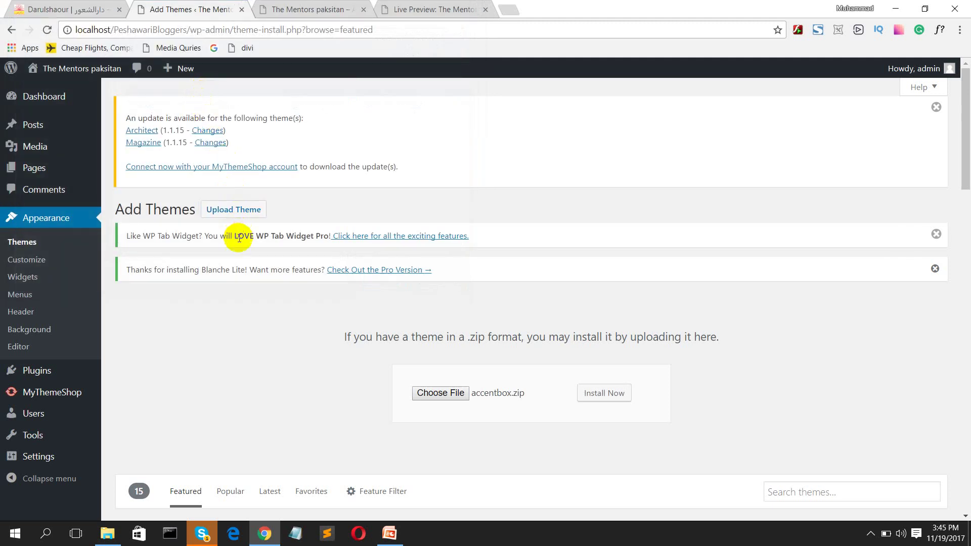
Step: Install accentbox.zip and compare its live preview with the Magazine theme preview
{"action": "left_click", "coordinate": [605, 395]}
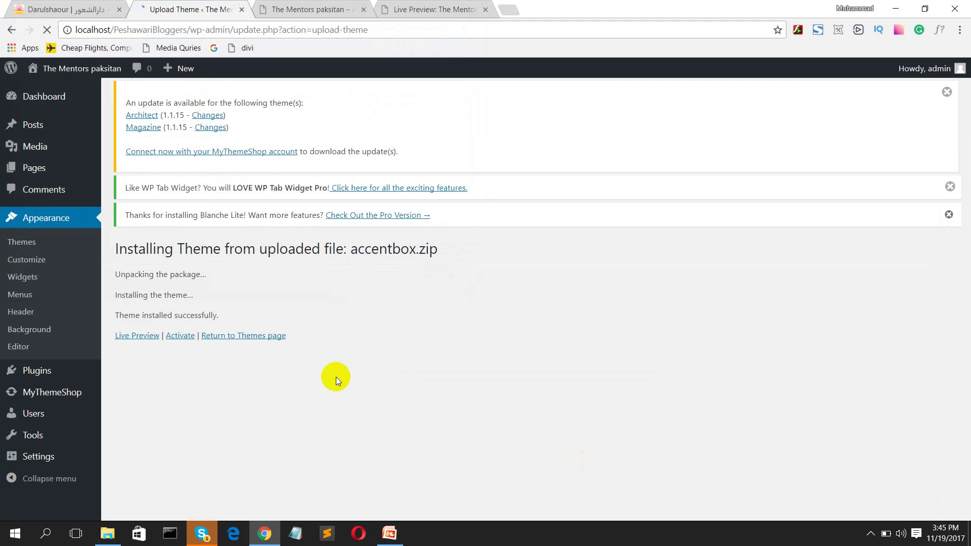
{"action": "left_click", "coordinate": [137, 336]}
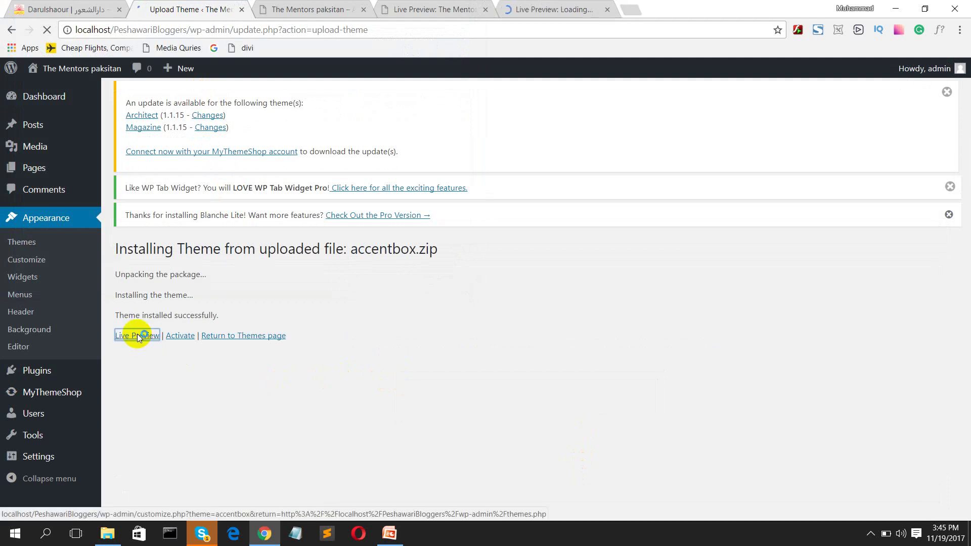
{"action": "left_click", "coordinate": [536, 9]}
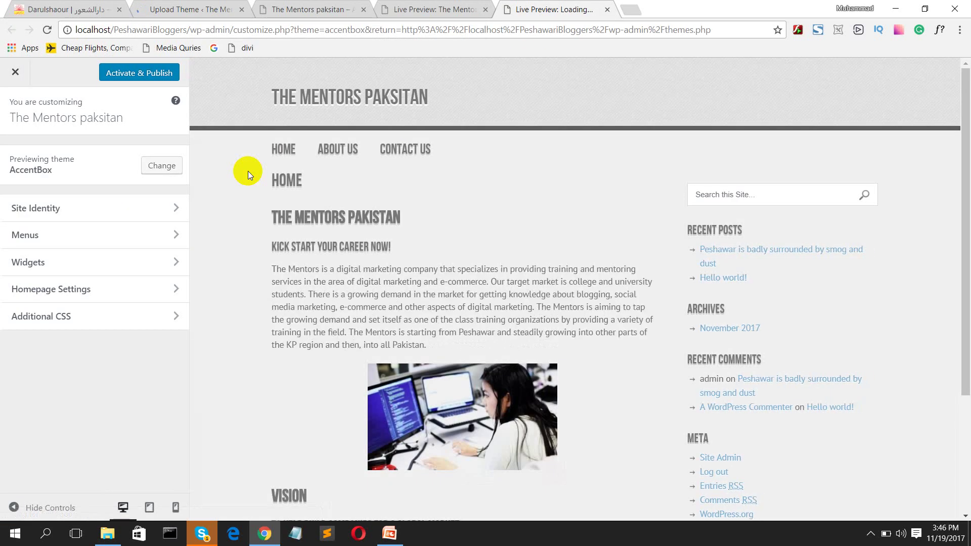
{"action": "scroll", "coordinate": [689, 221], "scroll_direction": "down", "scroll_amount": 3}
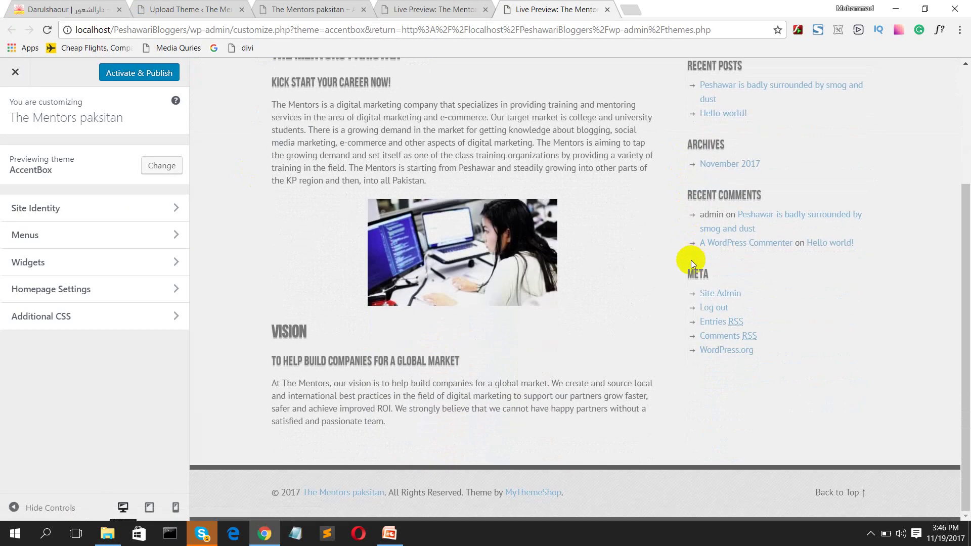
{"action": "scroll", "coordinate": [691, 260], "scroll_direction": "up", "scroll_amount": 3}
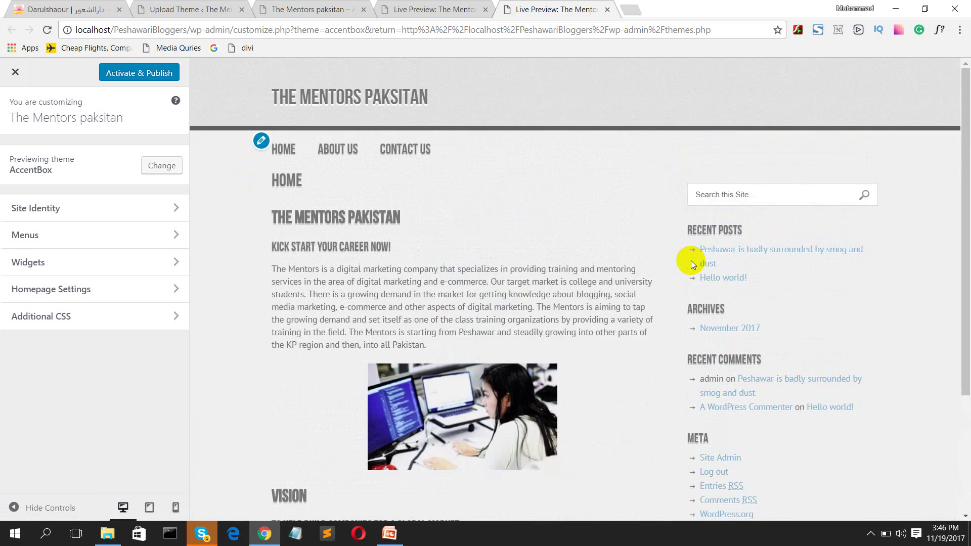
{"action": "left_click", "coordinate": [408, 9]}
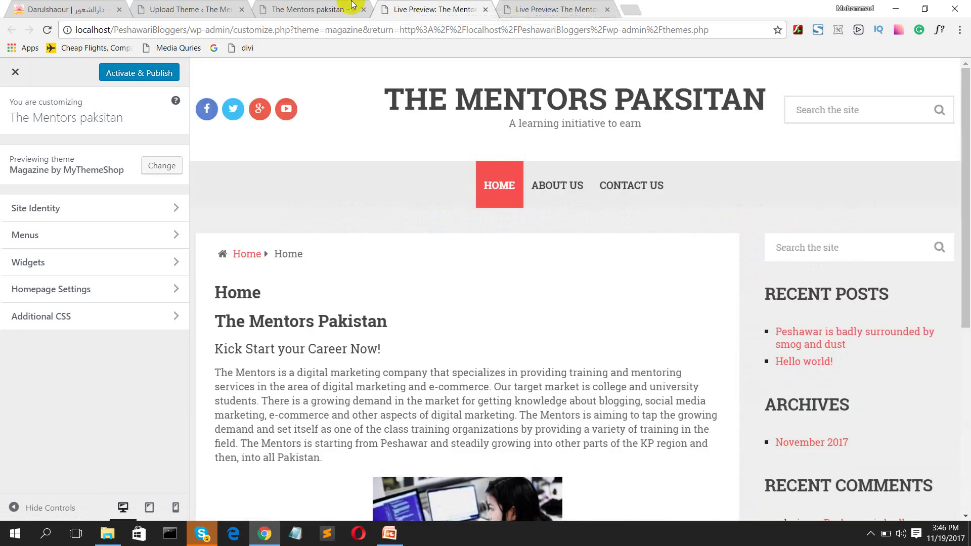
{"action": "left_click", "coordinate": [197, 7]}
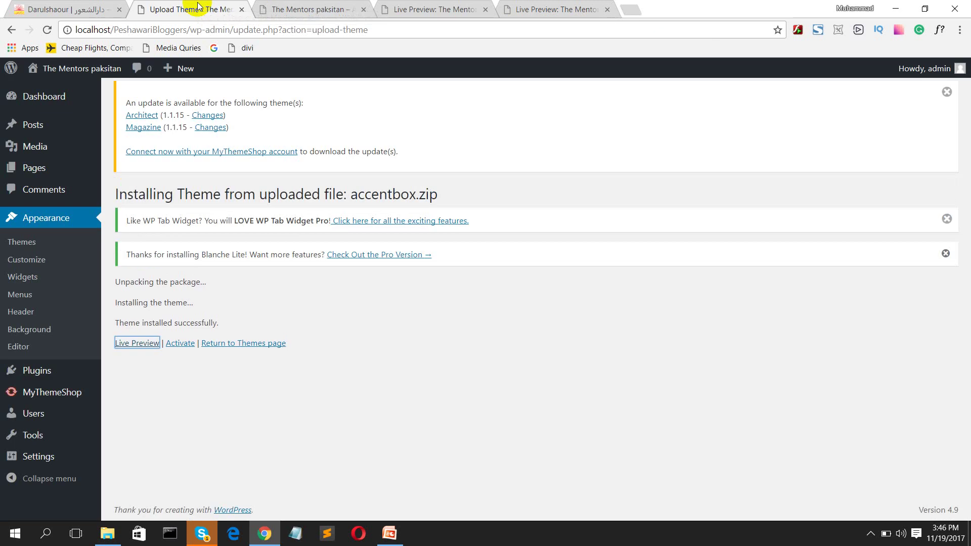
Step: Open Appearance > Themes and scroll through the seven theme cards to Magazine by MyThemeShop
{"action": "left_click", "coordinate": [32, 243]}
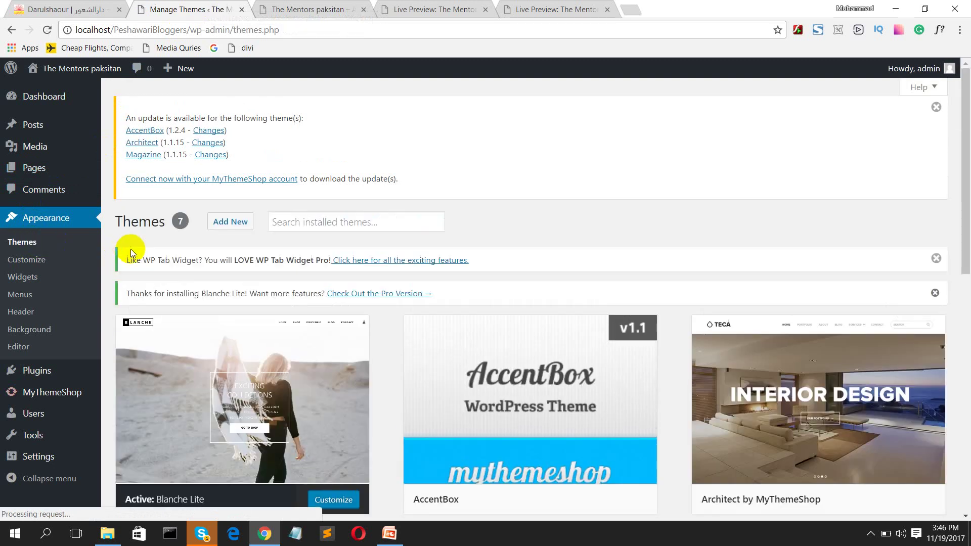
{"action": "scroll", "coordinate": [449, 324], "scroll_direction": "down", "scroll_amount": 2}
{"action": "scroll", "coordinate": [450, 324], "scroll_direction": "down", "scroll_amount": 1}
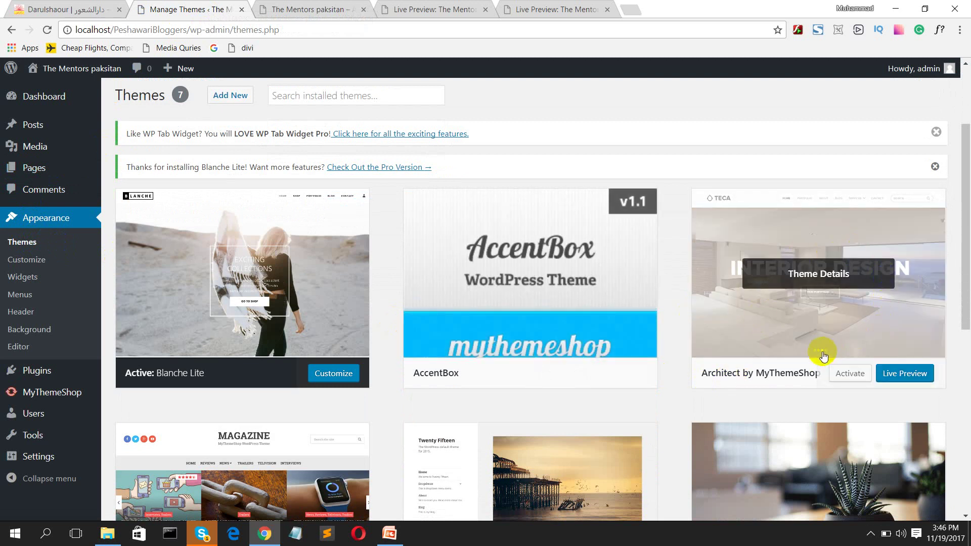
{"action": "scroll", "coordinate": [557, 359], "scroll_direction": "down", "scroll_amount": 3}
{"action": "scroll", "coordinate": [557, 360], "scroll_direction": "down", "scroll_amount": 2}
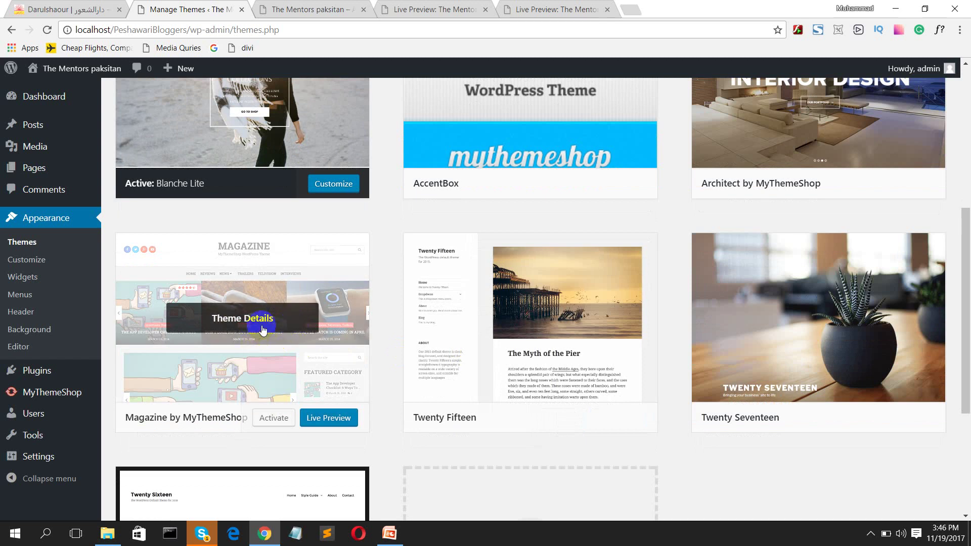
{"action": "scroll", "coordinate": [724, 256], "scroll_direction": "up", "scroll_amount": 4}
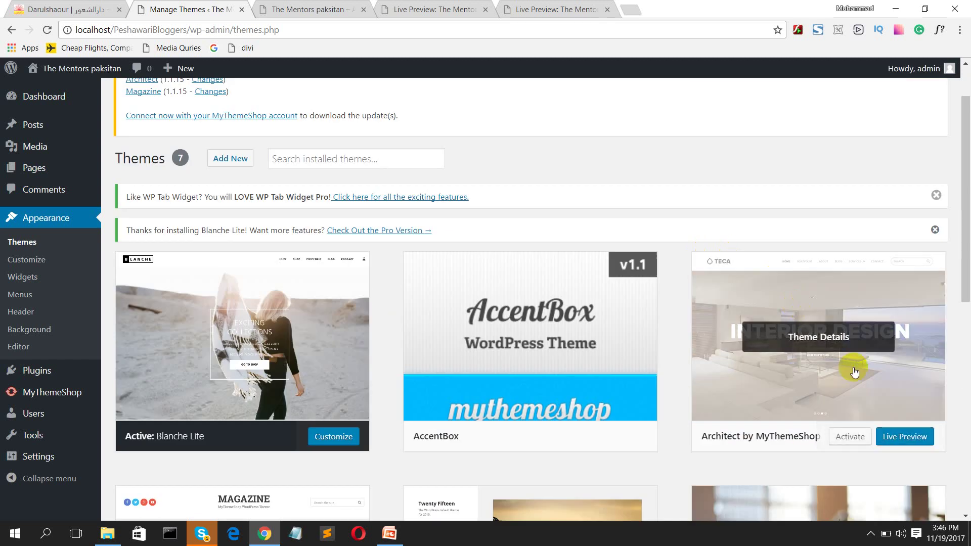
{"action": "scroll", "coordinate": [403, 369], "scroll_direction": "down", "scroll_amount": 5}
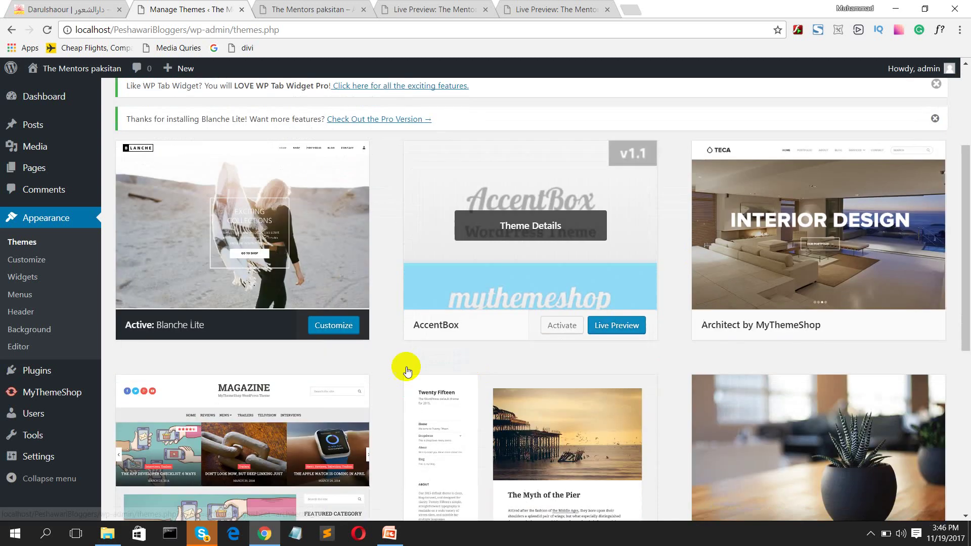
{"action": "scroll", "coordinate": [284, 342], "scroll_direction": "down", "scroll_amount": 4}
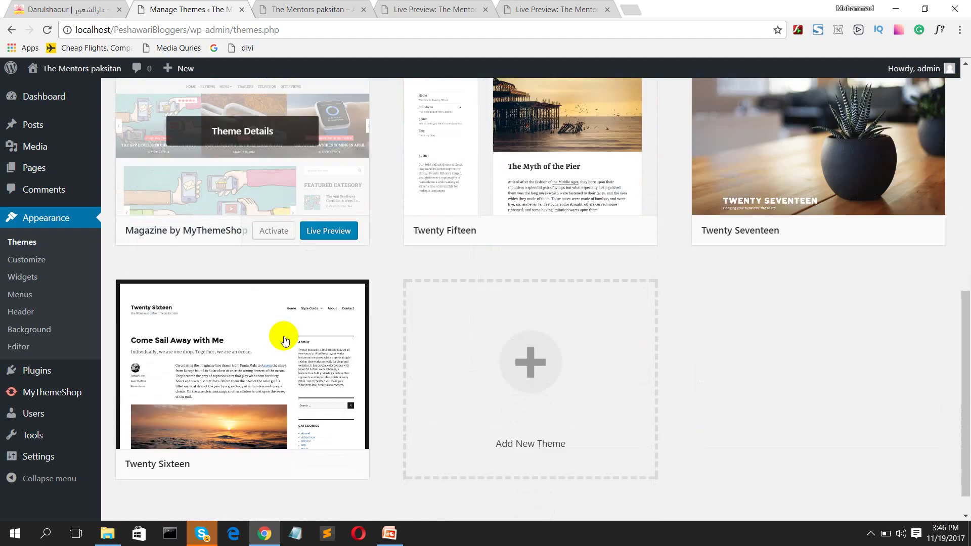
{"action": "scroll", "coordinate": [282, 314], "scroll_direction": "up", "scroll_amount": 4}
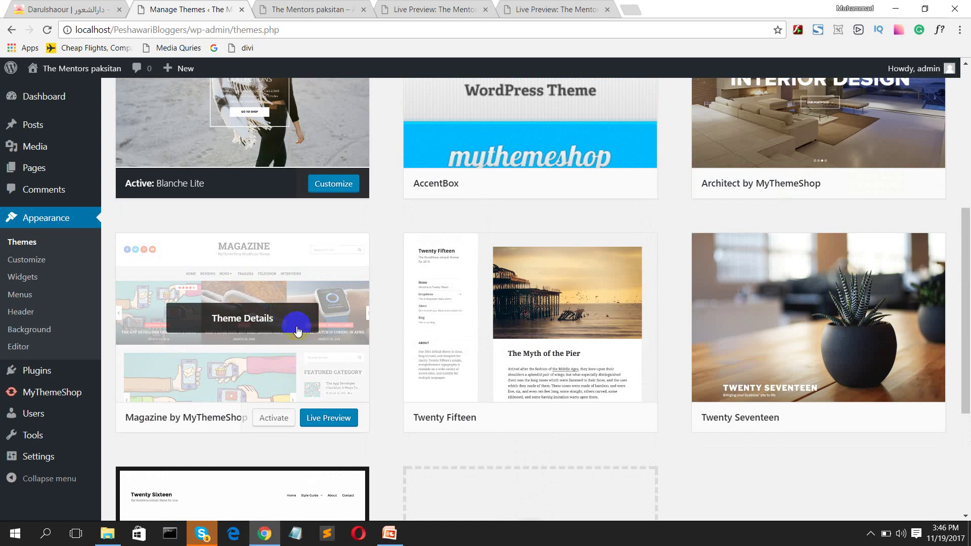
Step: Activate the Magazine by MyThemeShop theme and dismiss its welcome message
{"action": "left_click", "coordinate": [278, 422]}
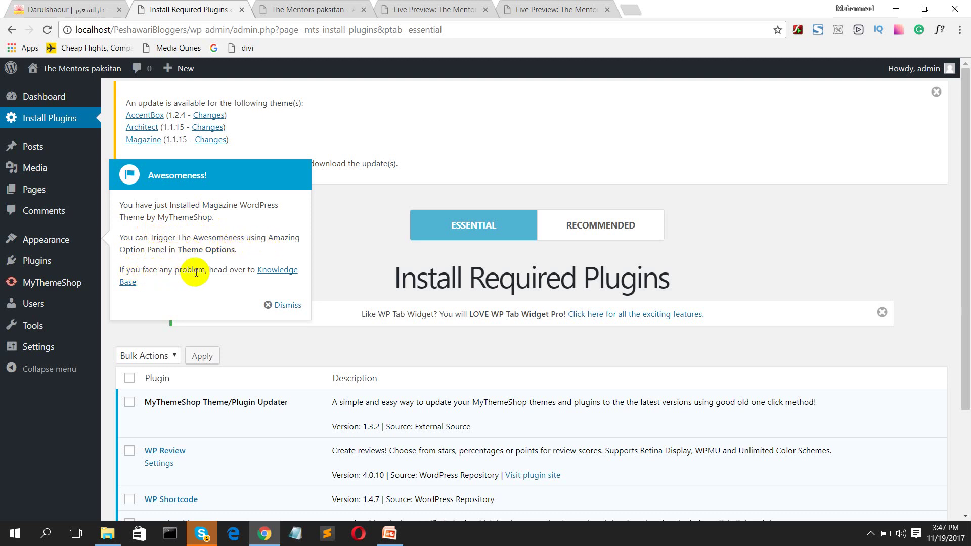
{"action": "left_click", "coordinate": [286, 305]}
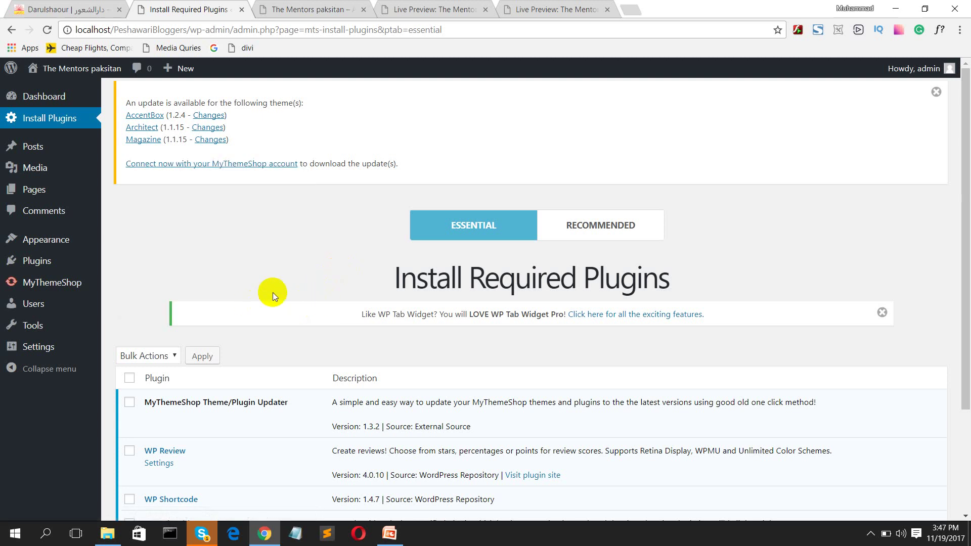
{"action": "scroll", "coordinate": [273, 294], "scroll_direction": "down", "scroll_amount": 4}
{"action": "scroll", "coordinate": [269, 294], "scroll_direction": "up", "scroll_amount": 4}
{"action": "scroll", "coordinate": [500, 290], "scroll_direction": "down", "scroll_amount": 3}
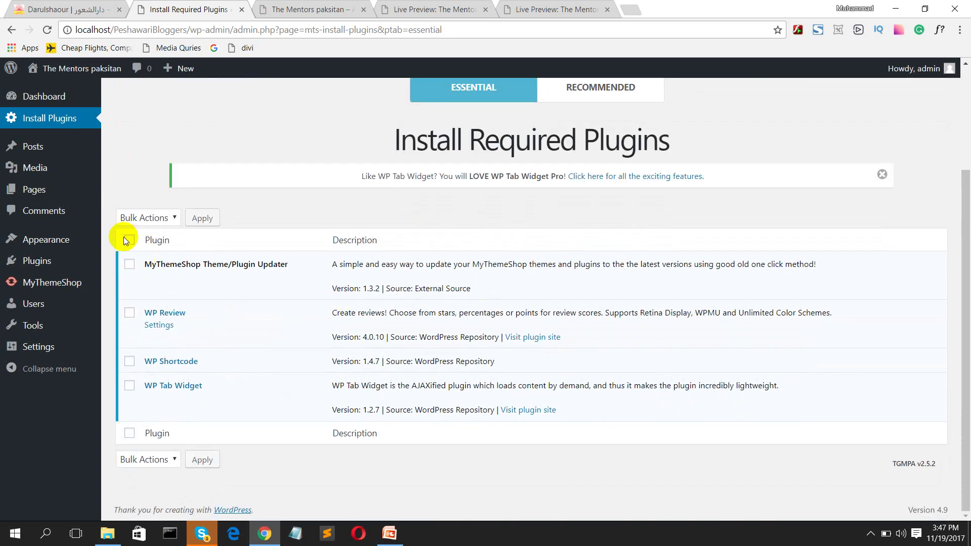
Step: Bulk-install all required plugins, then return to the required plugins list
{"action": "left_click", "coordinate": [128, 244]}
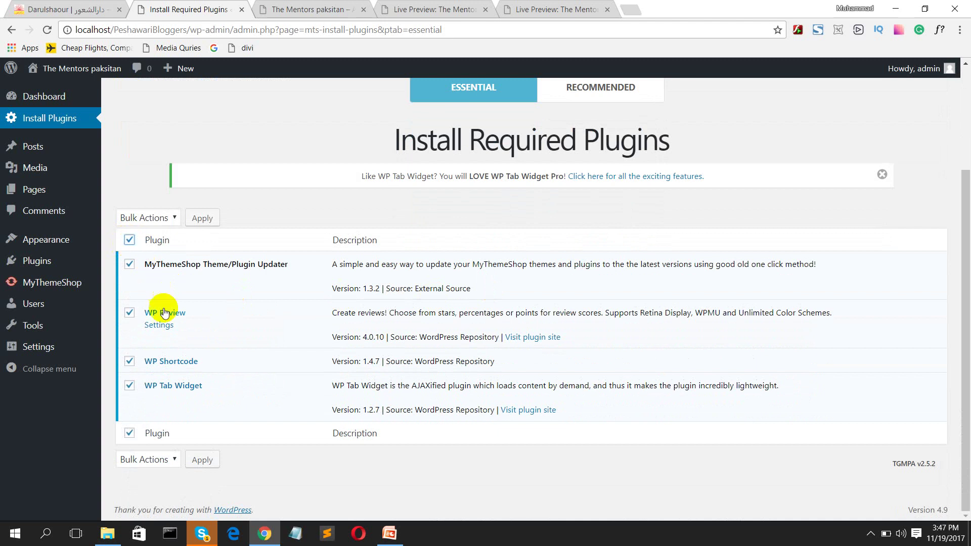
{"action": "left_click", "coordinate": [153, 220]}
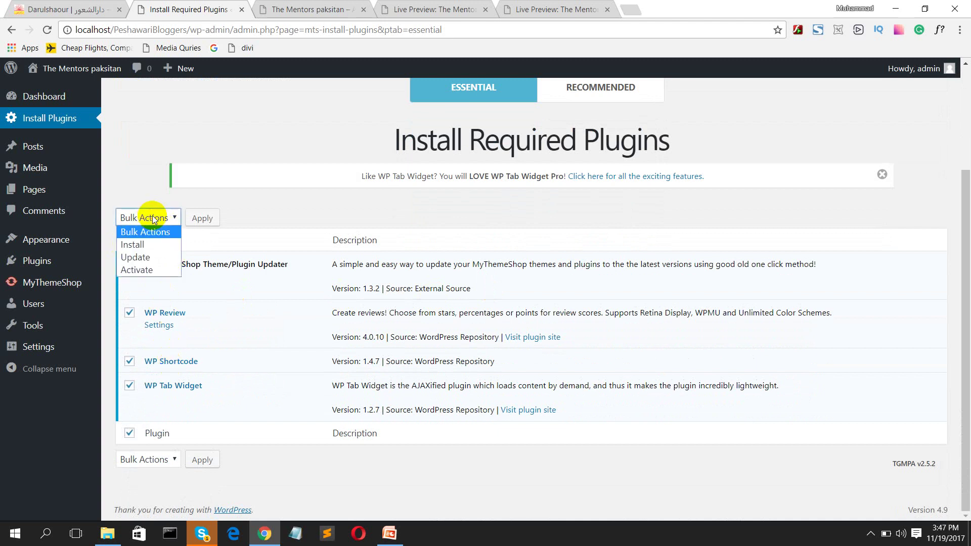
{"action": "left_click", "coordinate": [141, 246]}
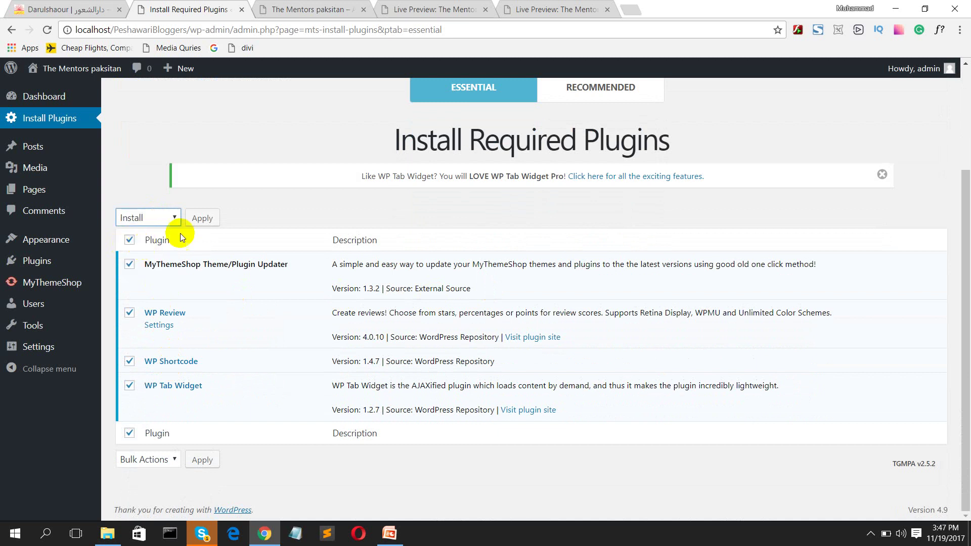
{"action": "left_click", "coordinate": [201, 221]}
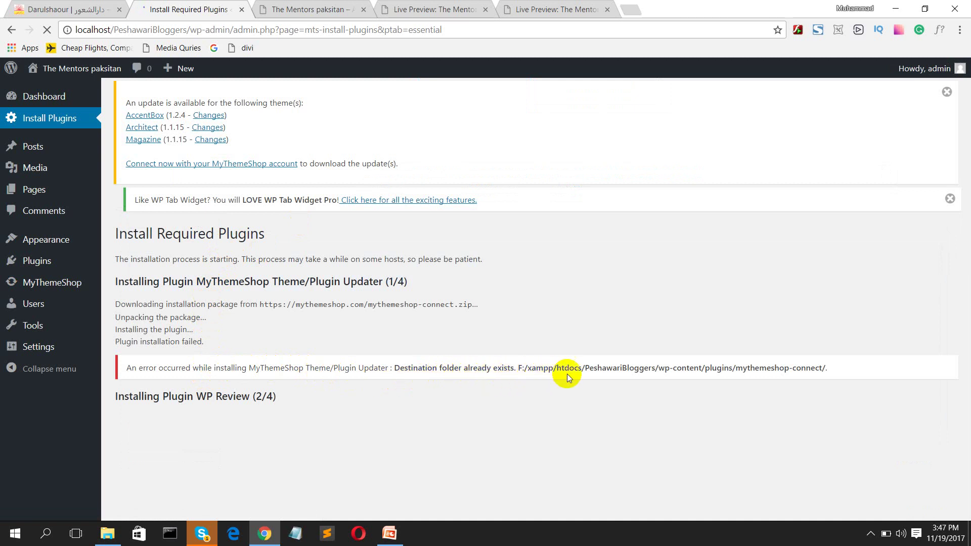
{"action": "scroll", "coordinate": [216, 368], "scroll_direction": "down", "scroll_amount": 1}
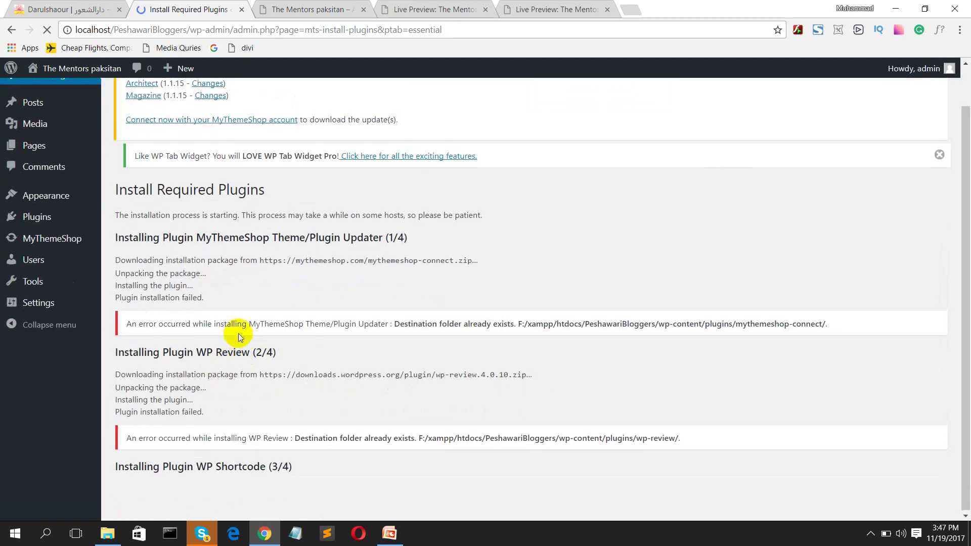
{"action": "scroll", "coordinate": [232, 321], "scroll_direction": "up", "scroll_amount": 1}
{"action": "left_click", "coordinate": [42, 123]}
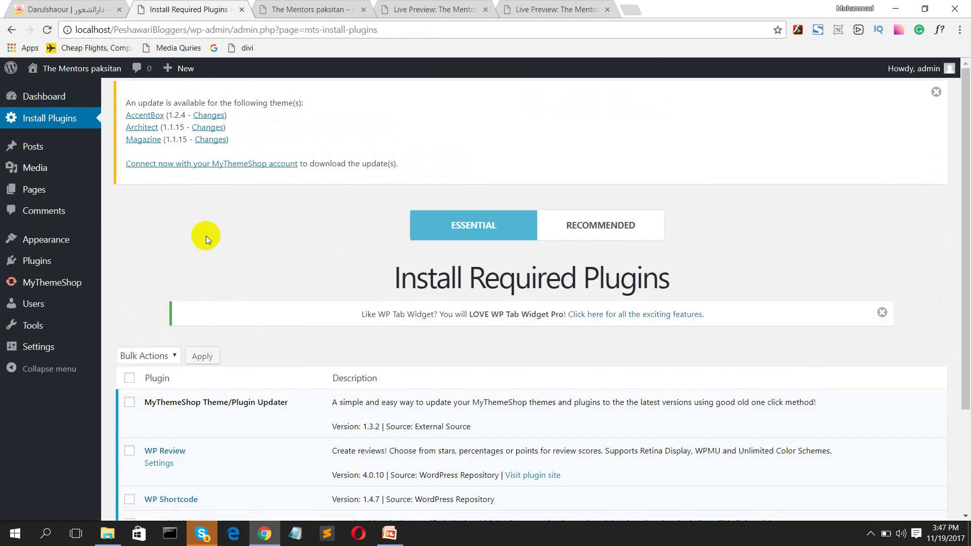
Step: View the Mentors Paksitan homepage in a new tab, then return to Install Required Plugins
{"action": "scroll", "coordinate": [212, 269], "scroll_direction": "down", "scroll_amount": 3}
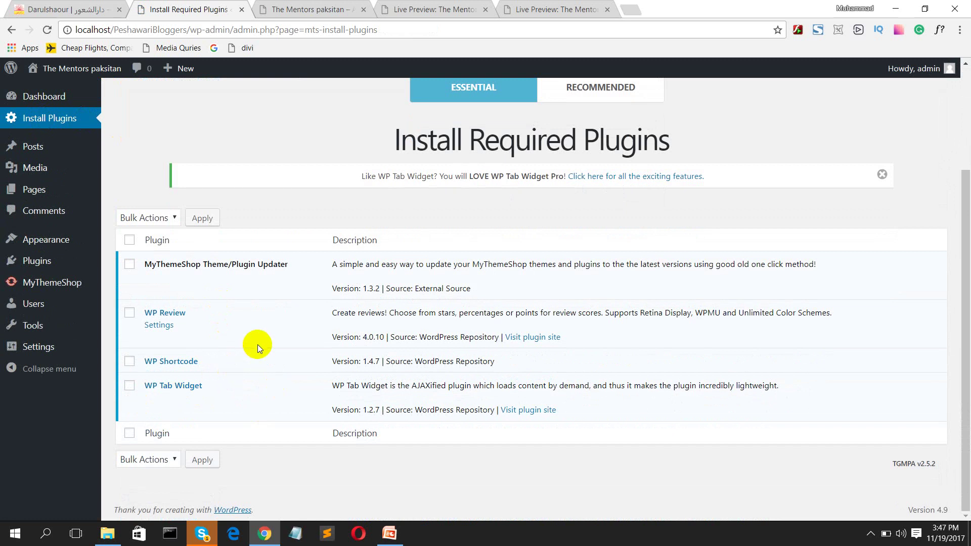
{"action": "scroll", "coordinate": [130, 242], "scroll_direction": "up", "scroll_amount": 3}
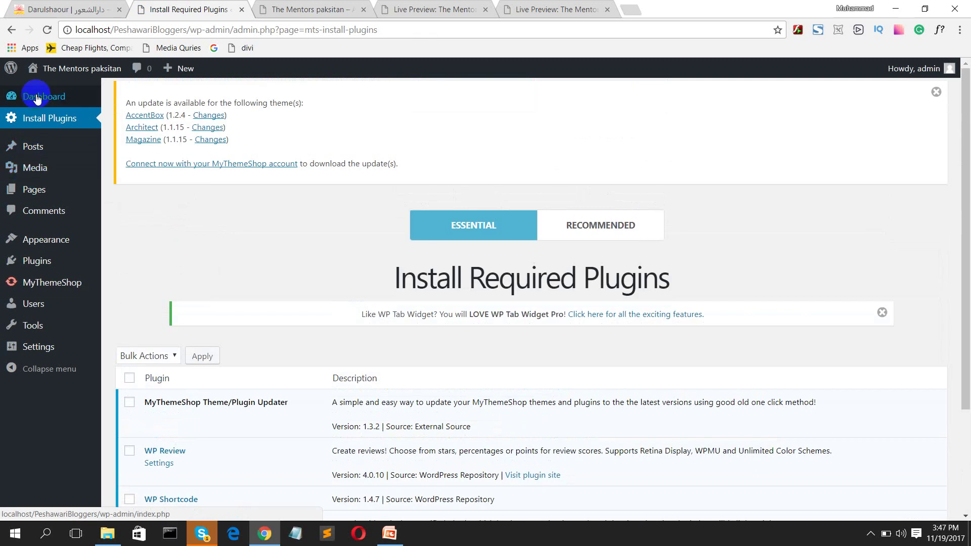
{"action": "mouse_move", "coordinate": [54, 75]}
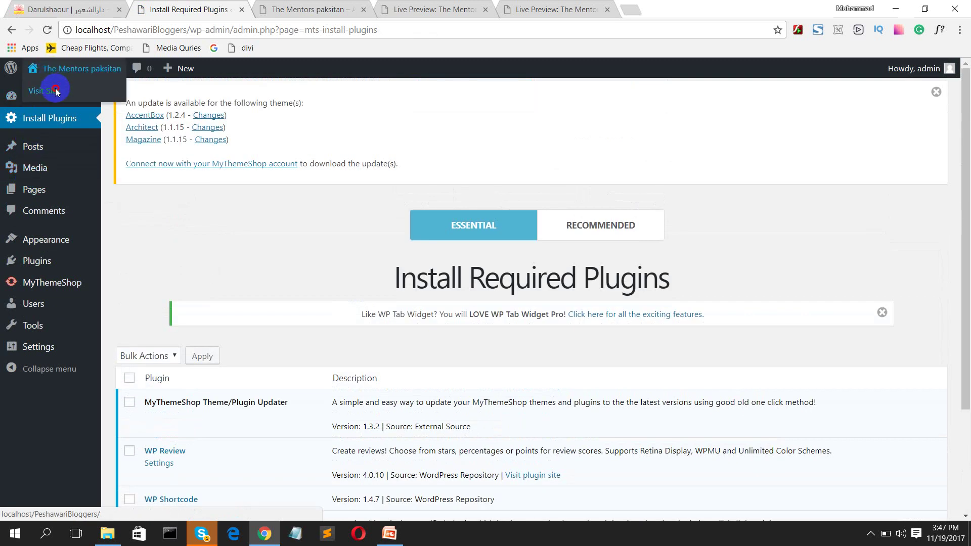
{"action": "middle_click", "coordinate": [56, 91]}
{"action": "left_click", "coordinate": [675, 8]}
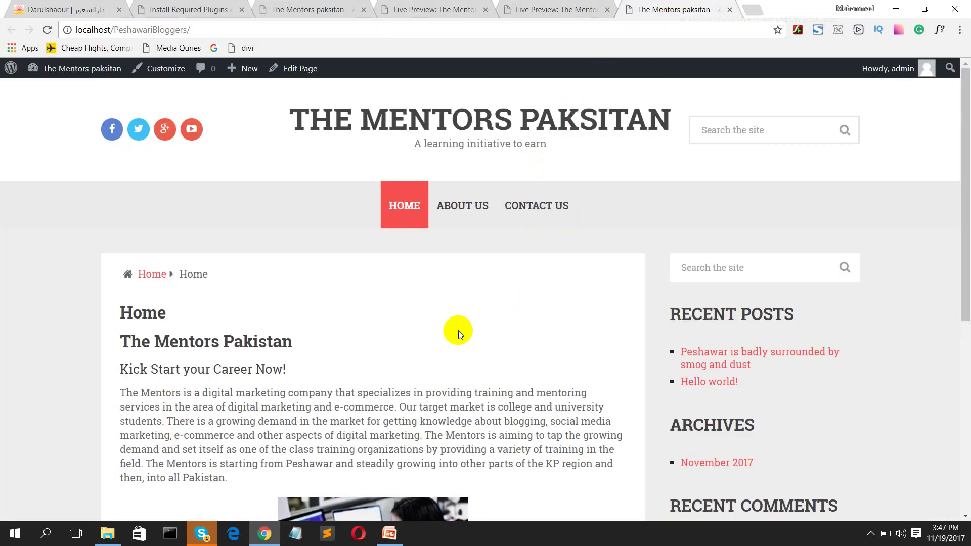
{"action": "scroll", "coordinate": [875, 331], "scroll_direction": "down", "scroll_amount": 5}
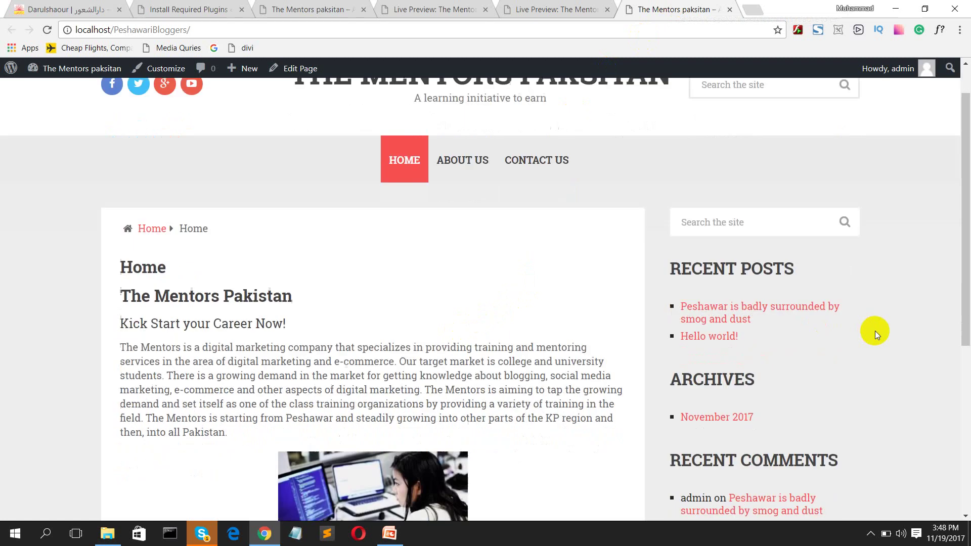
{"action": "scroll", "coordinate": [689, 351], "scroll_direction": "down", "scroll_amount": 2}
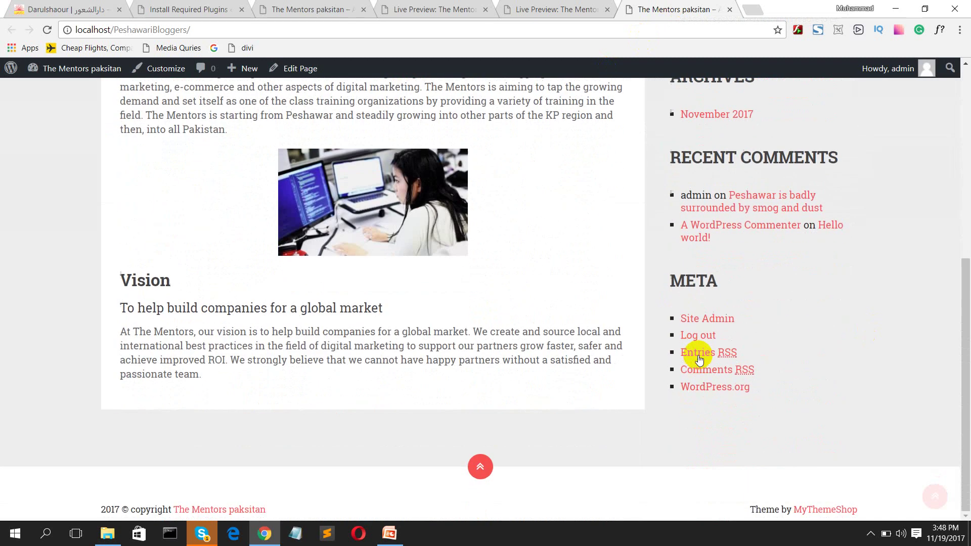
{"action": "scroll", "coordinate": [470, 355], "scroll_direction": "up", "scroll_amount": 5}
{"action": "scroll", "coordinate": [471, 355], "scroll_direction": "up", "scroll_amount": 2}
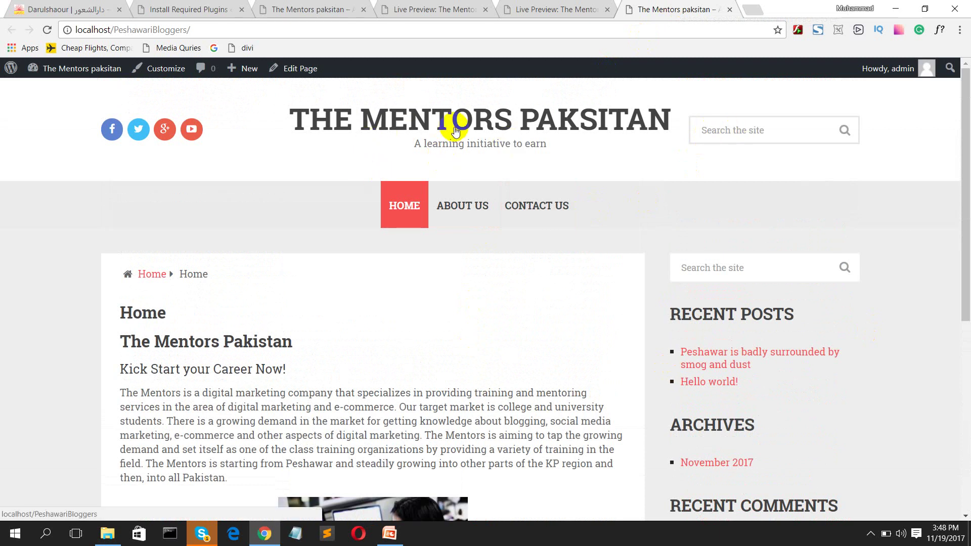
{"action": "left_click", "coordinate": [150, 4]}
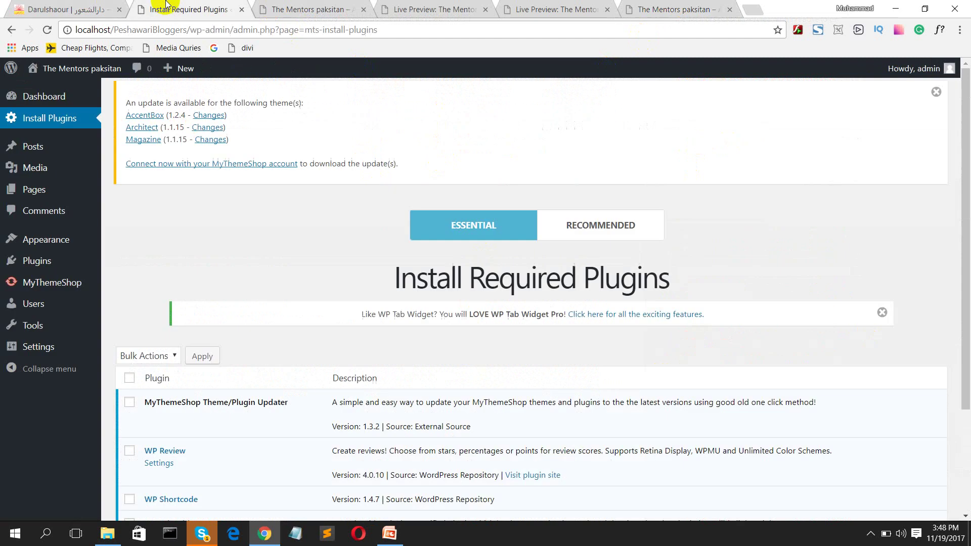
Step: Search Google for 'sports wordpress themes' and open the ThemeForest ad in a new tab
{"action": "left_click", "coordinate": [761, 7]}
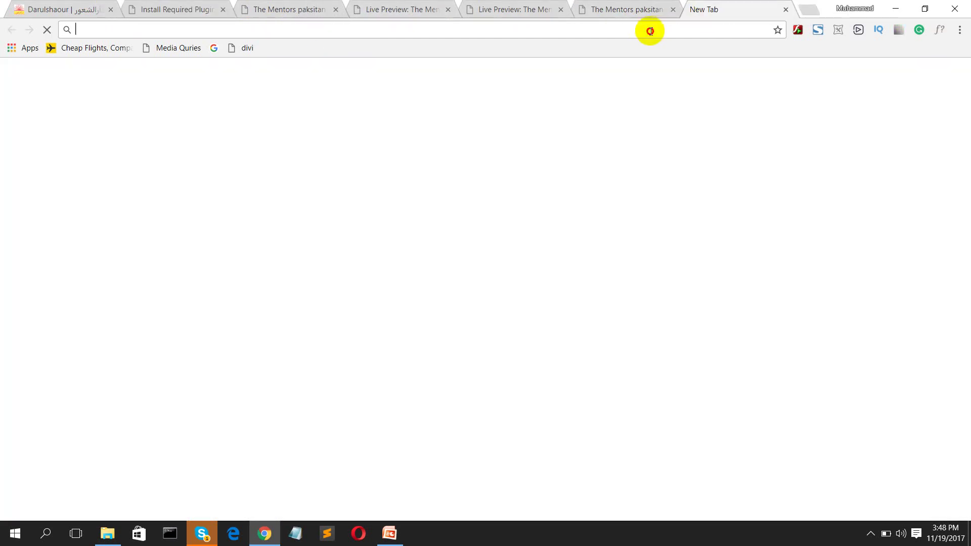
{"action": "type", "text": "g"}
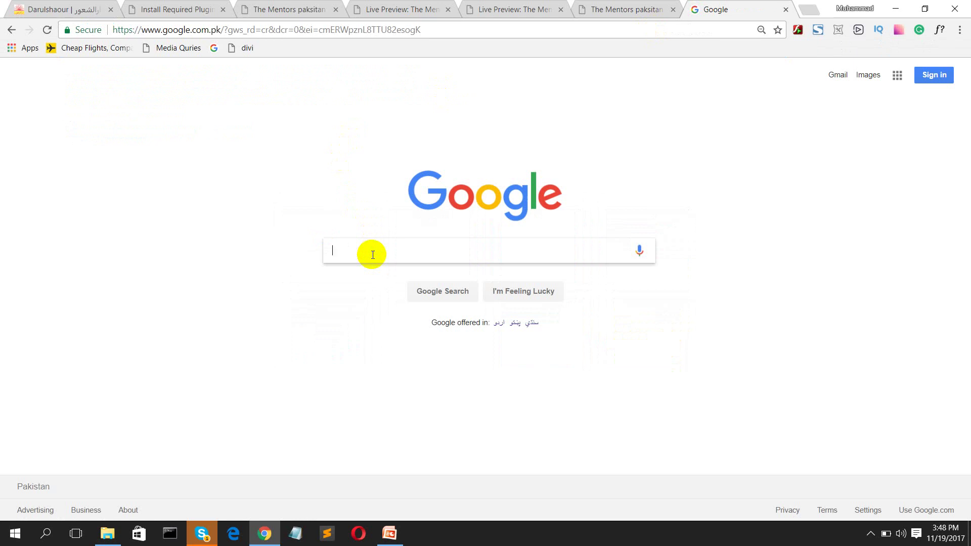
{"action": "type", "text": "ort s"}
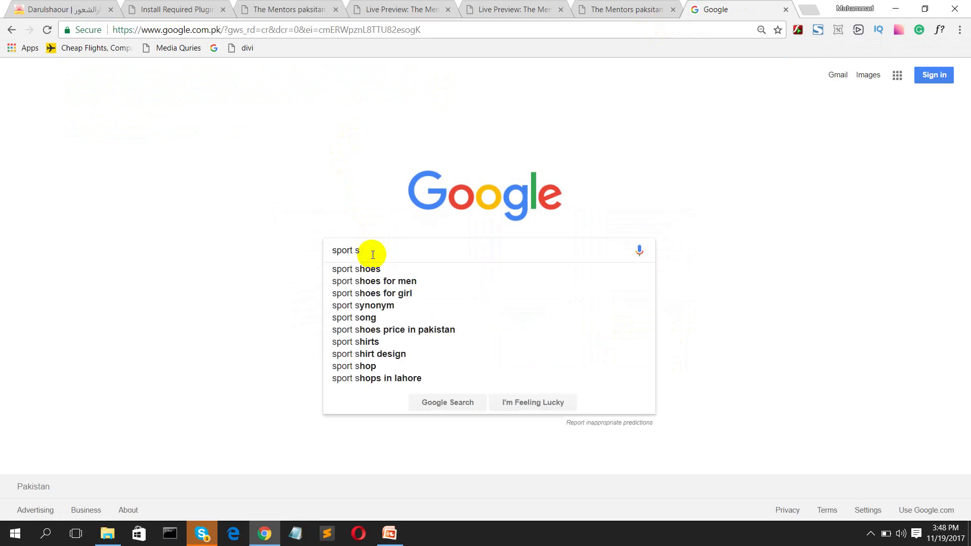
{"action": "key", "text": "BackSpace"}
{"action": "key", "text": "BackSpace"}
{"action": "type", "text": "s wor"}
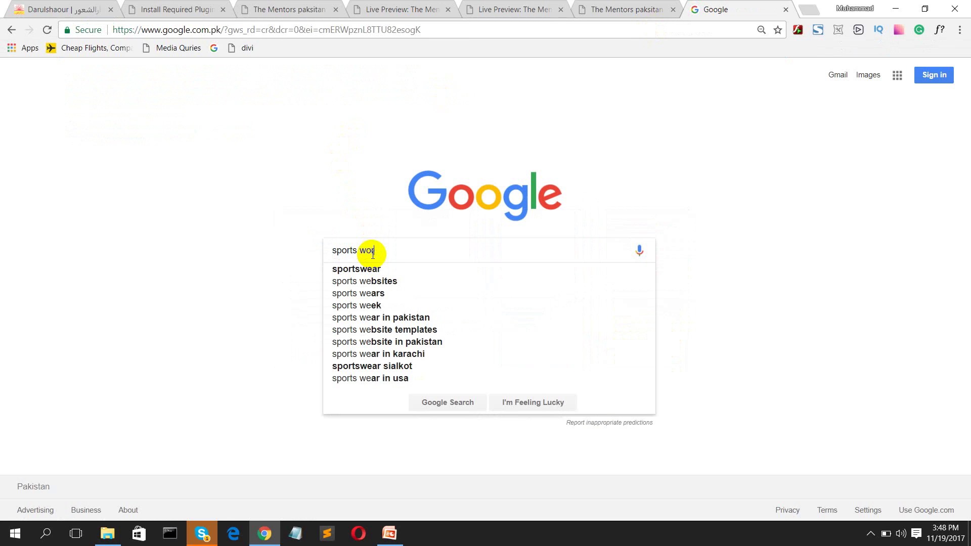
{"action": "type", "text": "dpress "}
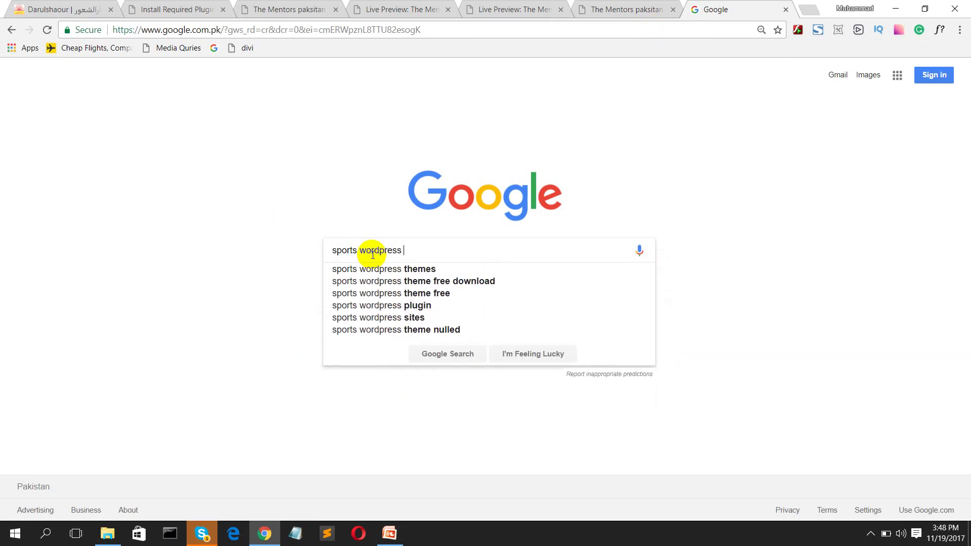
{"action": "type", "text": "themes"}
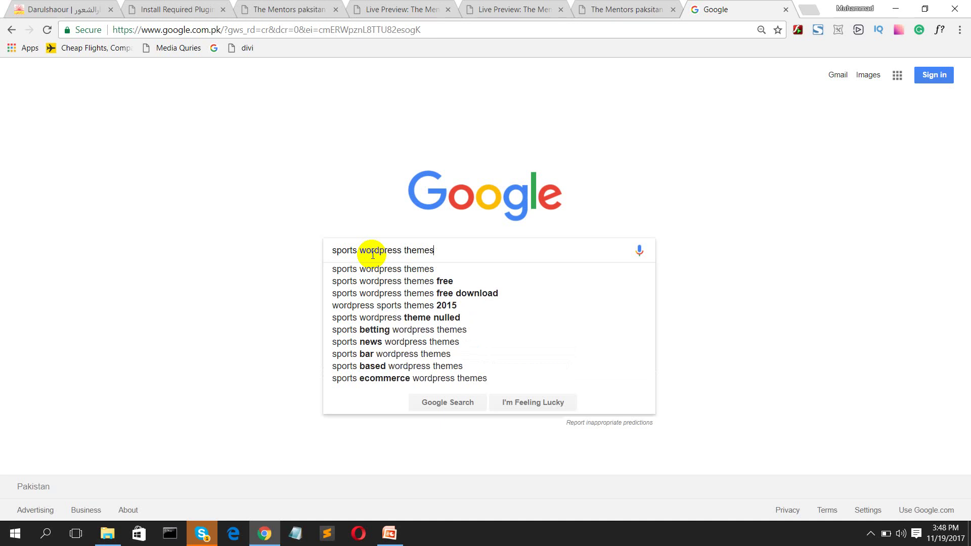
{"action": "key", "text": "Return"}
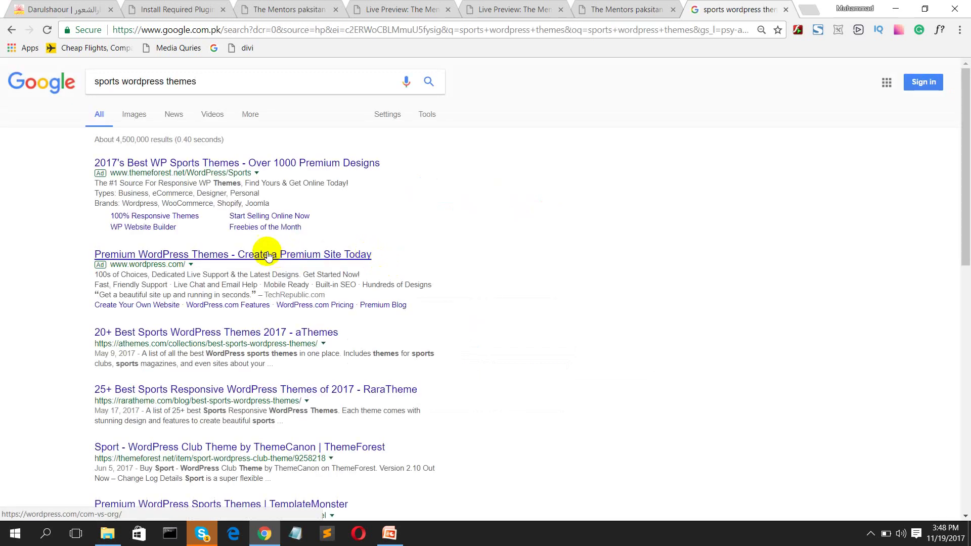
{"action": "middle_click", "coordinate": [188, 169]}
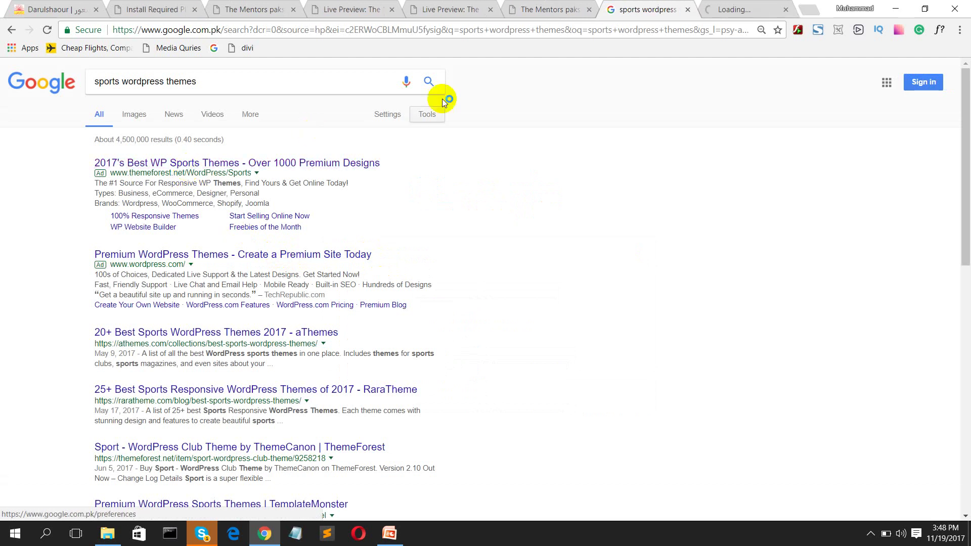
Step: Open the 'Soccer - Sport WordPress Theme' item page from ThemeForest's sports templates grid
{"action": "left_click", "coordinate": [708, 8]}
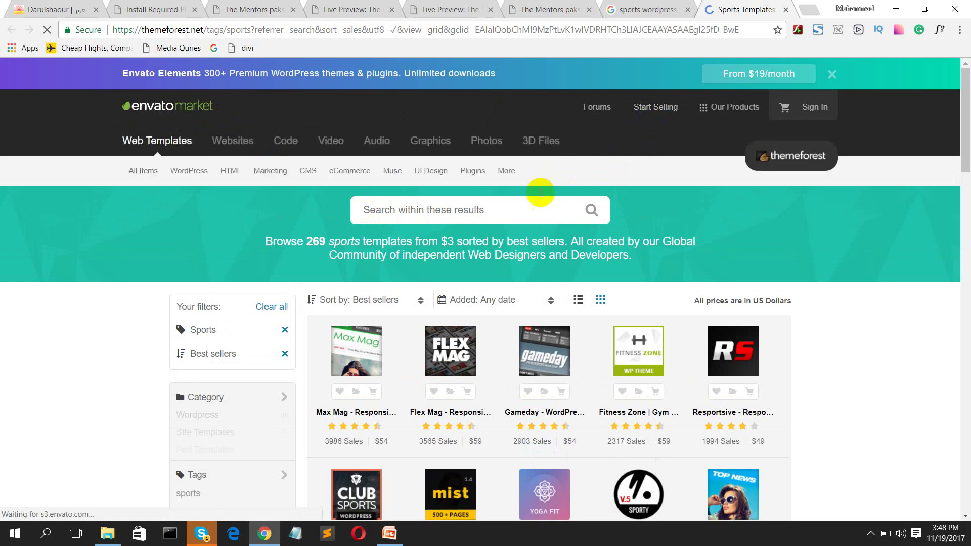
{"action": "scroll", "coordinate": [541, 193], "scroll_direction": "down", "scroll_amount": 6}
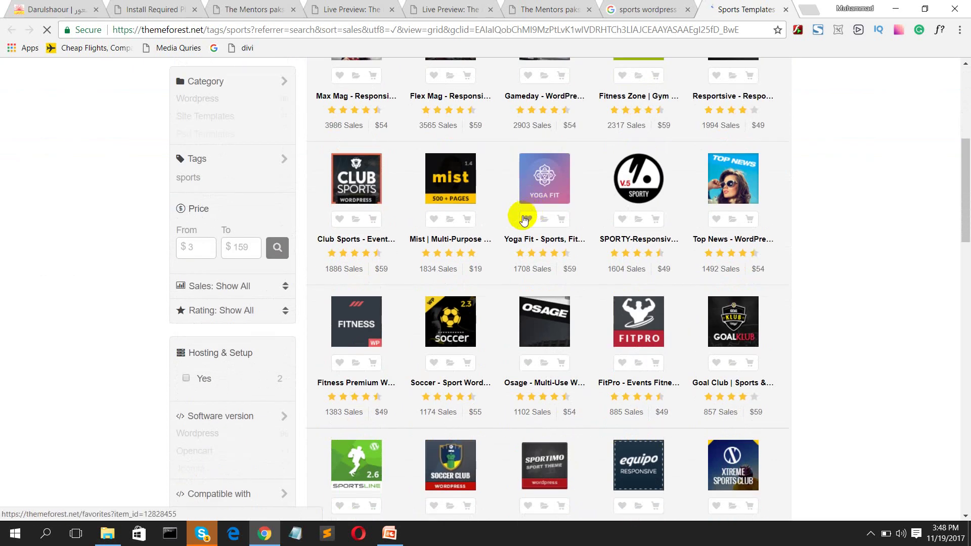
{"action": "scroll", "coordinate": [369, 349], "scroll_direction": "up", "scroll_amount": 3}
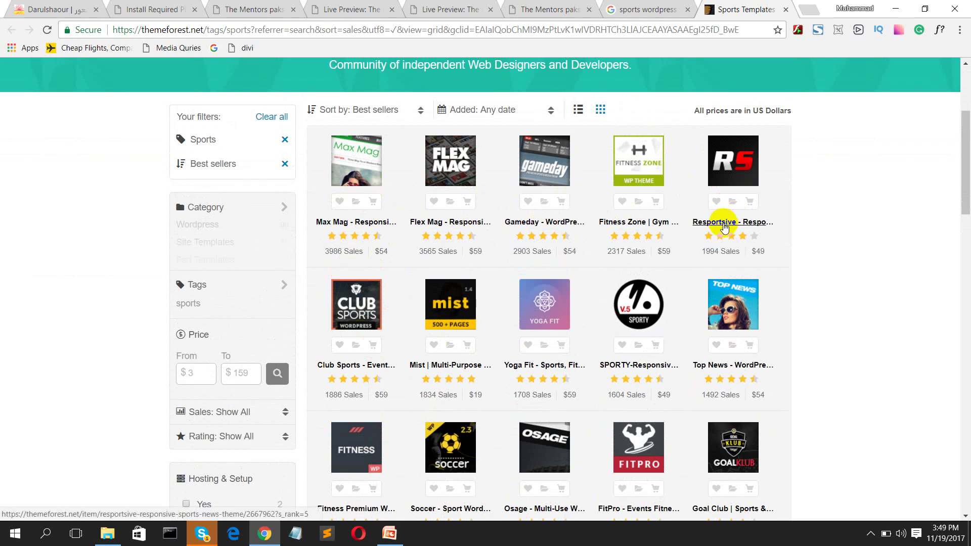
{"action": "scroll", "coordinate": [601, 368], "scroll_direction": "down", "scroll_amount": 1}
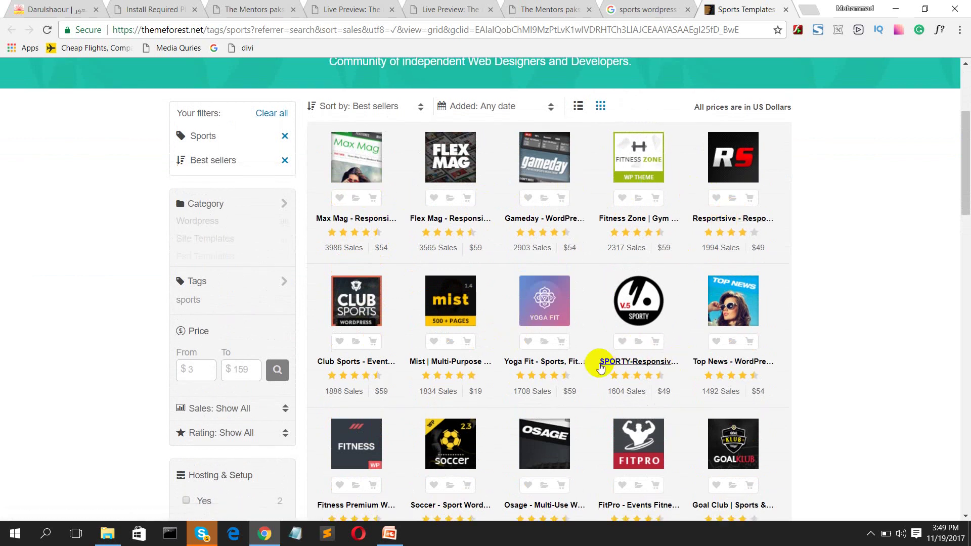
{"action": "scroll", "coordinate": [582, 355], "scroll_direction": "down", "scroll_amount": 3}
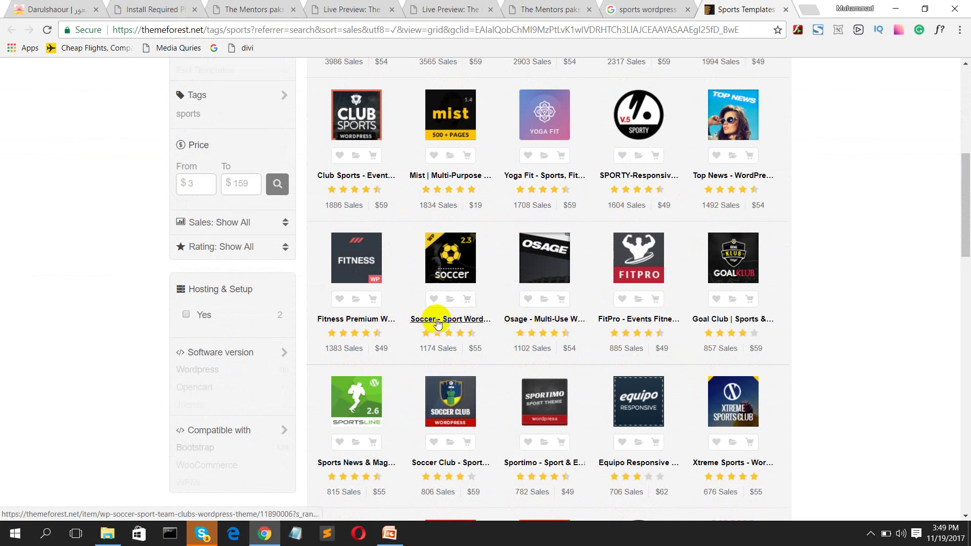
{"action": "left_click", "coordinate": [437, 320], "text": "ctrl"}
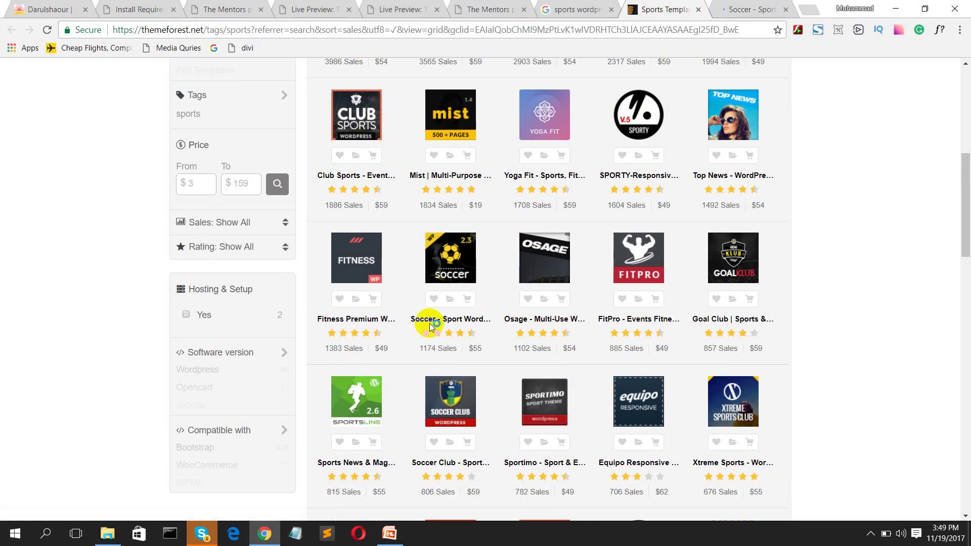
{"action": "left_click", "coordinate": [734, 8]}
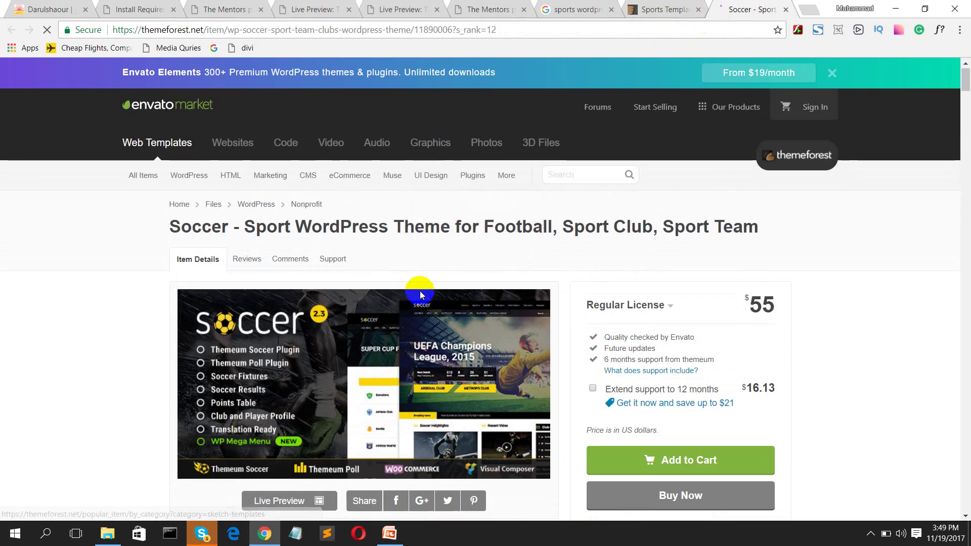
Step: Launch the Soccer theme's Live Preview and switch to the wpsoccer demo tab
{"action": "scroll", "coordinate": [420, 291], "scroll_direction": "down", "scroll_amount": 1}
{"action": "scroll", "coordinate": [420, 296], "scroll_direction": "down", "scroll_amount": 2}
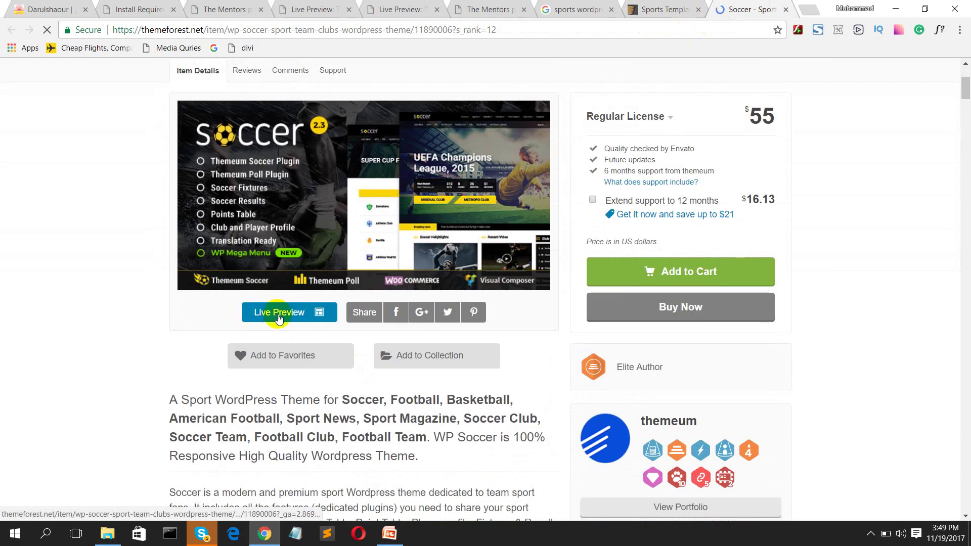
{"action": "left_click", "coordinate": [283, 313]}
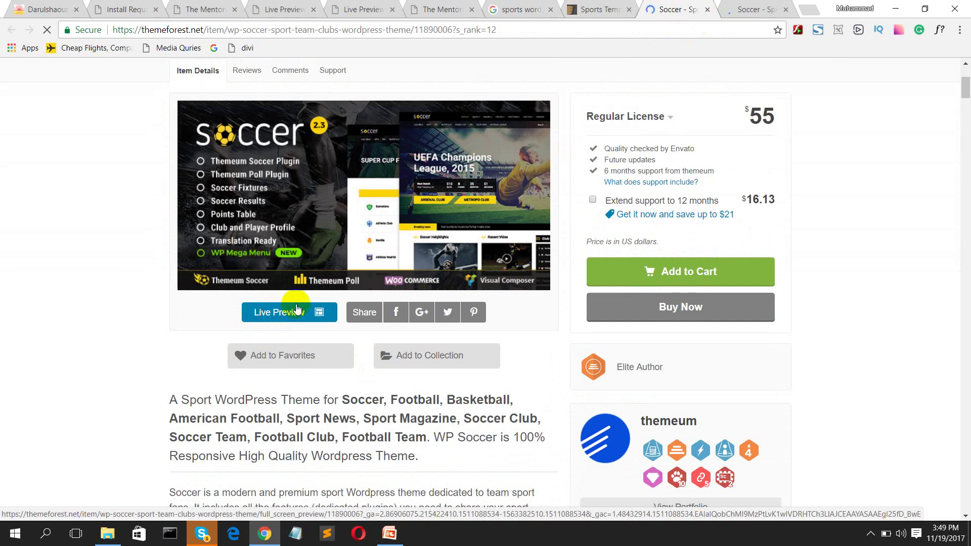
{"action": "left_click", "coordinate": [728, 10]}
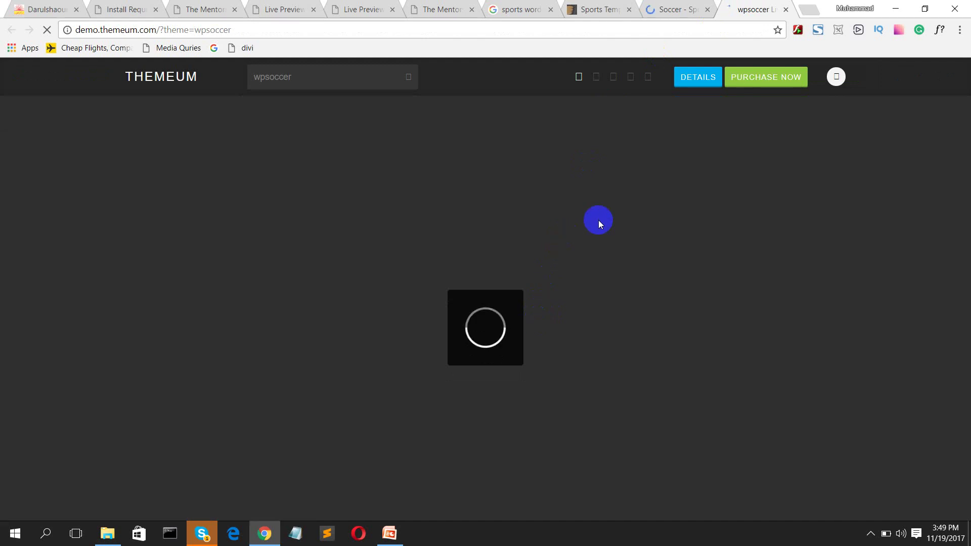
Step: Wait for the wpsoccer demo to finish loading, then scroll through it to the footer and back
{"action": "left_click", "coordinate": [677, 9]}
{"action": "left_click", "coordinate": [747, 10]}
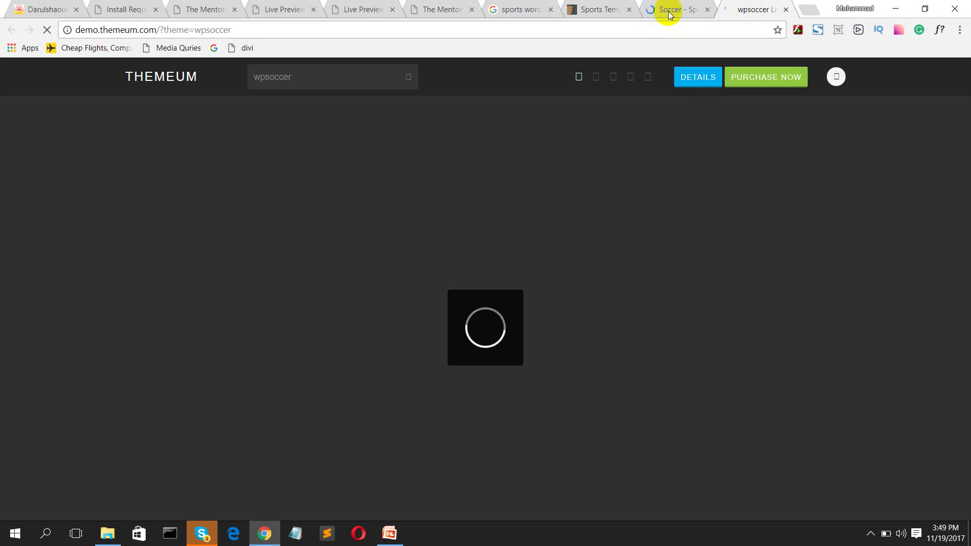
{"action": "left_click", "coordinate": [668, 10]}
{"action": "left_click", "coordinate": [743, 10]}
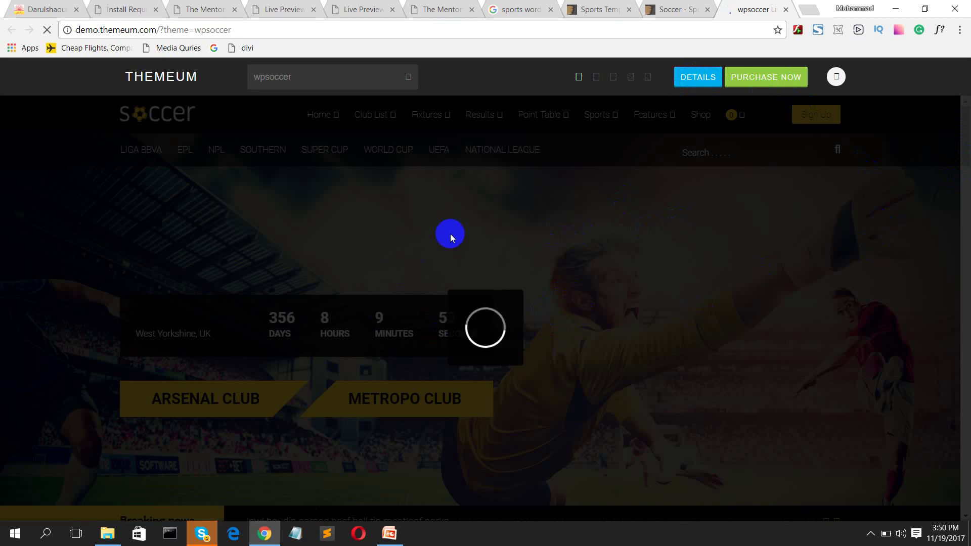
{"action": "left_click", "coordinate": [869, 537]}
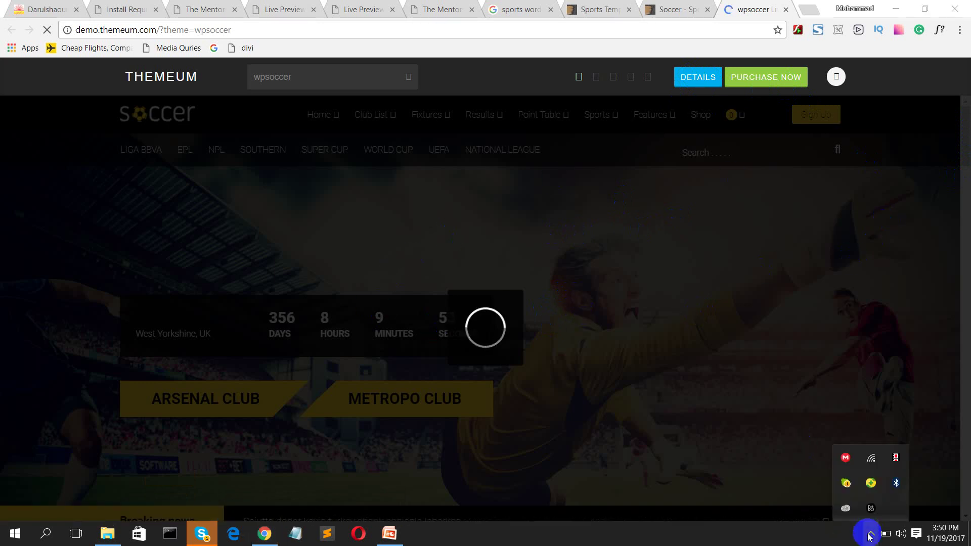
{"action": "left_click", "coordinate": [791, 480]}
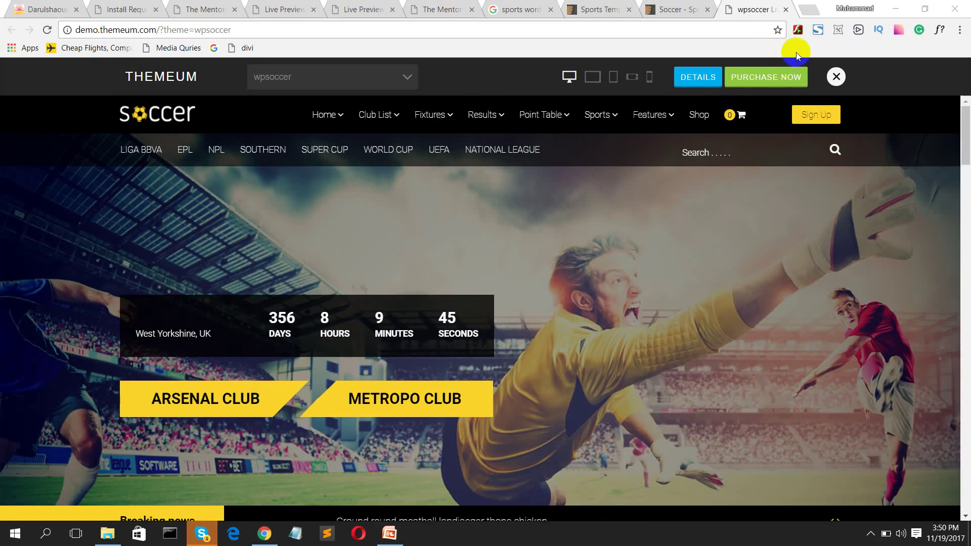
{"action": "scroll", "coordinate": [417, 288], "scroll_direction": "down", "scroll_amount": 8}
{"action": "scroll", "coordinate": [417, 289], "scroll_direction": "down", "scroll_amount": 20}
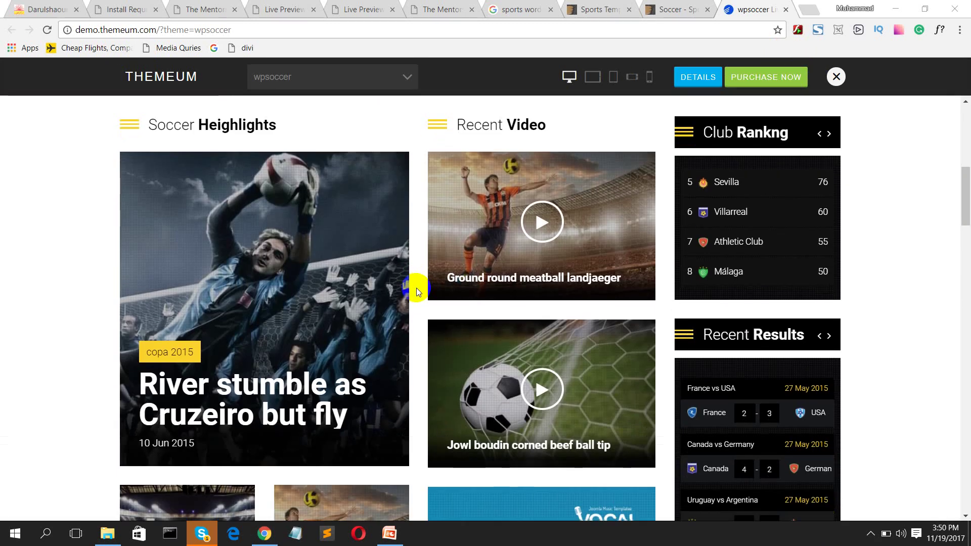
{"action": "scroll", "coordinate": [421, 284], "scroll_direction": "down", "scroll_amount": 5}
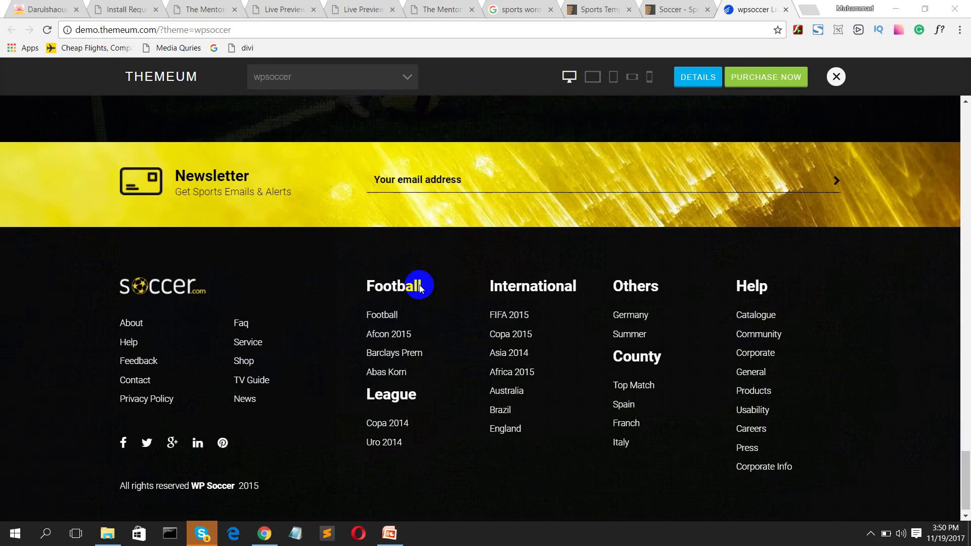
{"action": "scroll", "coordinate": [405, 245], "scroll_direction": "up", "scroll_amount": 12}
{"action": "scroll", "coordinate": [417, 220], "scroll_direction": "up", "scroll_amount": 10}
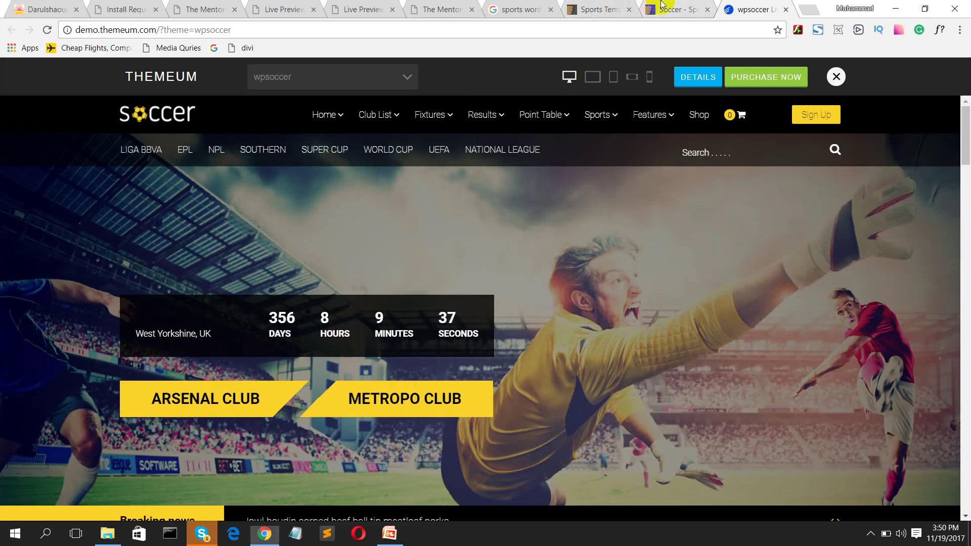
{"action": "left_click", "coordinate": [669, 9]}
Step: Read the Soccer item description and mark the Soccer theme in the sports templates listing
{"action": "scroll", "coordinate": [229, 392], "scroll_direction": "down", "scroll_amount": 3}
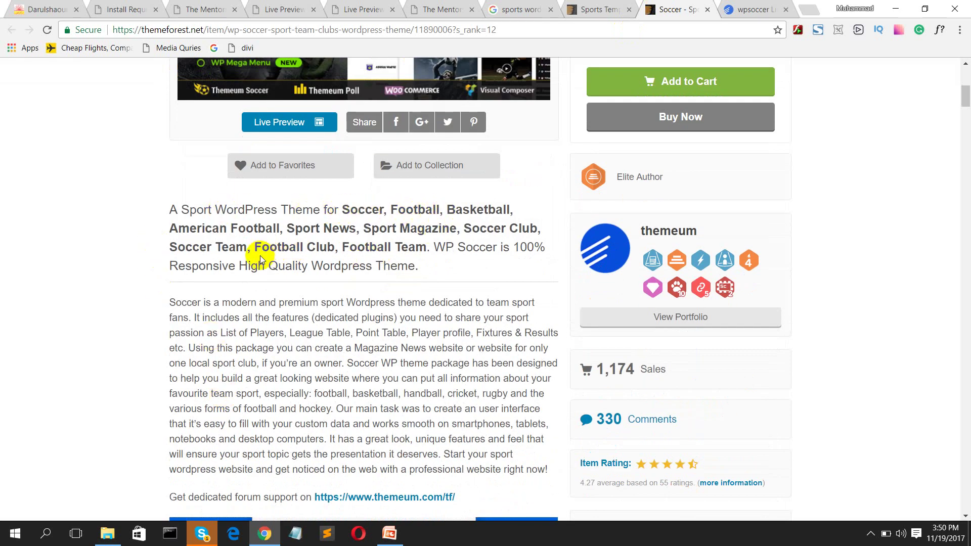
{"action": "scroll", "coordinate": [260, 256], "scroll_direction": "down", "scroll_amount": 9}
{"action": "scroll", "coordinate": [260, 256], "scroll_direction": "down", "scroll_amount": 20}
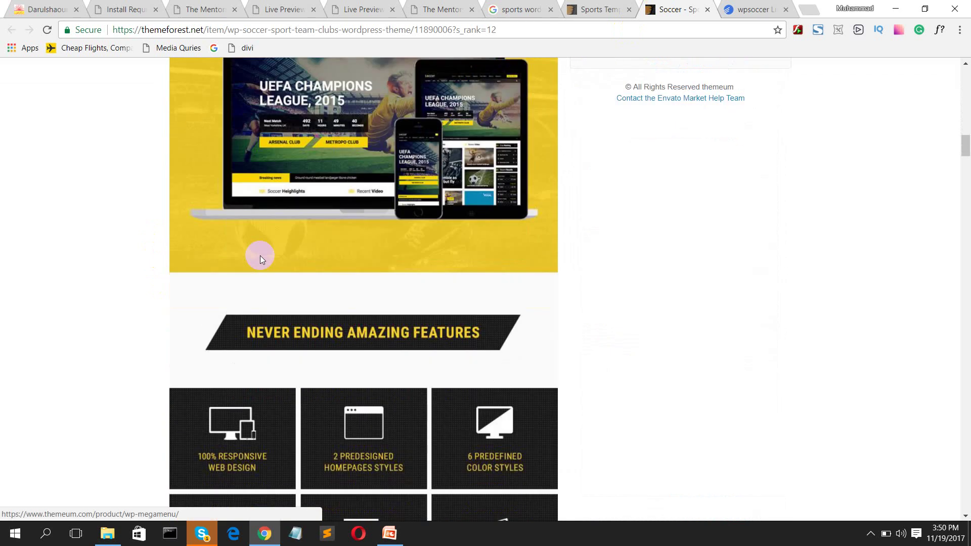
{"action": "scroll", "coordinate": [260, 256], "scroll_direction": "down", "scroll_amount": 10}
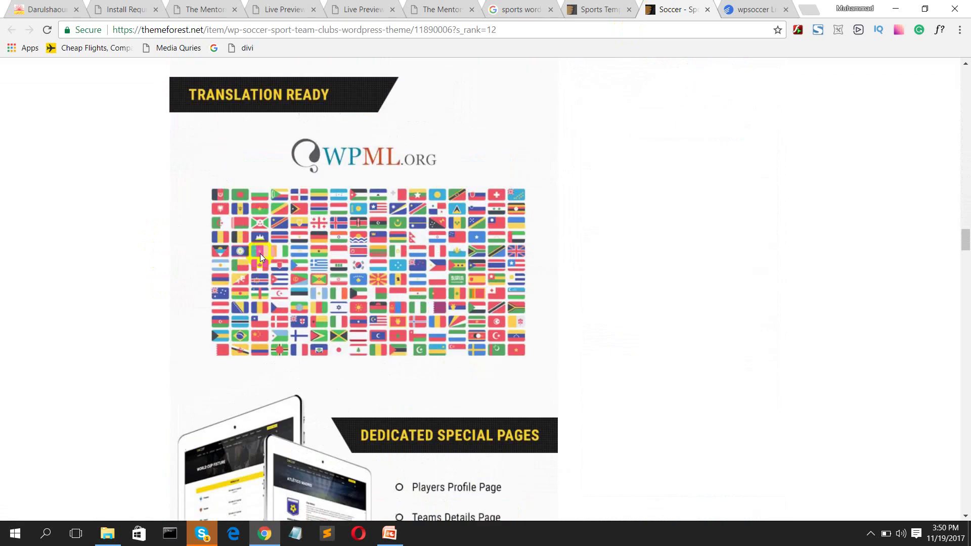
{"action": "scroll", "coordinate": [260, 253], "scroll_direction": "up", "scroll_amount": 10}
{"action": "left_click", "coordinate": [615, 11]}
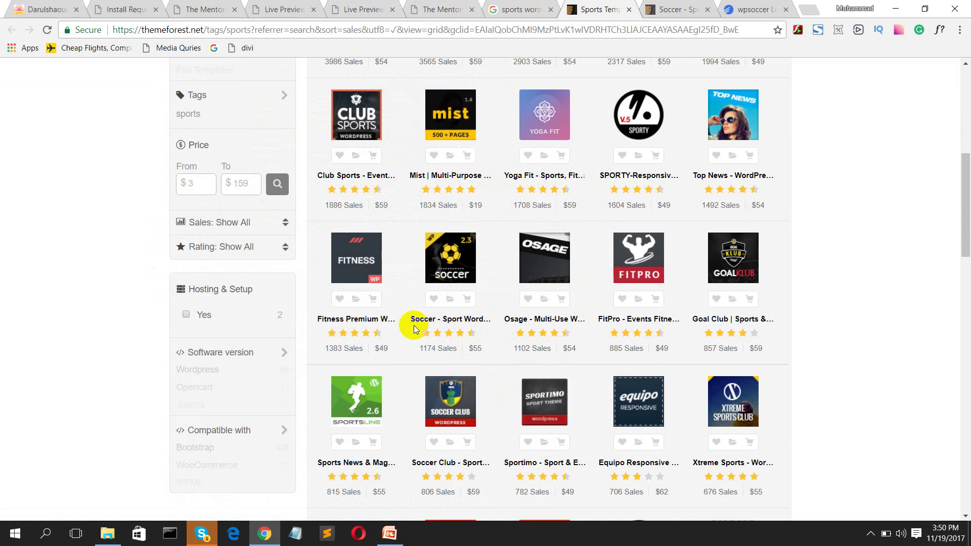
{"action": "left_click_drag", "start_coordinate": [407, 321], "coordinate": [514, 208]}
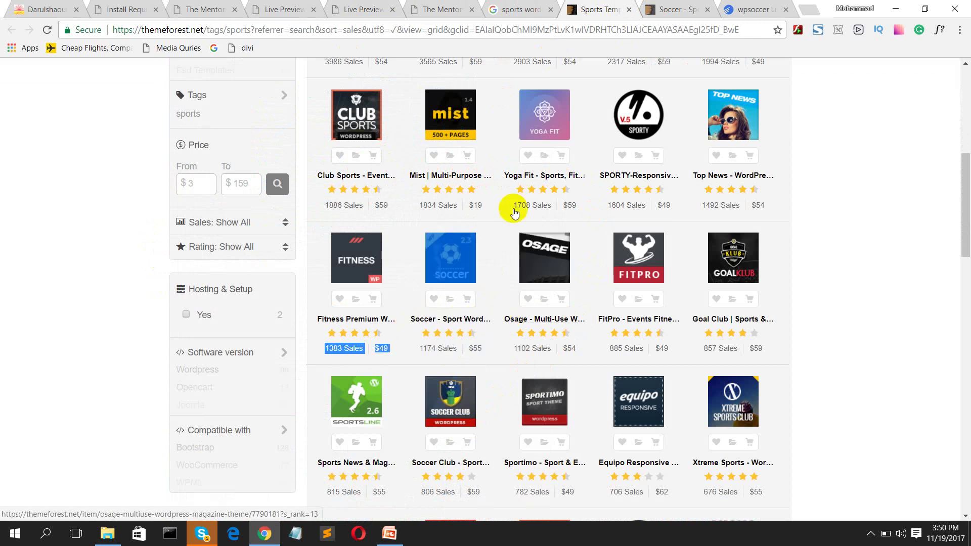
{"action": "left_click", "coordinate": [672, 9]}
Step: Select the full title 'Soccer - Sport WordPress Theme for Football, Sport Club, Sport Team'
{"action": "scroll", "coordinate": [580, 86], "scroll_direction": "up", "scroll_amount": 20}
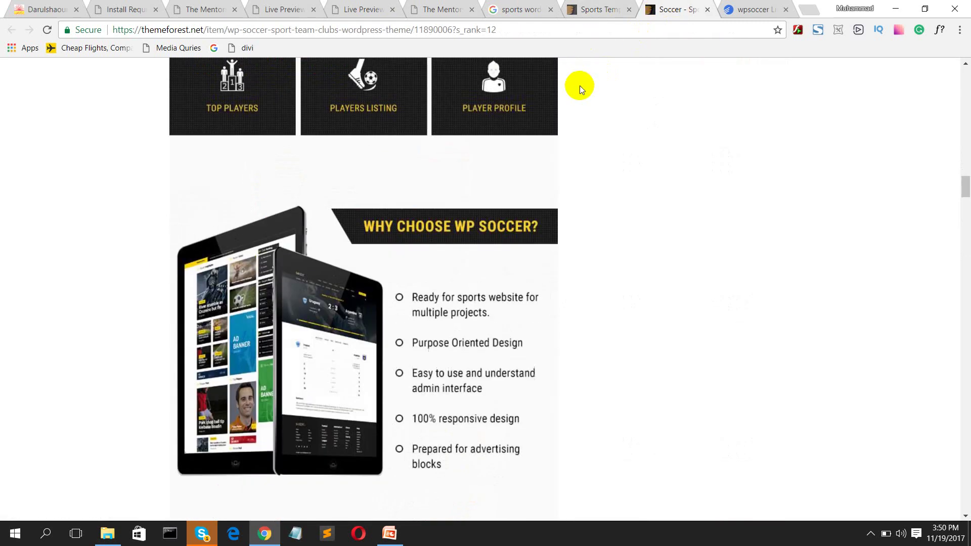
{"action": "scroll", "coordinate": [580, 86], "scroll_direction": "up", "scroll_amount": 10}
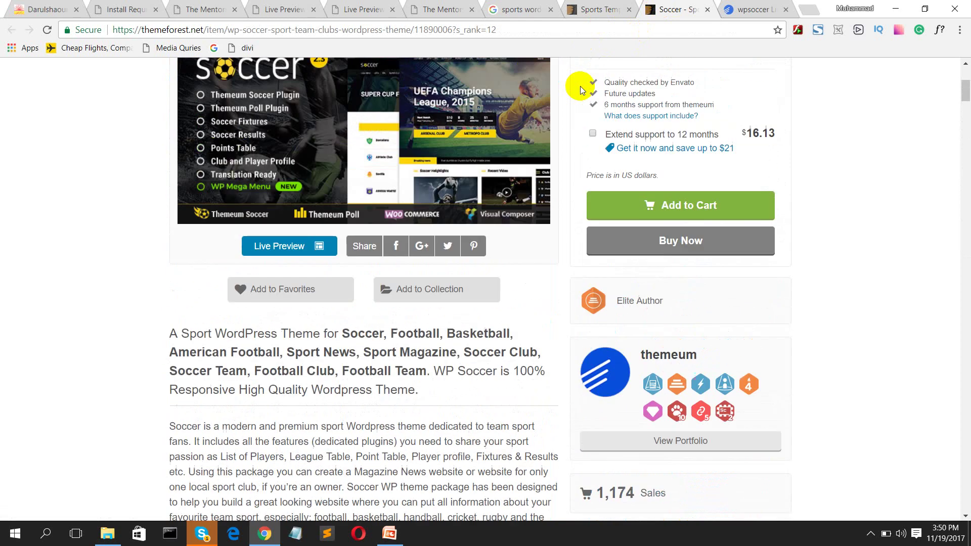
{"action": "scroll", "coordinate": [501, 180], "scroll_direction": "up", "scroll_amount": 1}
{"action": "scroll", "coordinate": [494, 203], "scroll_direction": "down", "scroll_amount": 1}
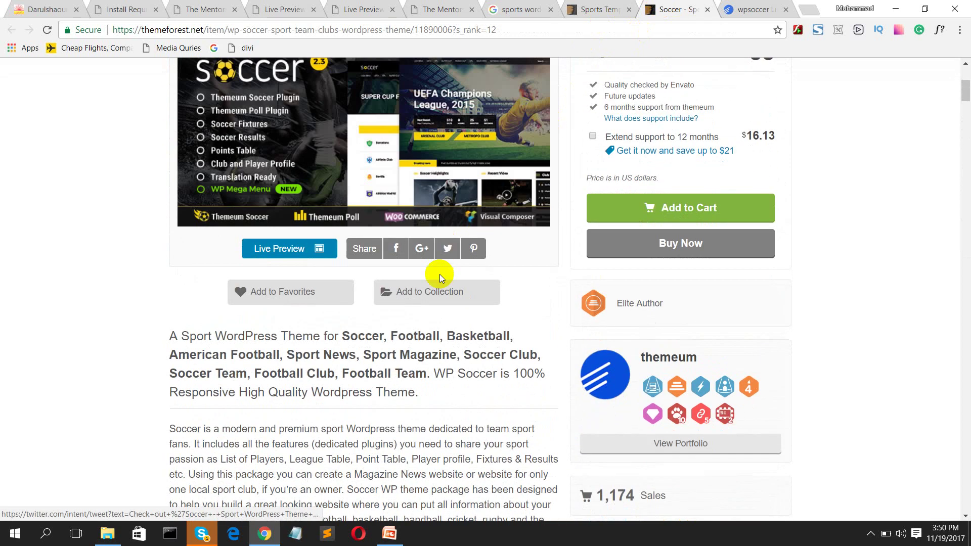
{"action": "scroll", "coordinate": [214, 351], "scroll_direction": "up", "scroll_amount": 5}
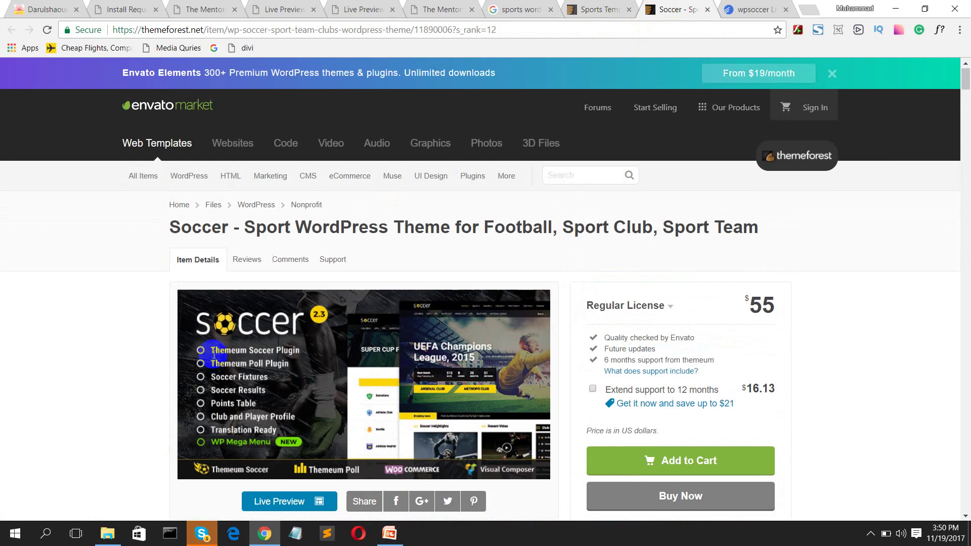
{"action": "left_click_drag", "start_coordinate": [169, 227], "coordinate": [762, 230]}
{"action": "key", "text": "ctrl+c"}
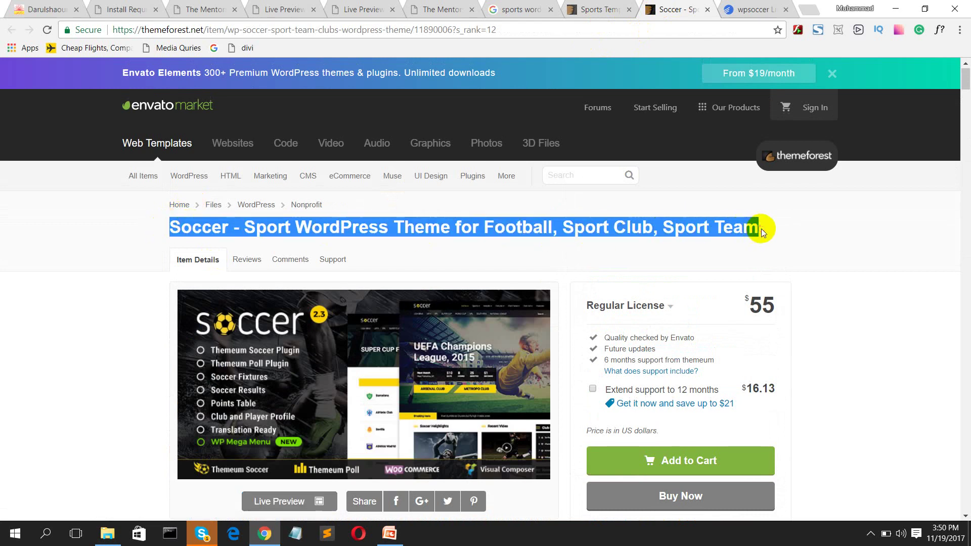
Step: Search Google for the copied Soccer theme title followed by 'nulled'
{"action": "left_click", "coordinate": [515, 9]}
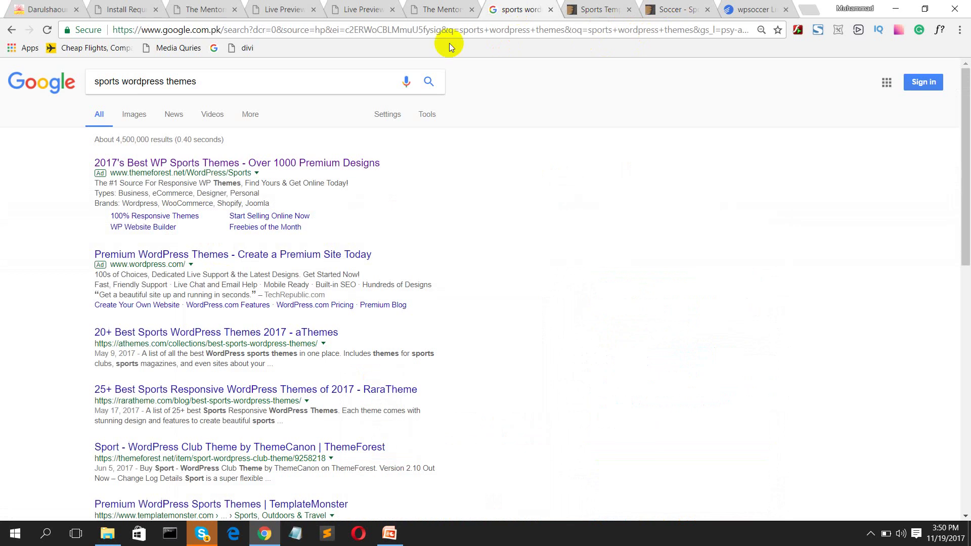
{"action": "left_click", "coordinate": [263, 86]}
{"action": "key", "text": "ctrl+a"}
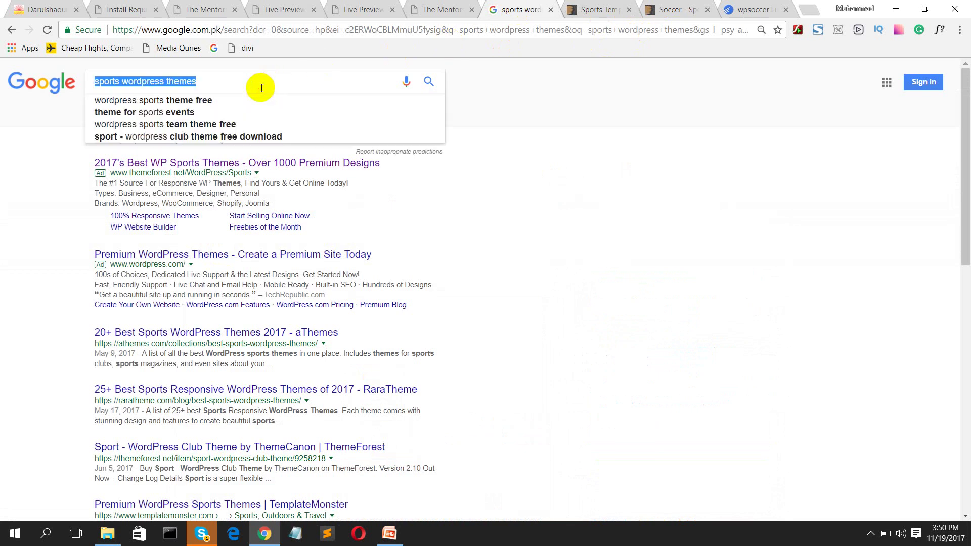
{"action": "key", "text": "ctrl+v"}
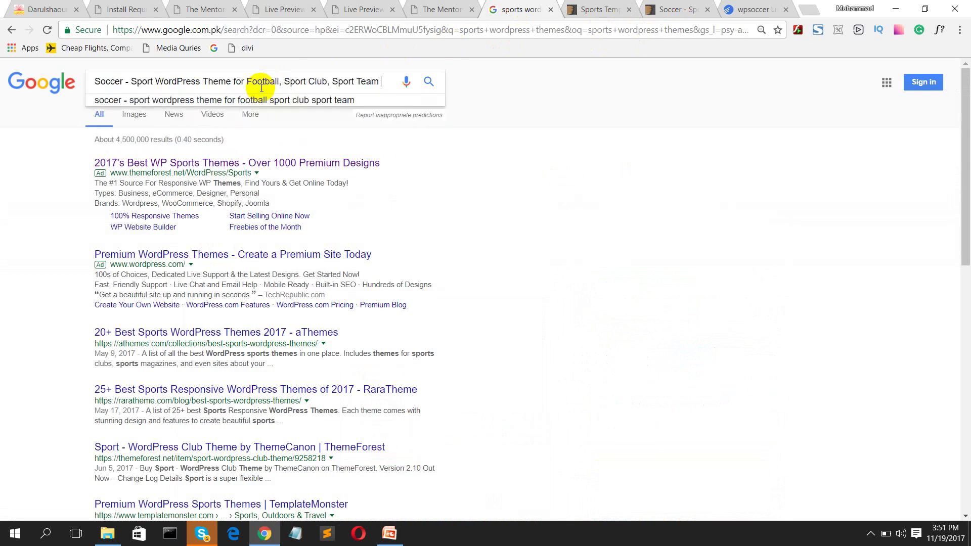
{"action": "type", "text": ".zip"}
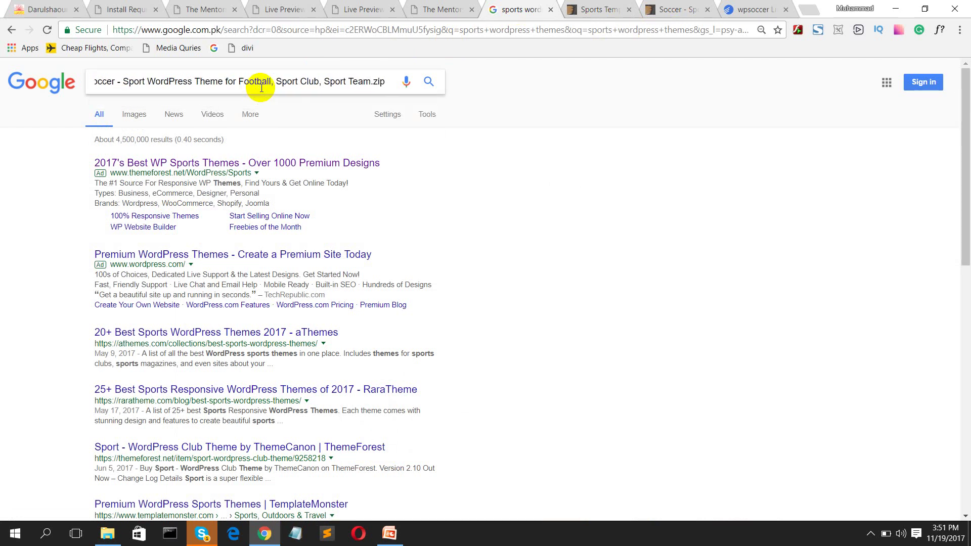
{"action": "key", "text": "BackSpace"}
{"action": "key", "text": "BackSpace"}
{"action": "key", "text": "BackSpace"}
{"action": "key", "text": "BackSpace"}
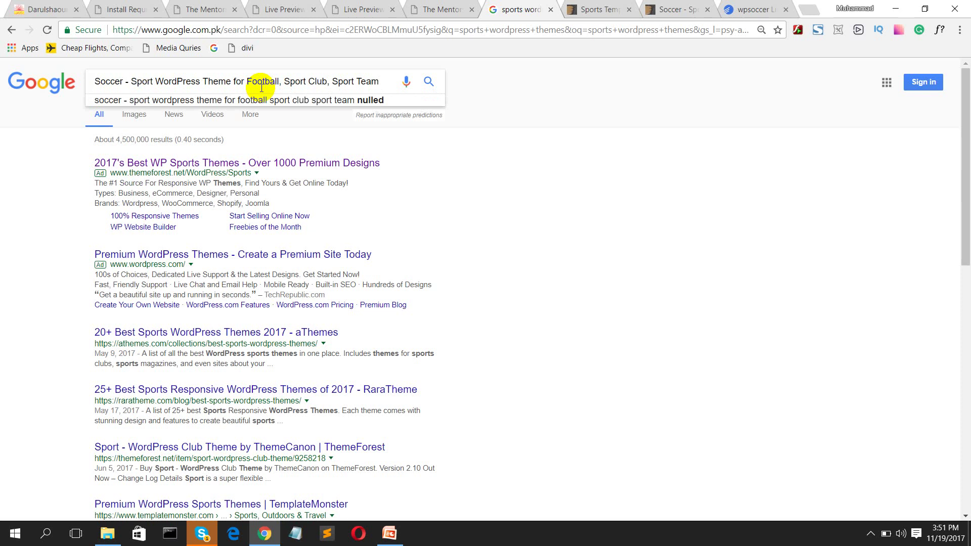
{"action": "type", "text": "nulled"}
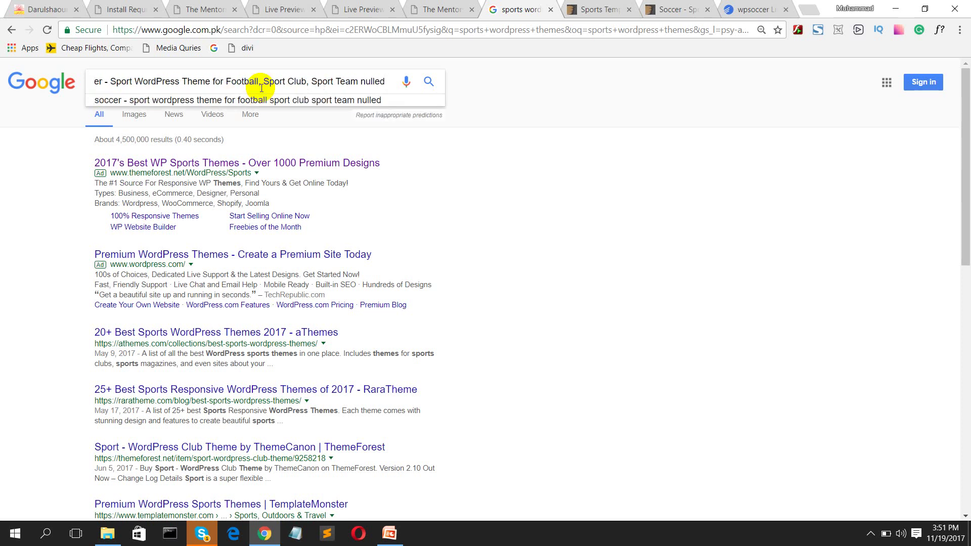
{"action": "key", "text": "Return"}
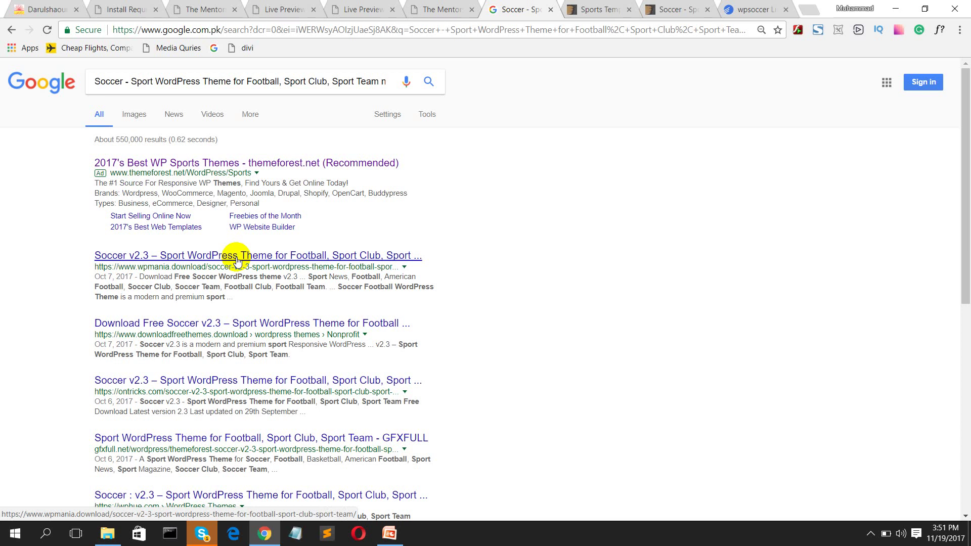
Step: Open the wpmania Soccer v2.3, jojo-themes Splash v3.3 and Soccer v2.2 results, then view wpmania's page
{"action": "middle_click", "coordinate": [236, 259]}
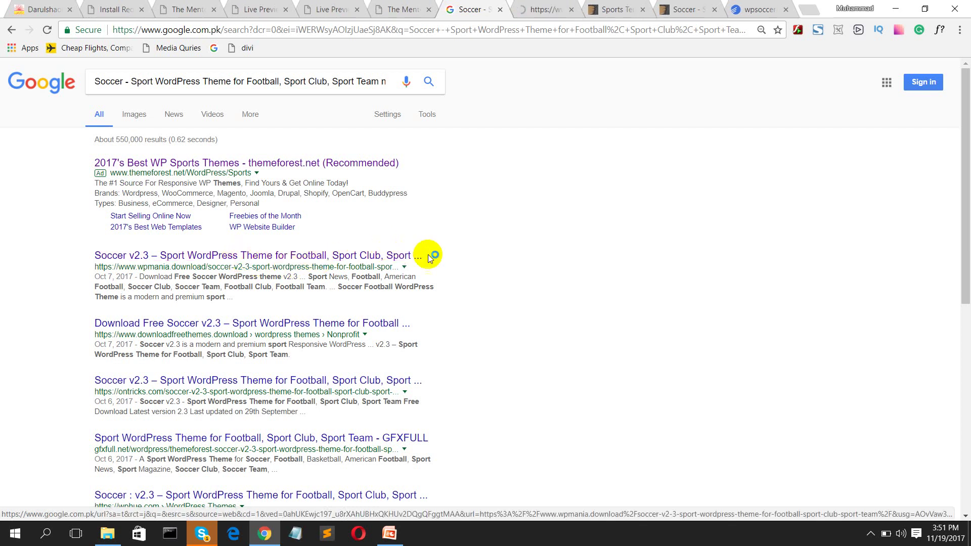
{"action": "scroll", "coordinate": [455, 260], "scroll_direction": "down", "scroll_amount": 3}
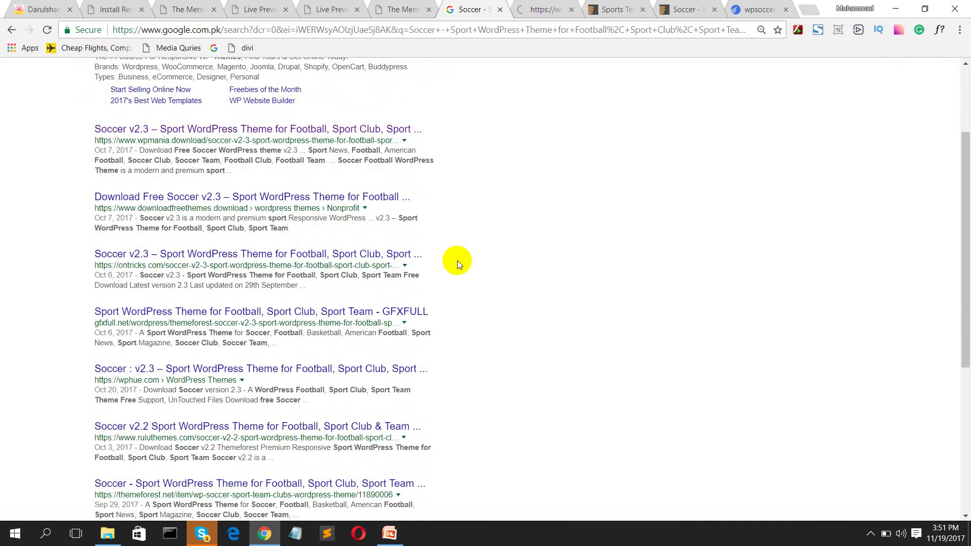
{"action": "scroll", "coordinate": [457, 260], "scroll_direction": "down", "scroll_amount": 1}
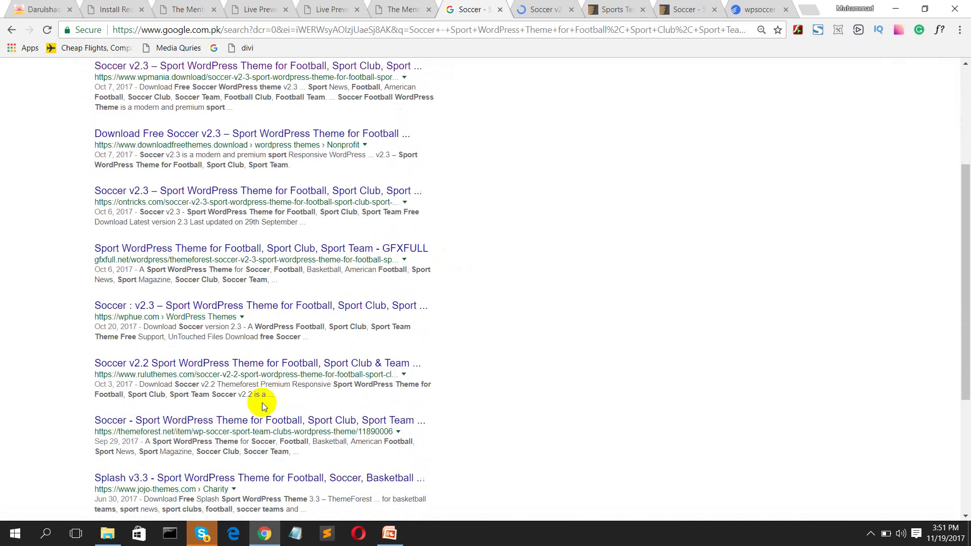
{"action": "scroll", "coordinate": [245, 424], "scroll_direction": "down", "scroll_amount": 2}
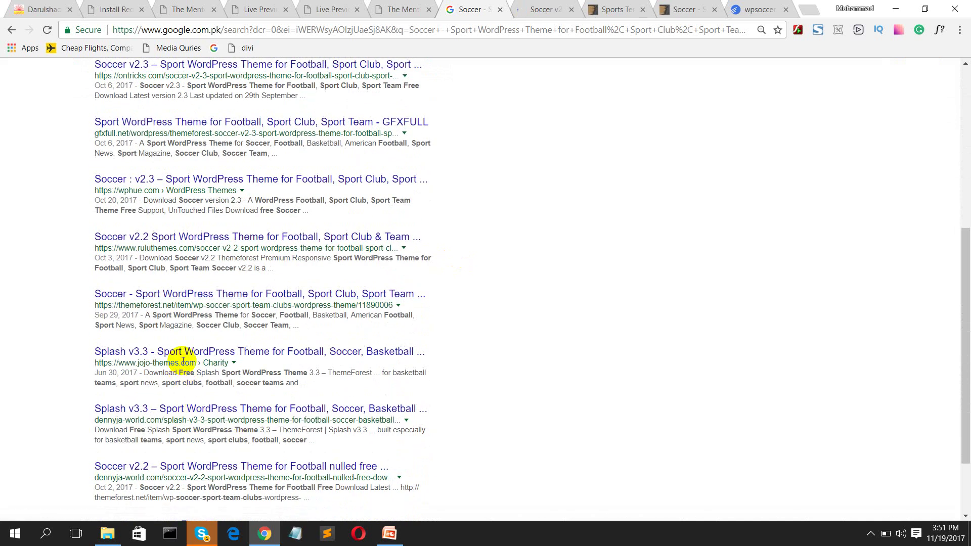
{"action": "middle_click", "coordinate": [212, 352]}
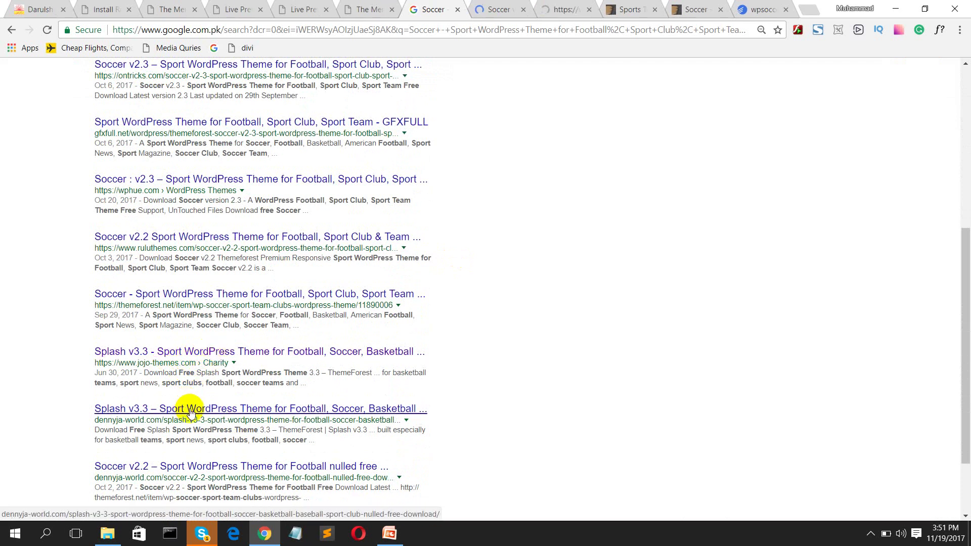
{"action": "scroll", "coordinate": [205, 457], "scroll_direction": "down", "scroll_amount": 2}
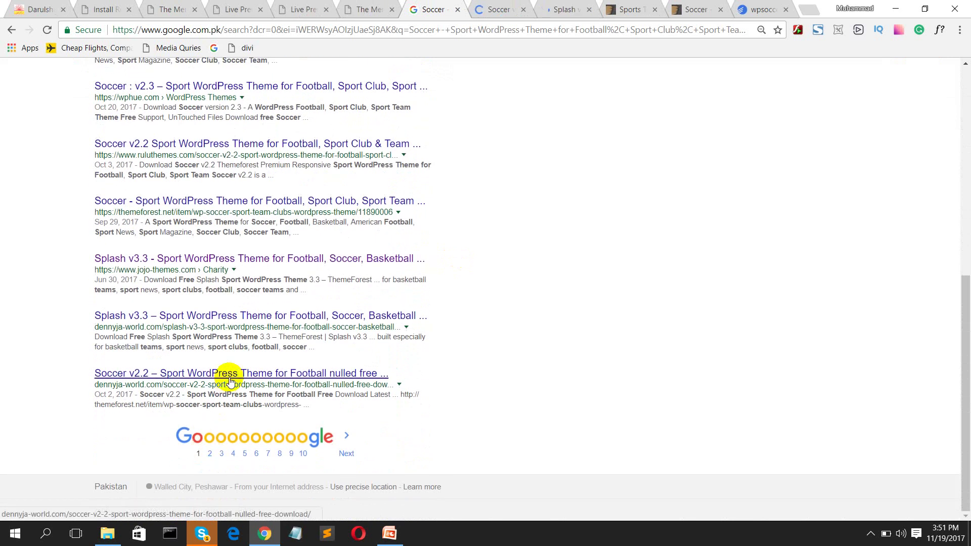
{"action": "middle_click", "coordinate": [230, 380]}
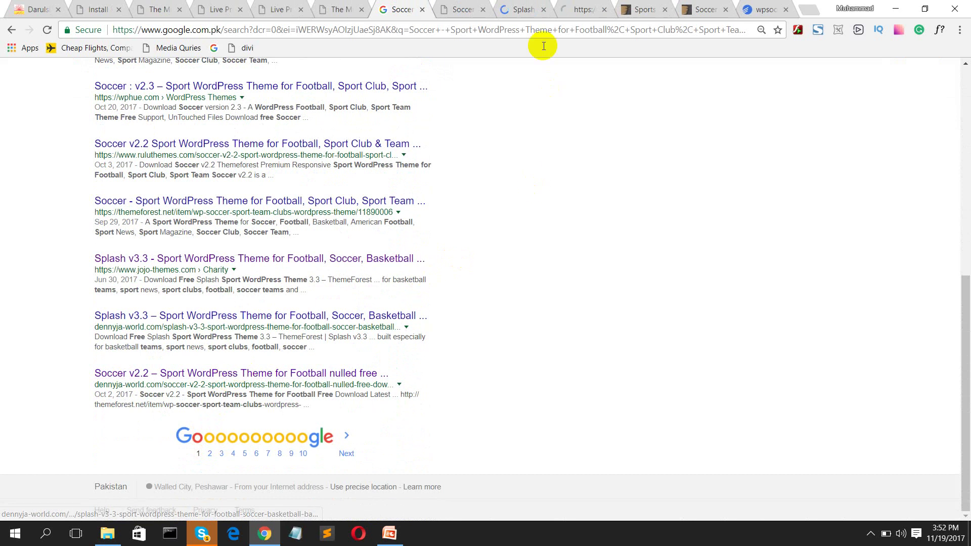
{"action": "left_click", "coordinate": [465, 10]}
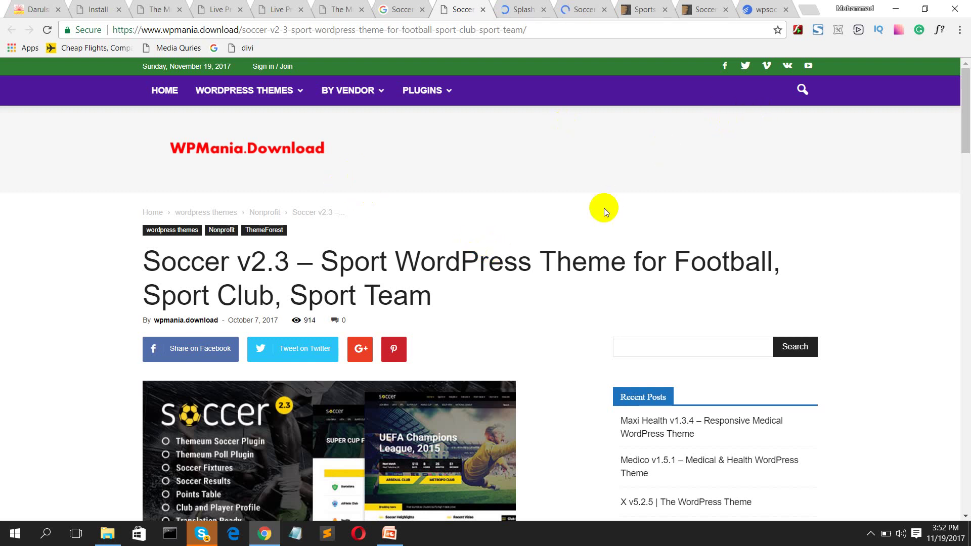
Step: Start the direct-link download of 59221_Soccer_[v2.3].zip from WPMania.Download
{"action": "scroll", "coordinate": [609, 228], "scroll_direction": "down", "scroll_amount": 10}
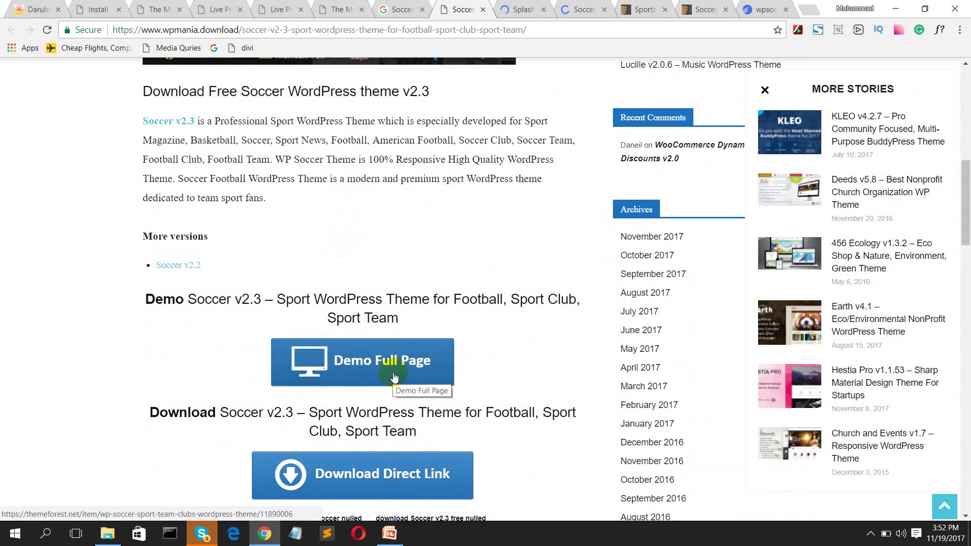
{"action": "scroll", "coordinate": [395, 377], "scroll_direction": "down", "scroll_amount": 4}
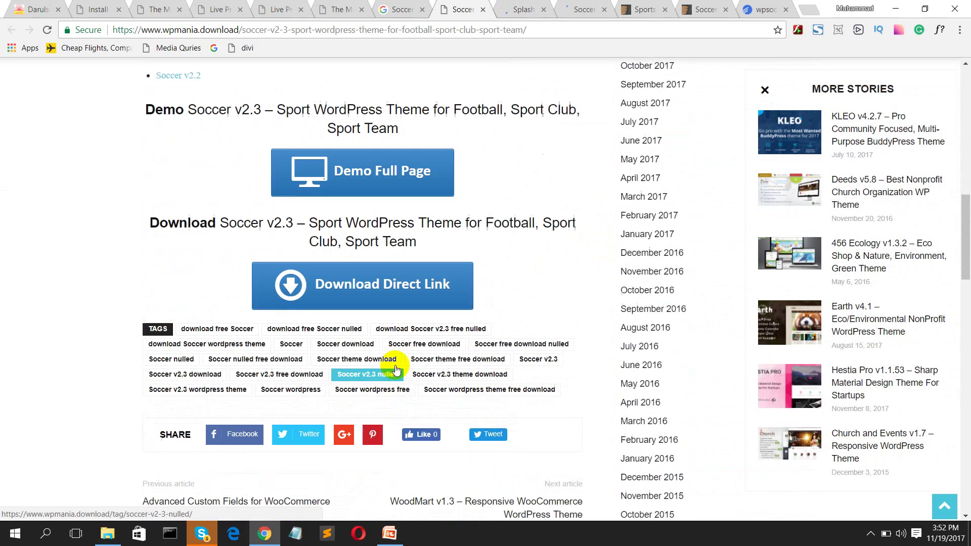
{"action": "scroll", "coordinate": [385, 288], "scroll_direction": "up", "scroll_amount": 11}
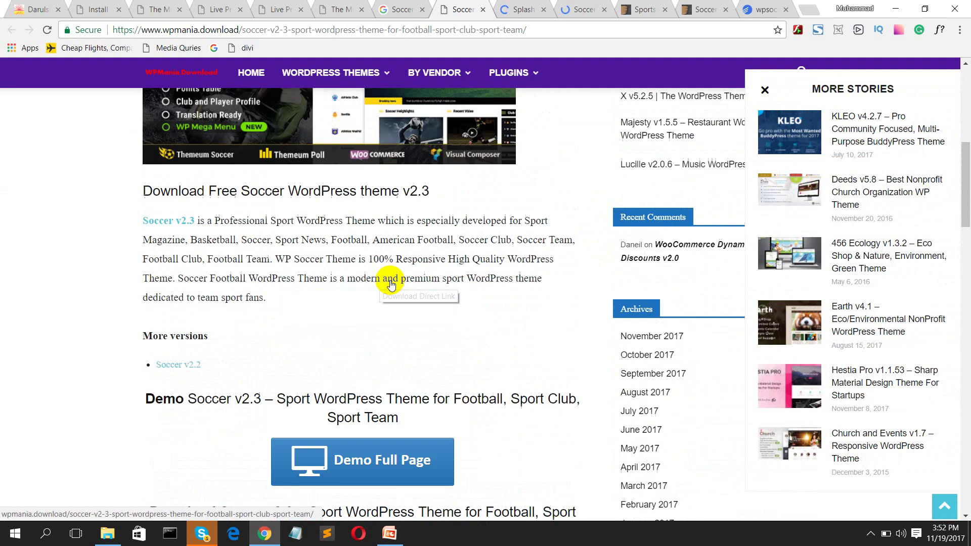
{"action": "scroll", "coordinate": [389, 281], "scroll_direction": "down", "scroll_amount": 9}
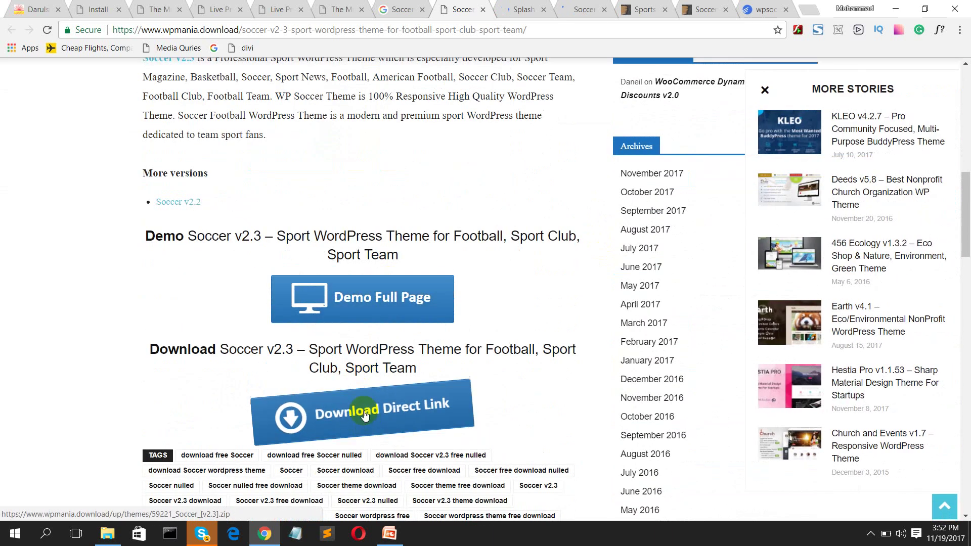
{"action": "left_click", "coordinate": [364, 411]}
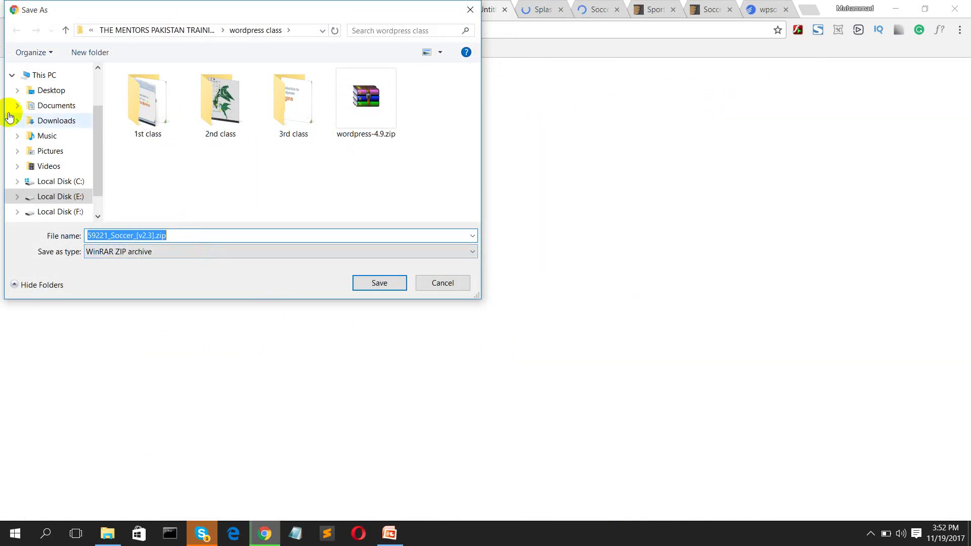
Step: Save 59221_Soccer_[v2.3].zip into E:\THE MENTORS PAKISTAN TRAINING\wordpress class
{"action": "left_click", "coordinate": [61, 195]}
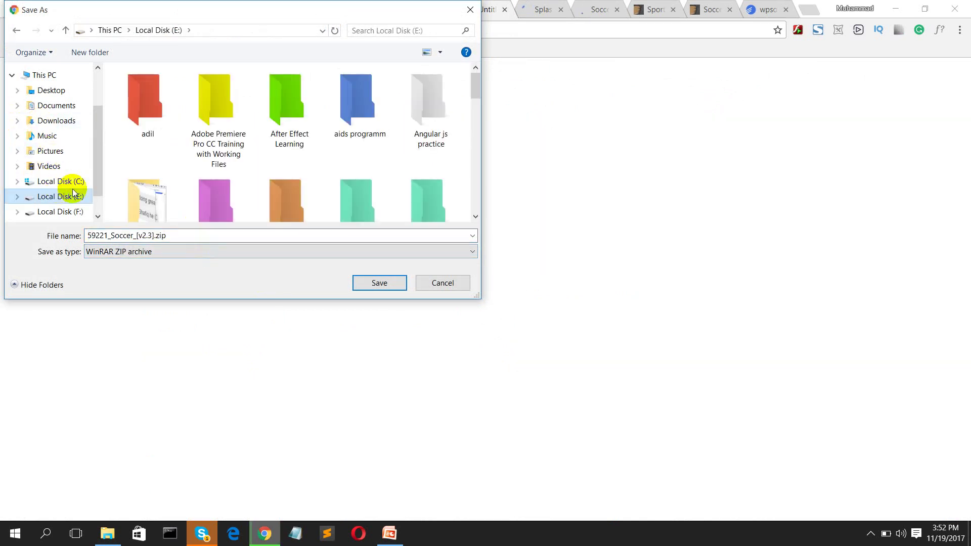
{"action": "left_click", "coordinate": [270, 187]}
{"action": "key", "text": "w"}
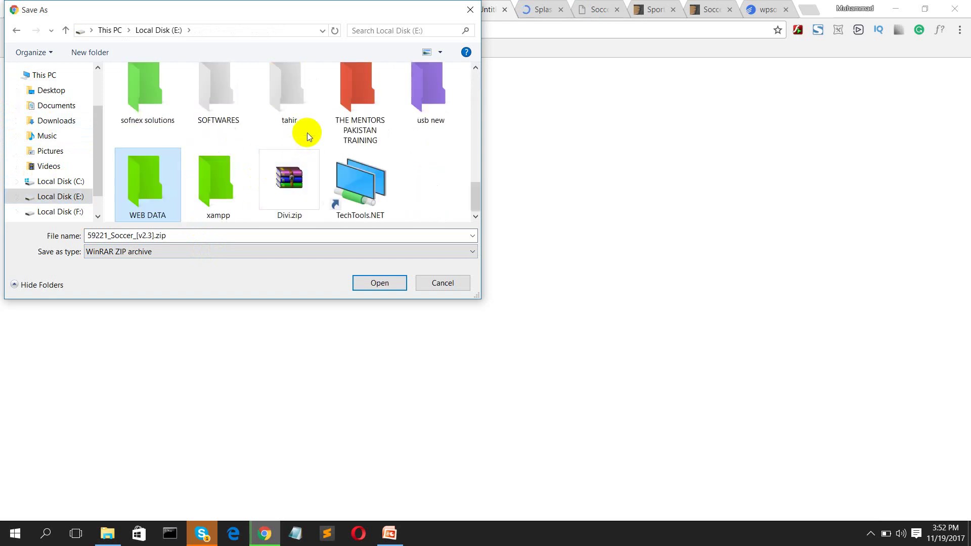
{"action": "double_click", "coordinate": [357, 112]}
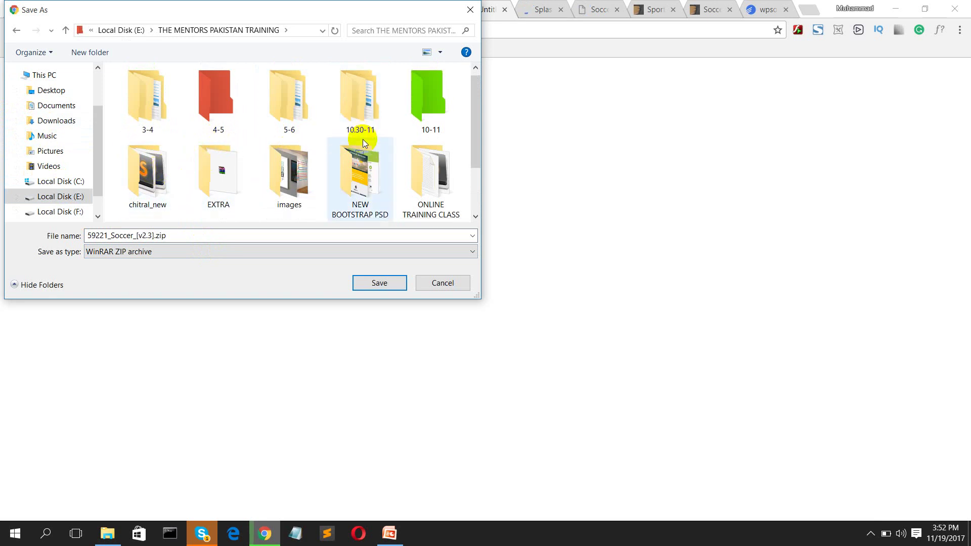
{"action": "scroll", "coordinate": [363, 138], "scroll_direction": "down", "scroll_amount": 1}
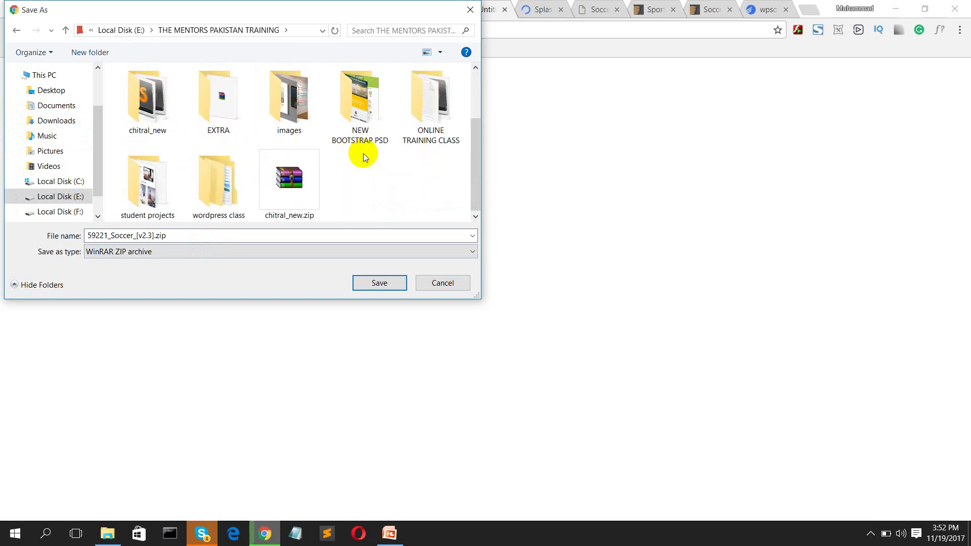
{"action": "double_click", "coordinate": [210, 181]}
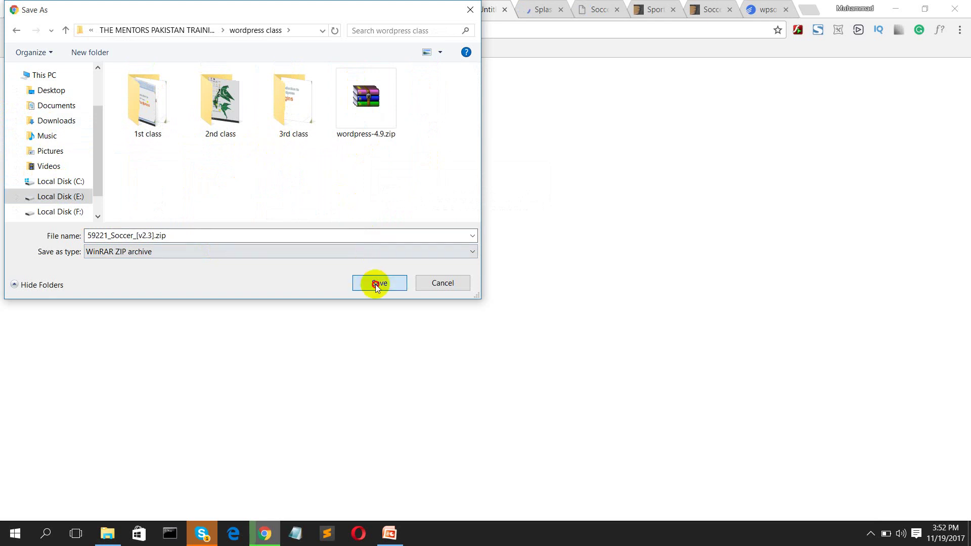
{"action": "left_click", "coordinate": [376, 284]}
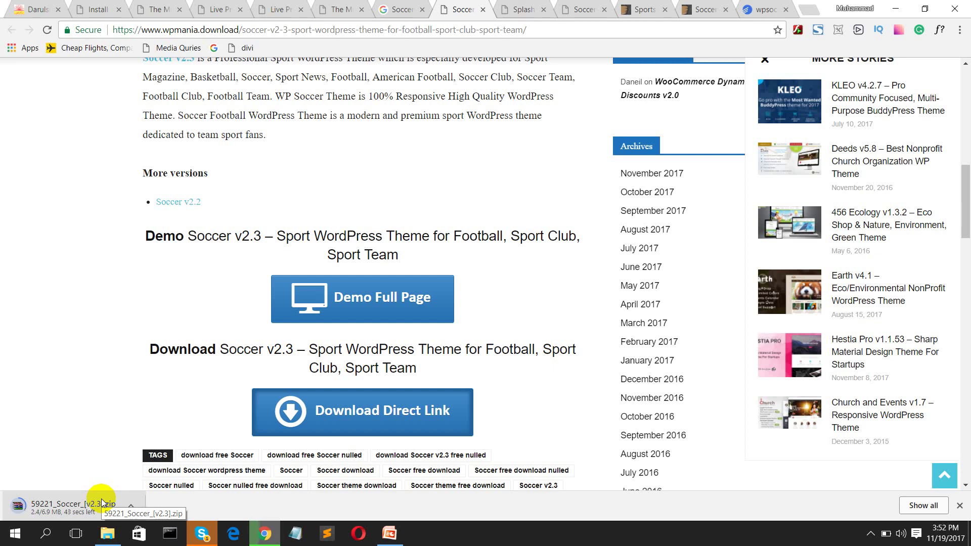
Step: Leave WPMania.Download and return to the Google results for the Soccer theme
{"action": "scroll", "coordinate": [213, 244], "scroll_direction": "up", "scroll_amount": 10}
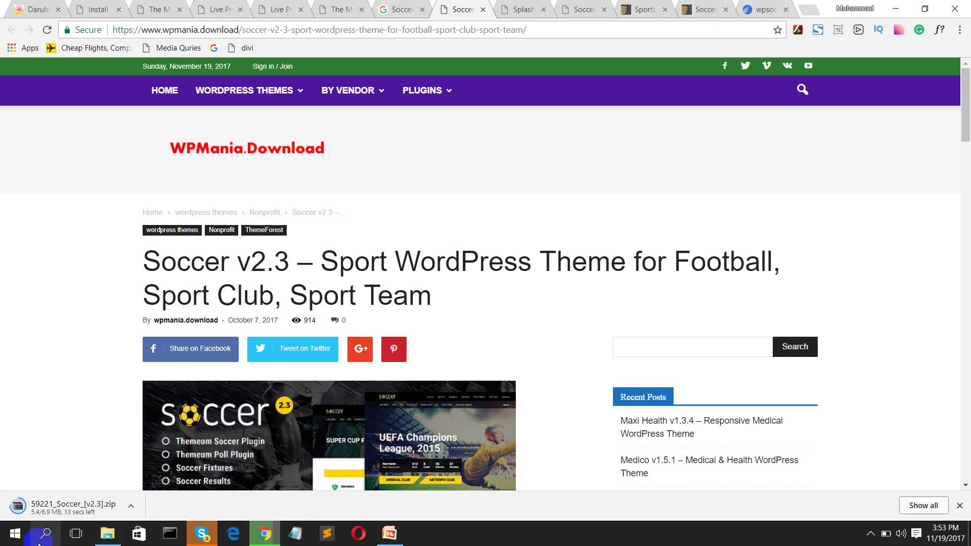
{"action": "mouse_move", "coordinate": [405, 94]}
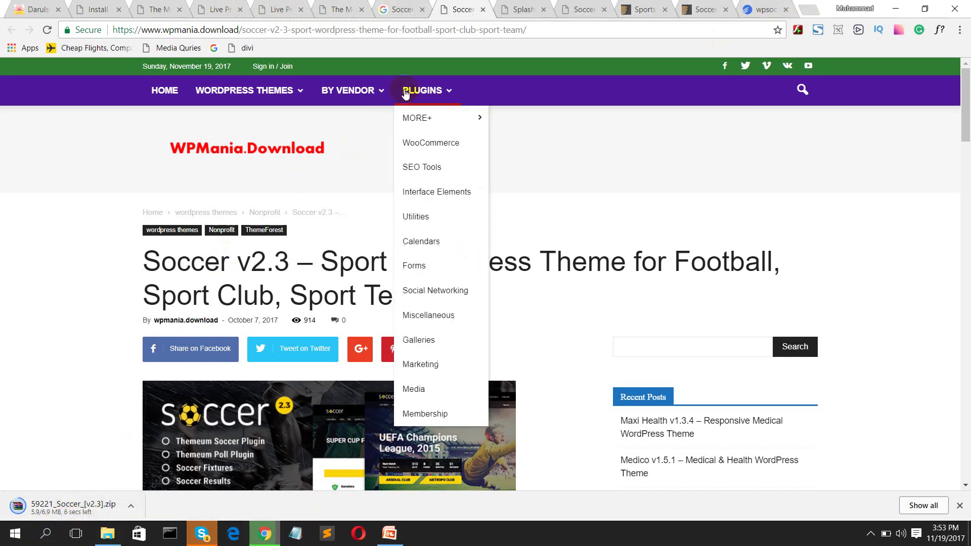
{"action": "left_click", "coordinate": [400, 9]}
{"action": "scroll", "coordinate": [362, 131], "scroll_direction": "up", "scroll_amount": 10}
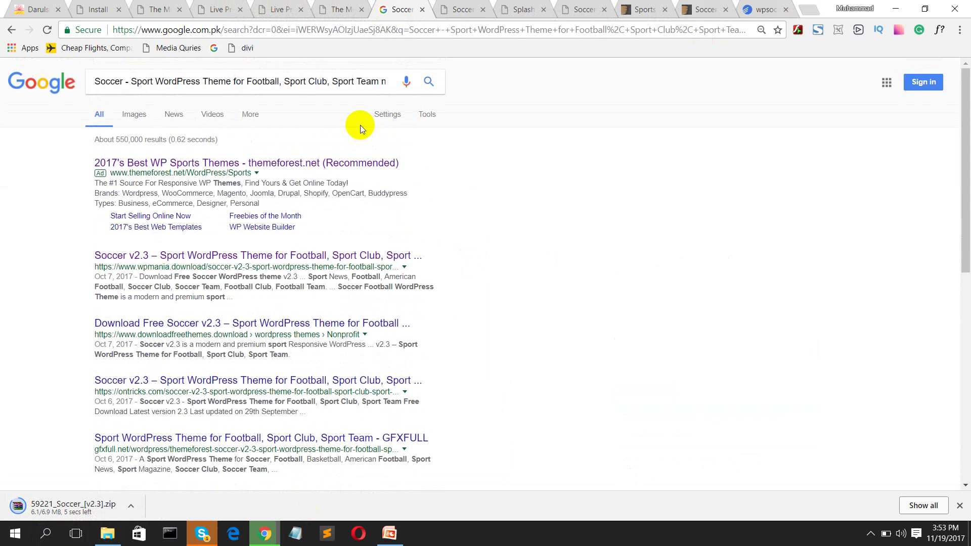
Step: Search Google for 'theme forest mafia' and open the ThemeForest Mafia result in a new tab
{"action": "triple_click", "coordinate": [385, 82]}
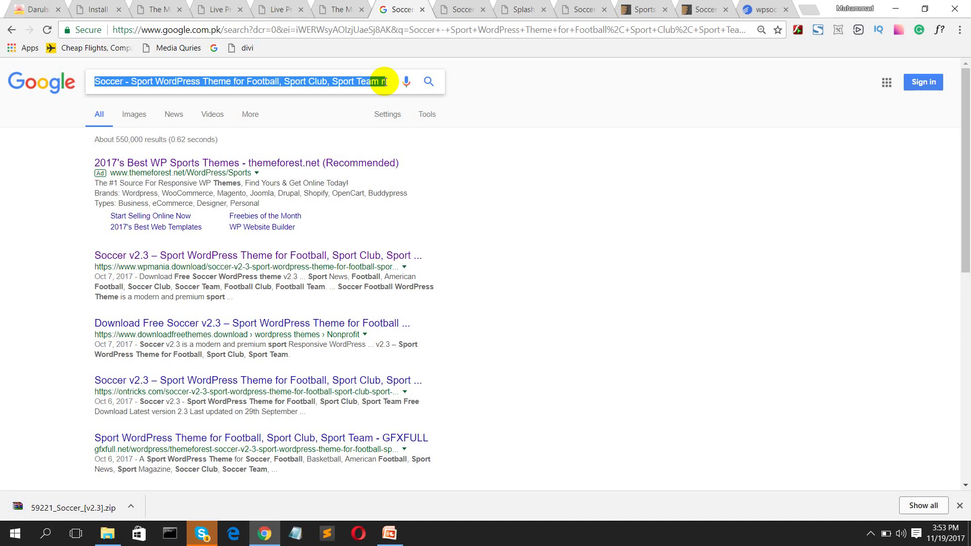
{"action": "type", "text": "theme"}
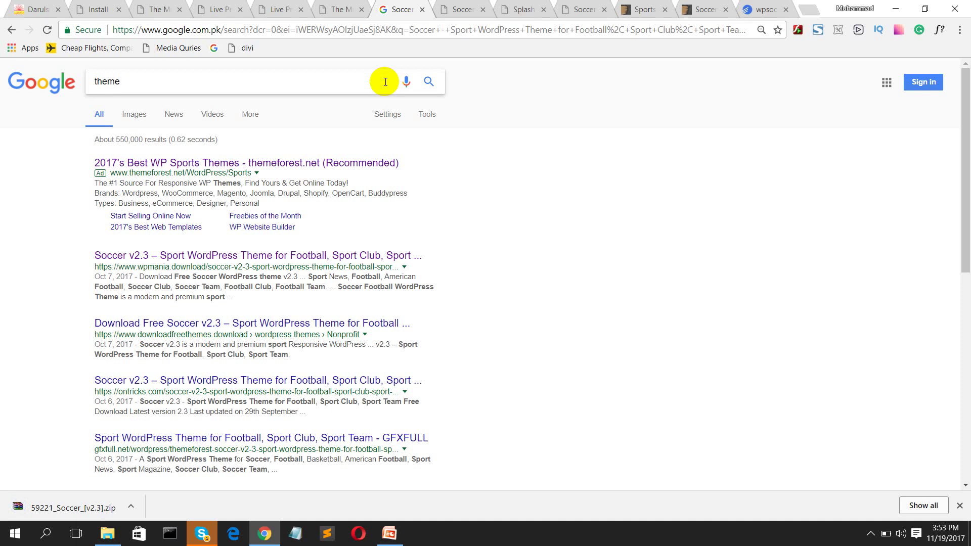
{"action": "type", "text": " forest mafia"}
{"action": "key", "text": "Return"}
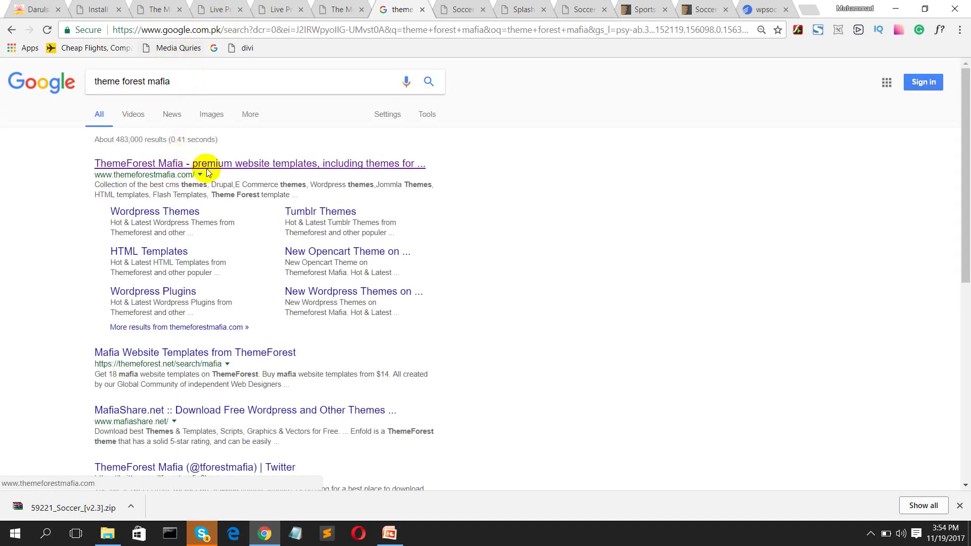
{"action": "middle_click", "coordinate": [342, 168]}
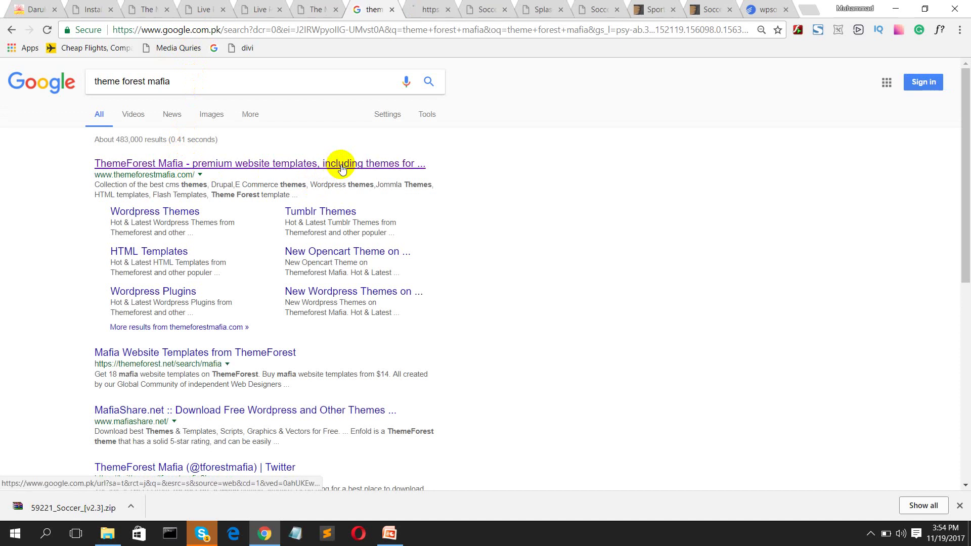
Step: Browse the ThemeForest Mafia site, then return to the Google results
{"action": "left_click", "coordinate": [427, 9]}
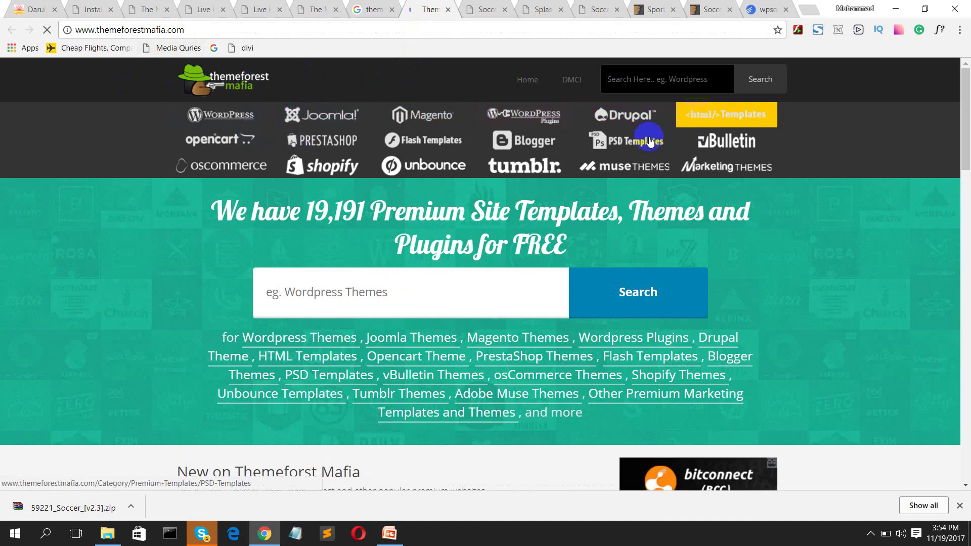
{"action": "left_click", "coordinate": [228, 169]}
{"action": "scroll", "coordinate": [342, 231], "scroll_direction": "down", "scroll_amount": 7}
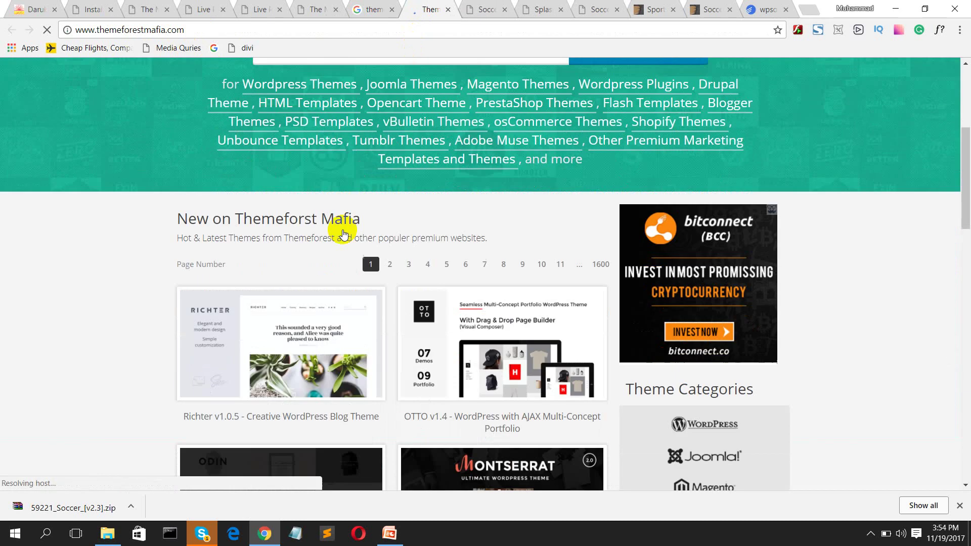
{"action": "scroll", "coordinate": [369, 247], "scroll_direction": "down", "scroll_amount": 2}
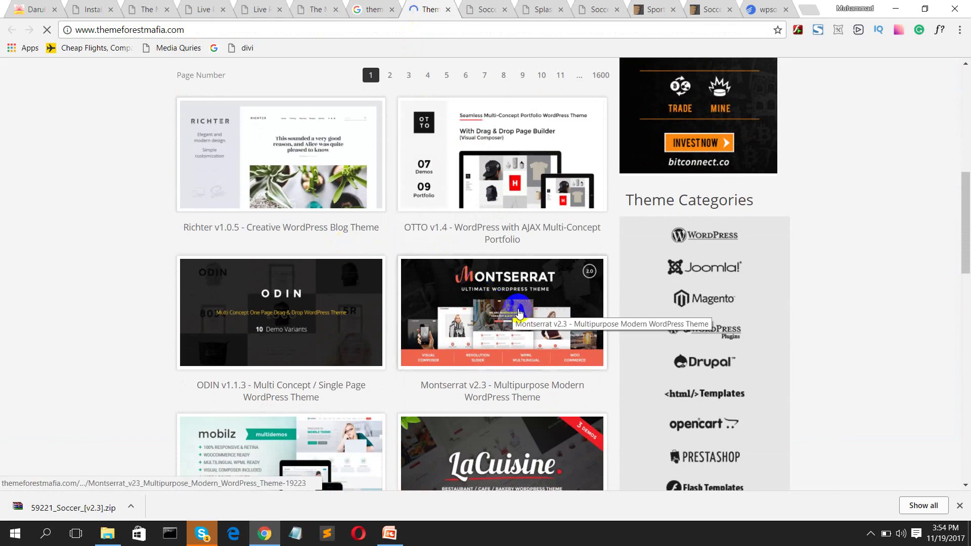
{"action": "scroll", "coordinate": [516, 309], "scroll_direction": "down", "scroll_amount": 2}
{"action": "scroll", "coordinate": [521, 313], "scroll_direction": "up", "scroll_amount": 11}
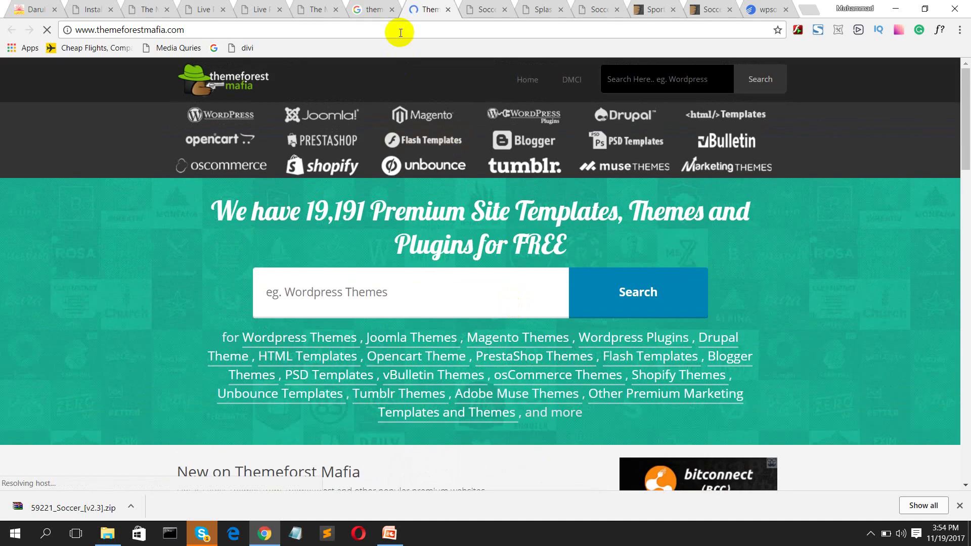
{"action": "left_click", "coordinate": [361, 9]}
{"action": "left_click", "coordinate": [280, 81]}
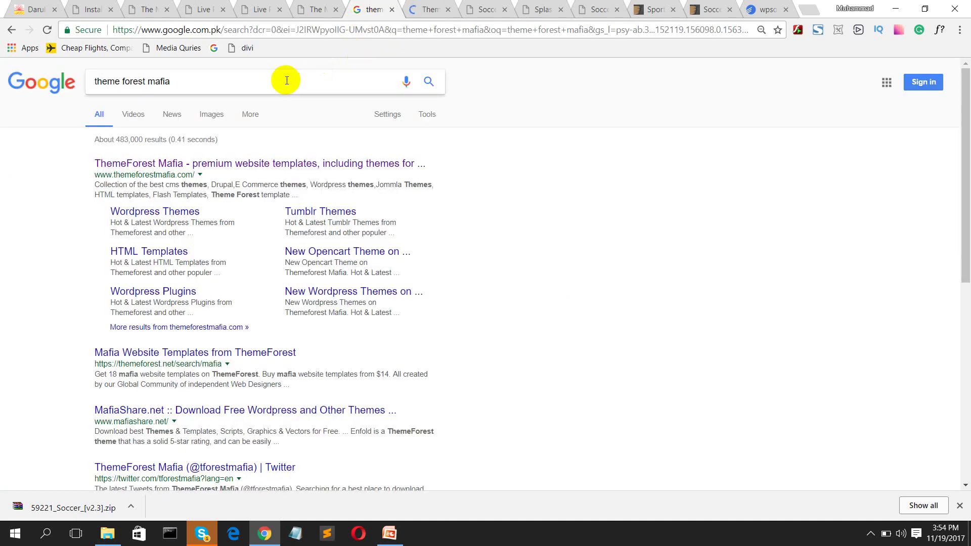
Step: Search Google for jojothemes and open the JOJOThemes result in a new tab
{"action": "key", "text": "ctrl+a"}
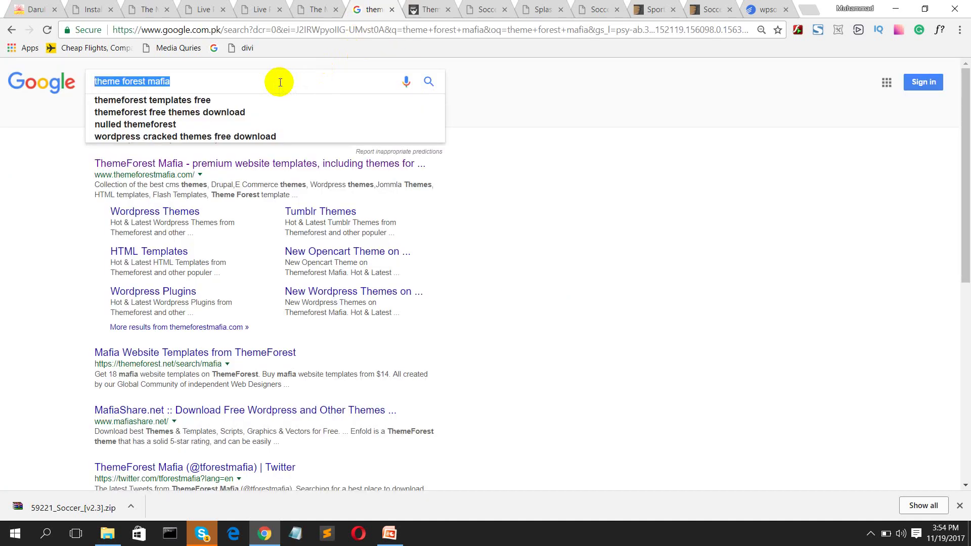
{"action": "type", "text": "jojo"}
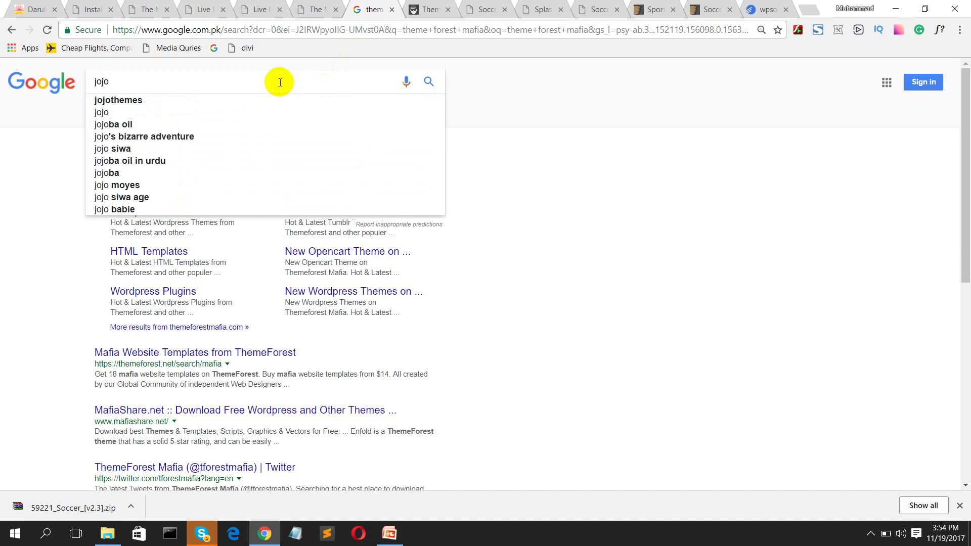
{"action": "key", "text": "Down"}
{"action": "key", "text": "Return"}
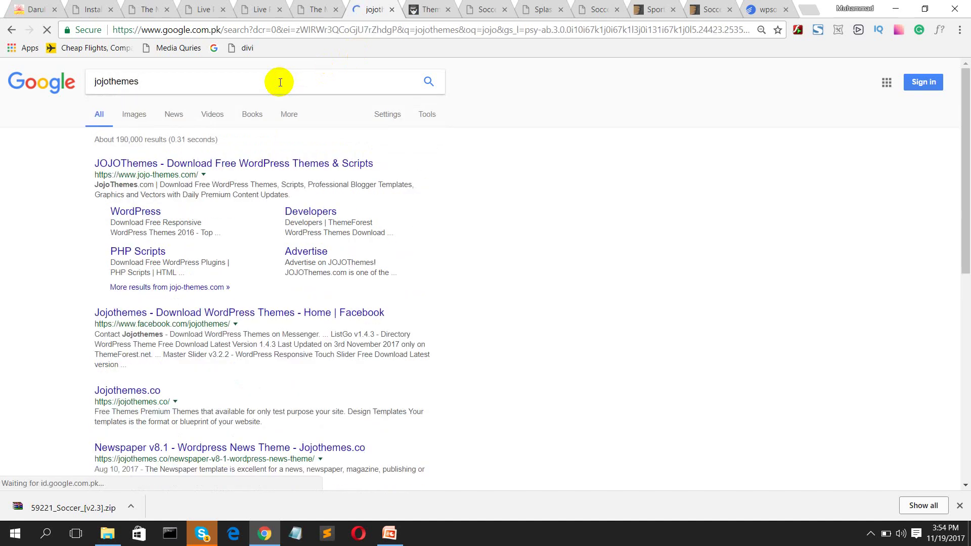
{"action": "middle_click", "coordinate": [209, 166]}
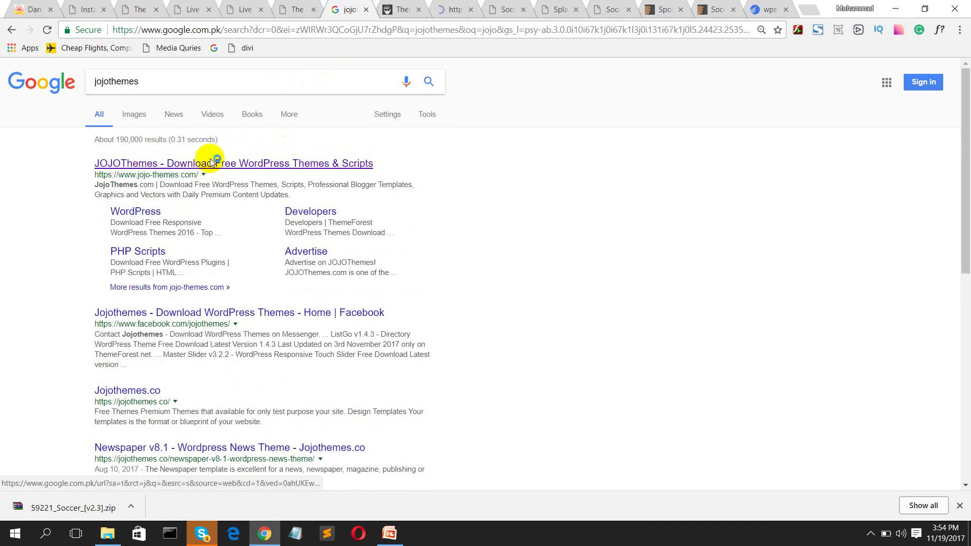
Step: Browse the WordPress themes category on the JOJOThemes site
{"action": "left_click", "coordinate": [453, 14]}
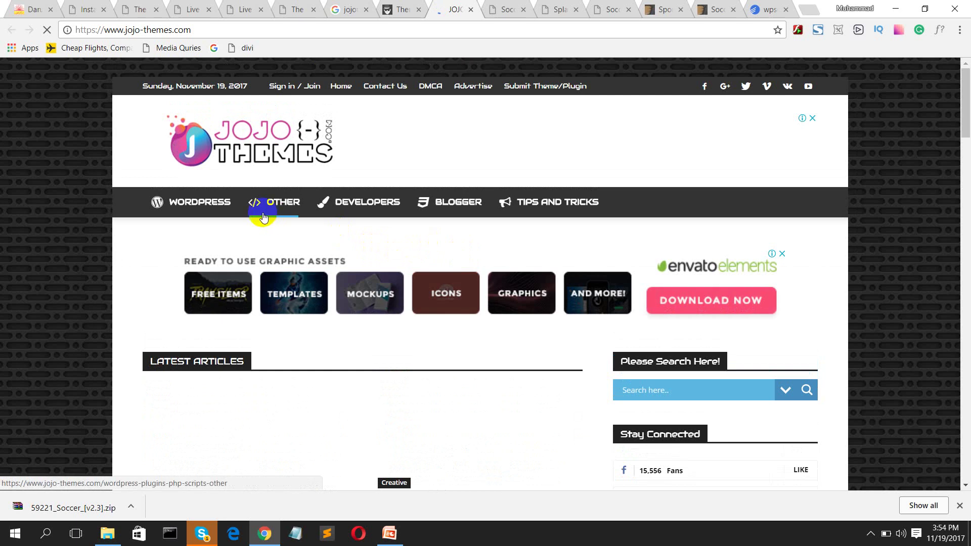
{"action": "left_click", "coordinate": [211, 204]}
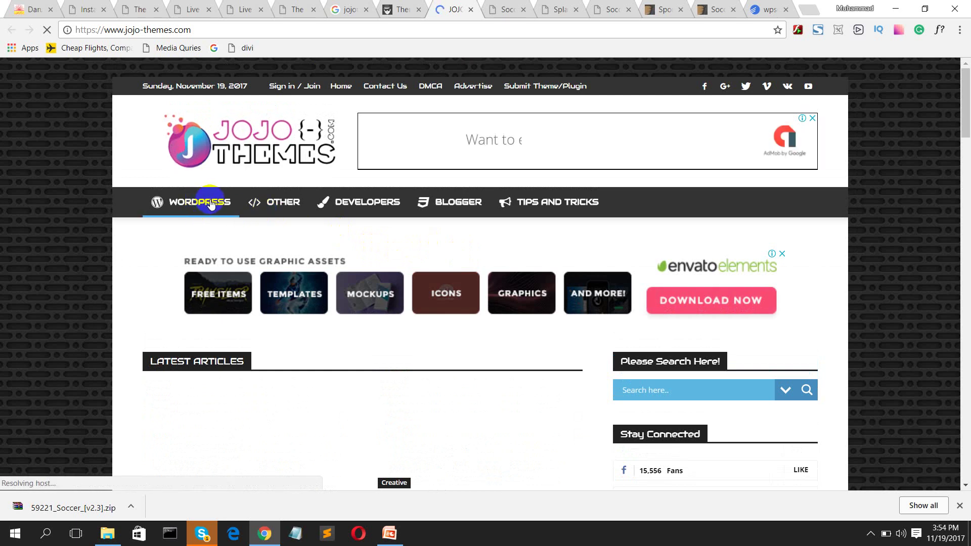
{"action": "scroll", "coordinate": [315, 281], "scroll_direction": "down", "scroll_amount": 15}
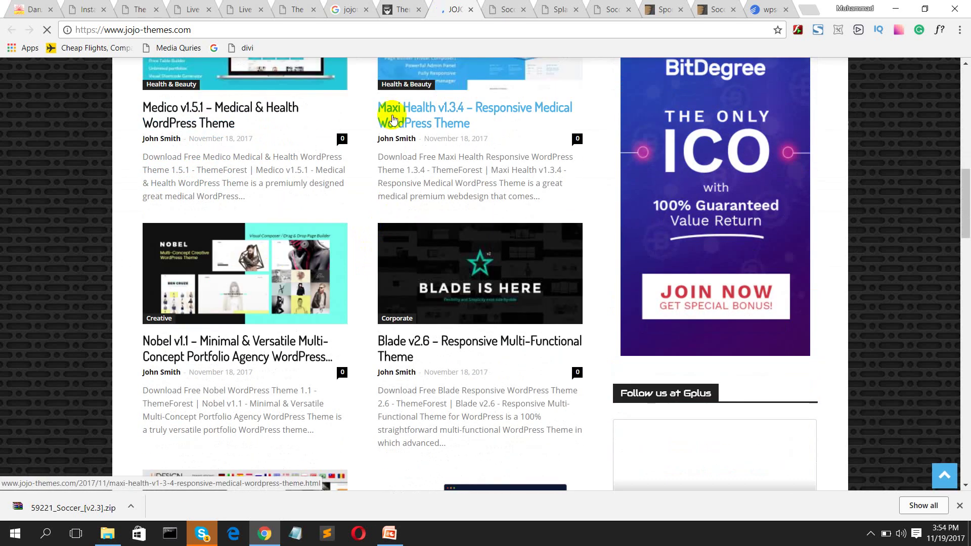
{"action": "scroll", "coordinate": [405, 202], "scroll_direction": "down", "scroll_amount": 17}
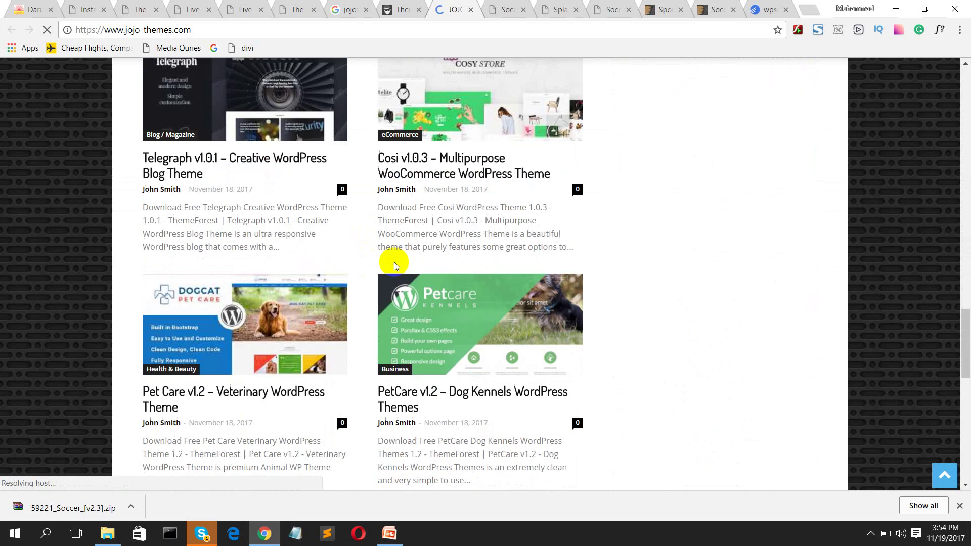
{"action": "scroll", "coordinate": [393, 262], "scroll_direction": "down", "scroll_amount": 1}
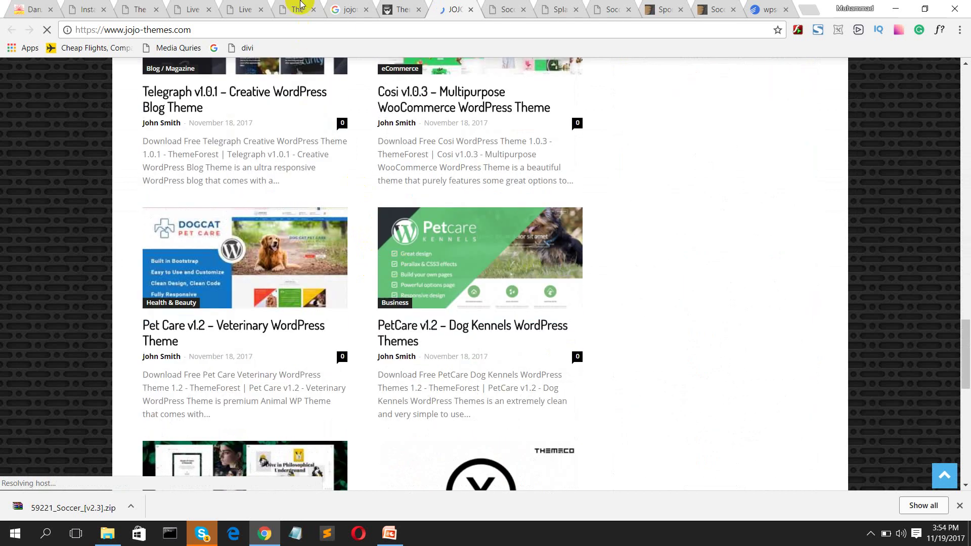
Step: Close the leftover theme download and demo tabs
{"action": "left_click", "coordinate": [470, 10]}
{"action": "left_click", "coordinate": [471, 10]}
{"action": "left_click", "coordinate": [471, 10]}
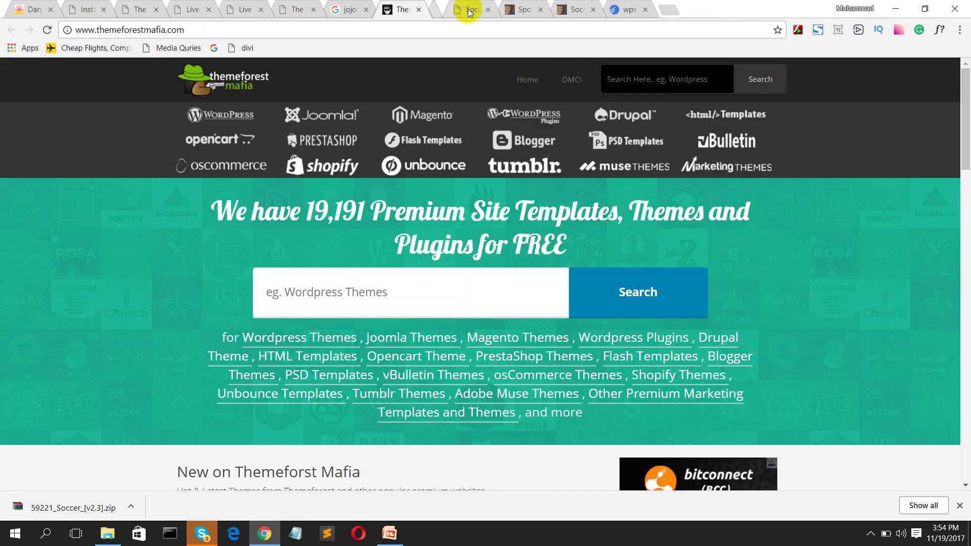
{"action": "left_click", "coordinate": [470, 10]}
{"action": "middle_click", "coordinate": [469, 11]}
{"action": "middle_click", "coordinate": [470, 10]}
{"action": "middle_click", "coordinate": [466, 9]}
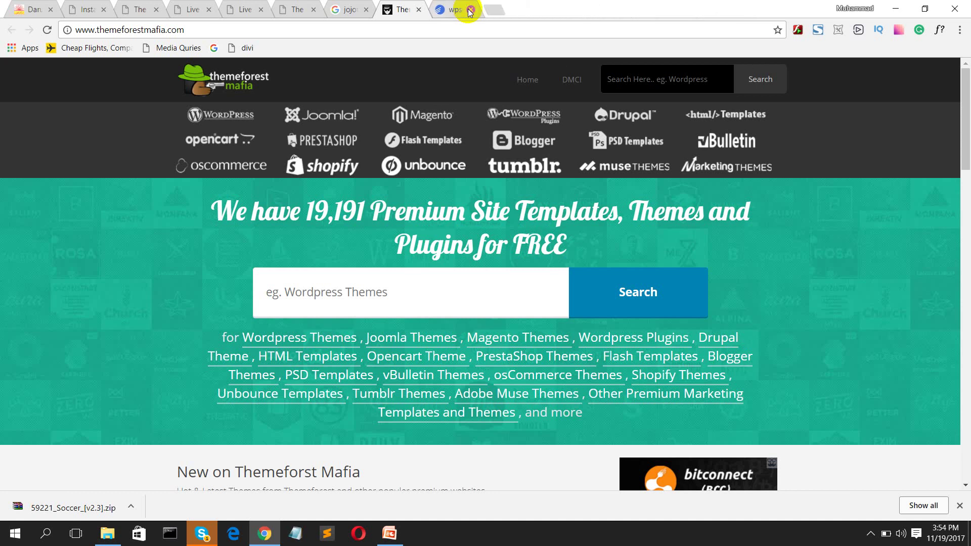
{"action": "left_click", "coordinate": [397, 8]}
Step: Exit the Magazine theme customizer preview and go to Appearance > Themes > Add New
{"action": "left_click", "coordinate": [300, 9]}
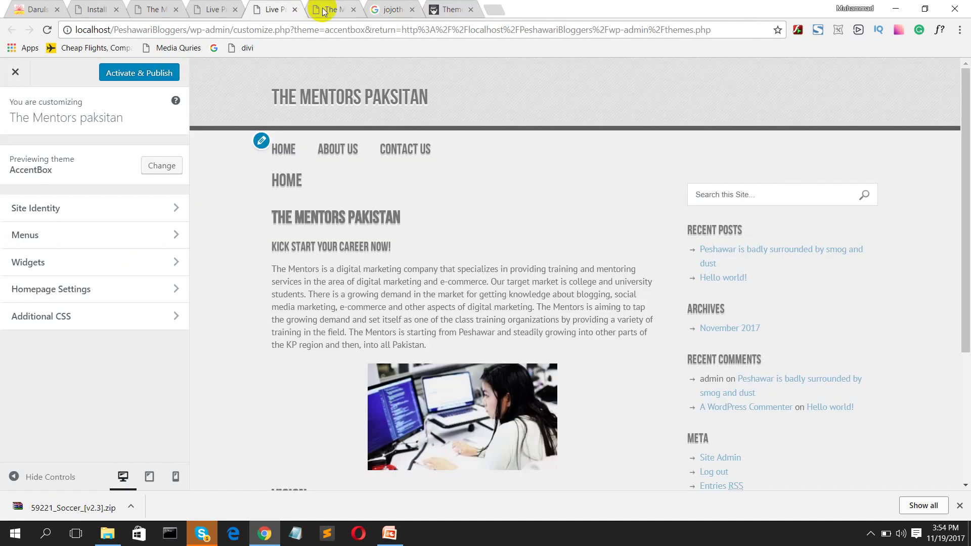
{"action": "left_click", "coordinate": [325, 11]}
{"action": "left_click", "coordinate": [212, 9]}
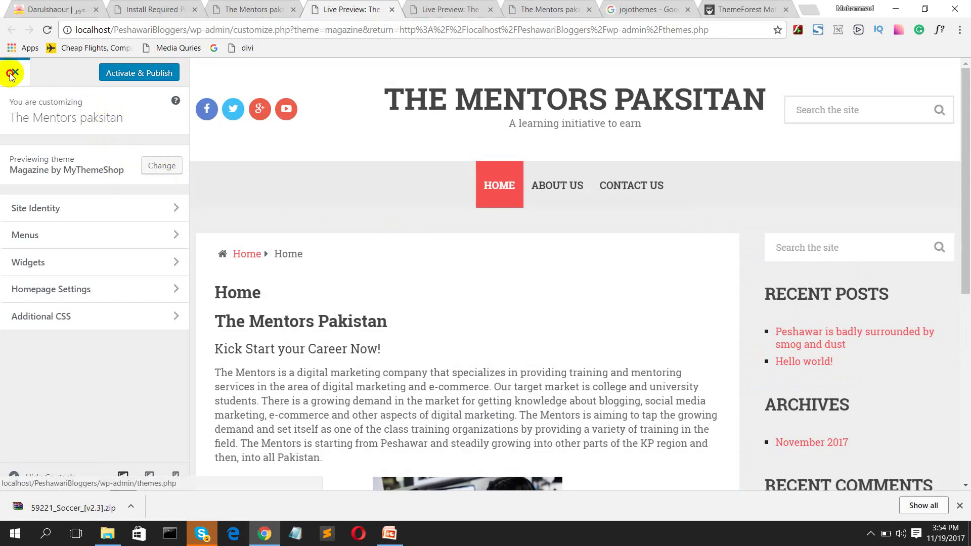
{"action": "left_click", "coordinate": [12, 75]}
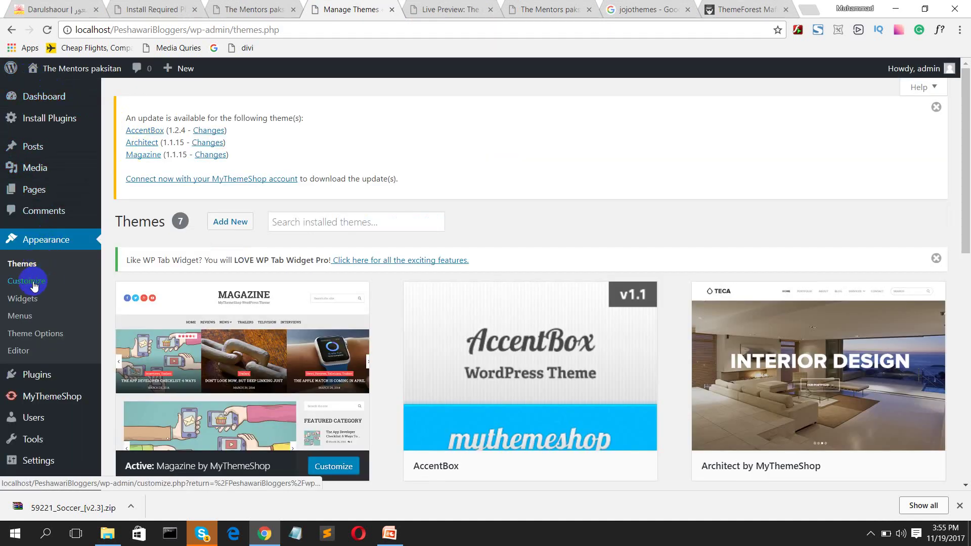
{"action": "left_click", "coordinate": [29, 268]}
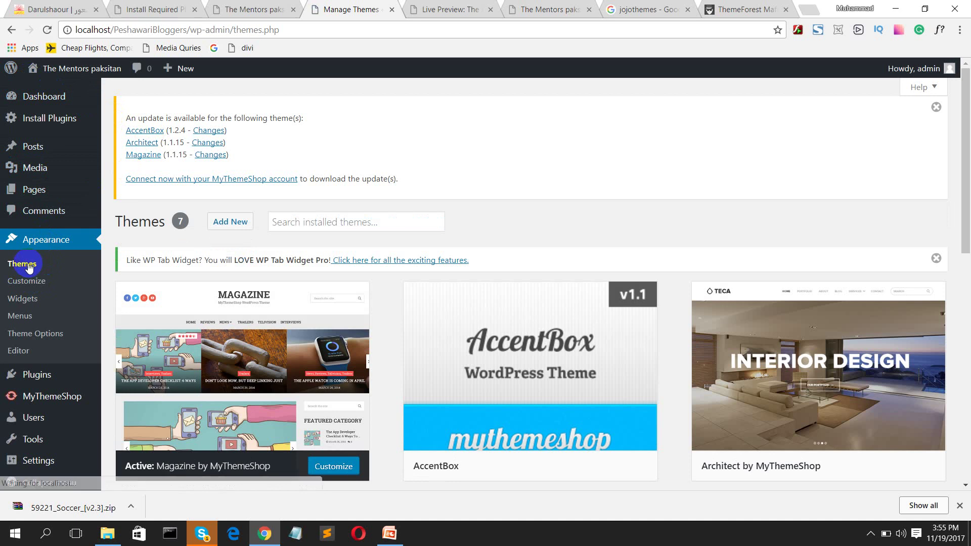
{"action": "left_click", "coordinate": [216, 226]}
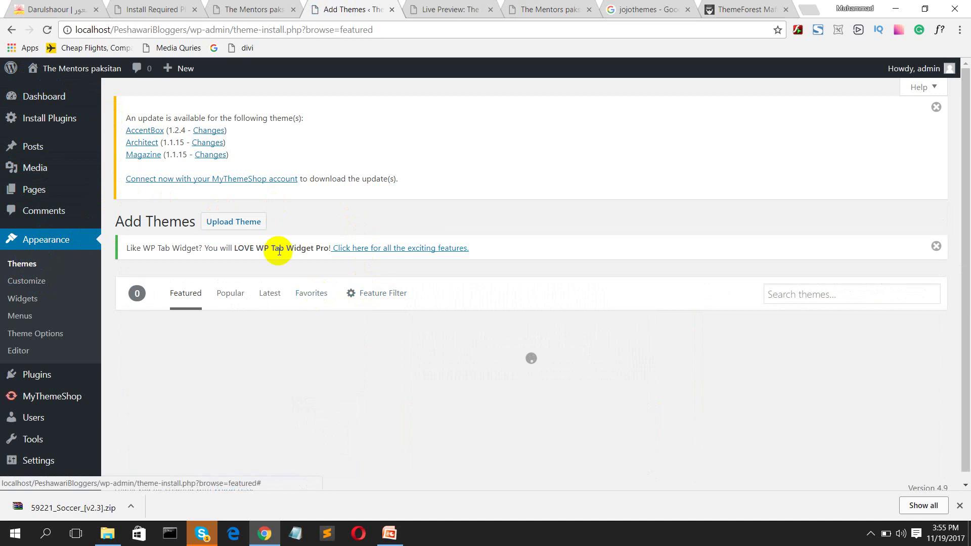
Step: Upload and install 59221_Soccer_[v2.3].zip from E:\THE MENTORS PAKISTAN TRAINING\wordpress class
{"action": "left_click", "coordinate": [240, 228]}
{"action": "left_click", "coordinate": [440, 371]}
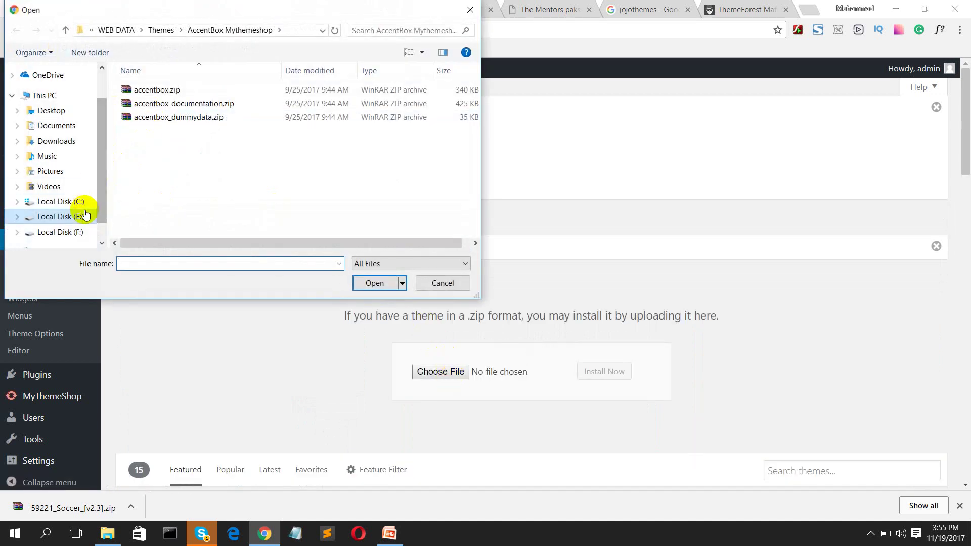
{"action": "left_click", "coordinate": [76, 215]}
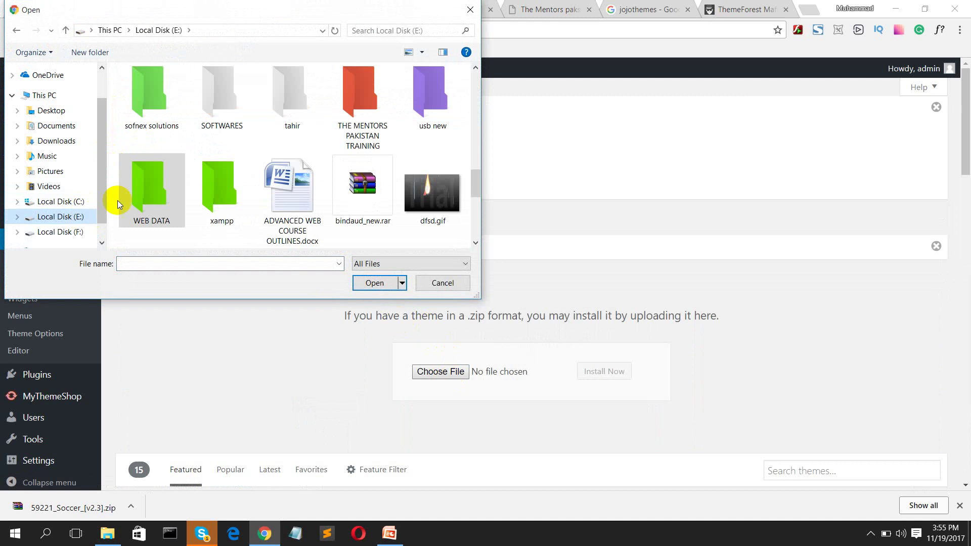
{"action": "double_click", "coordinate": [354, 108]}
{"action": "scroll", "coordinate": [397, 165], "scroll_direction": "down", "scroll_amount": 3}
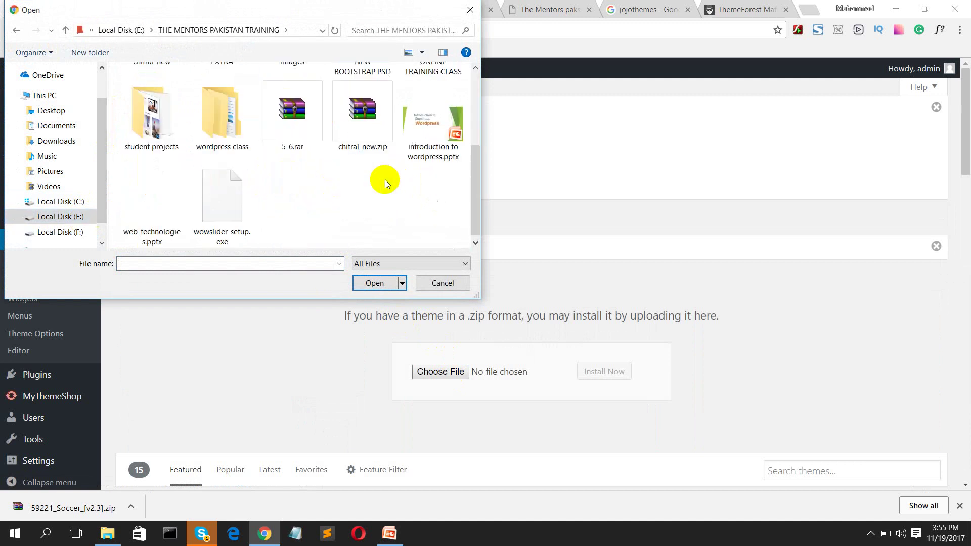
{"action": "double_click", "coordinate": [225, 124]}
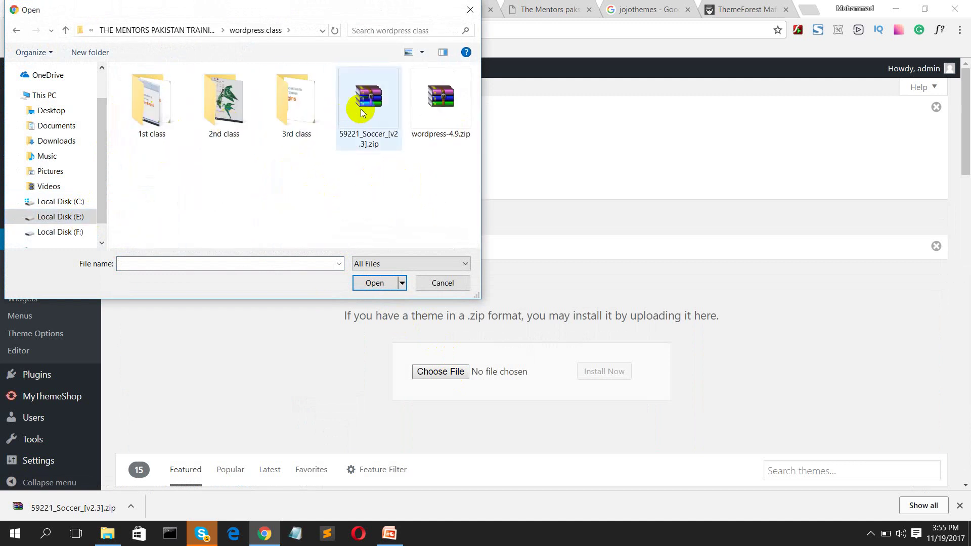
{"action": "double_click", "coordinate": [371, 105]}
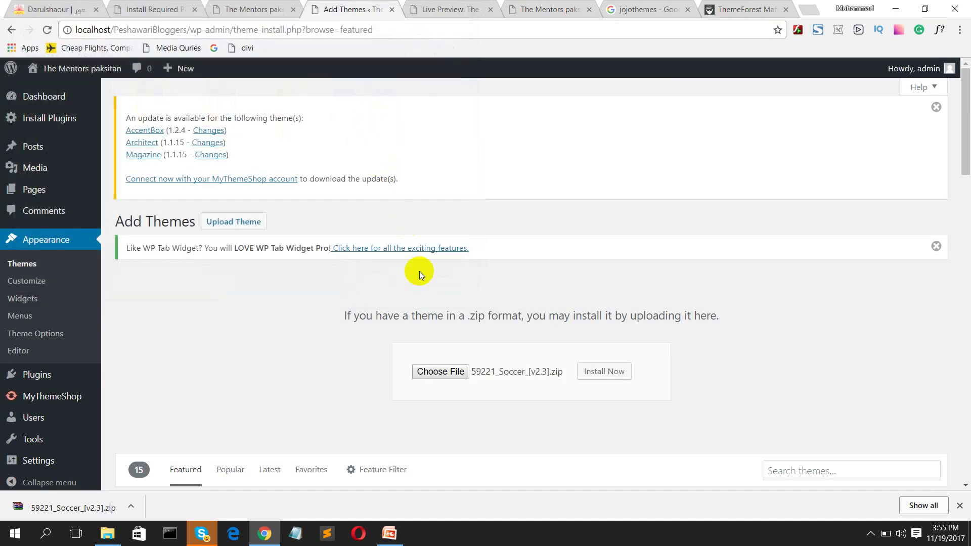
{"action": "left_click", "coordinate": [602, 371]}
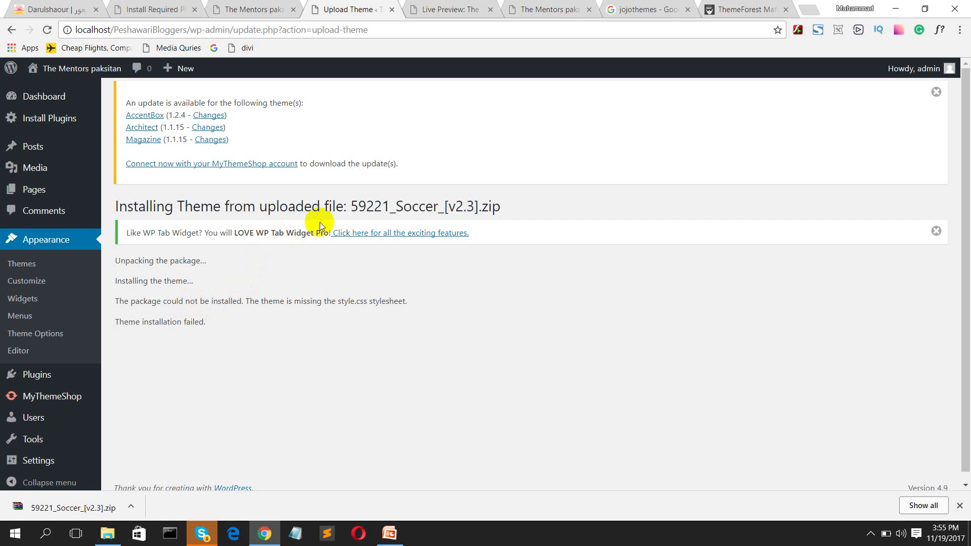
{"action": "scroll", "coordinate": [316, 222], "scroll_direction": "down", "scroll_amount": 1}
{"action": "scroll", "coordinate": [329, 212], "scroll_direction": "up", "scroll_amount": 1}
Step: Open and scroll the WP Tab Widget Pro promotion page
{"action": "left_click", "coordinate": [387, 233]}
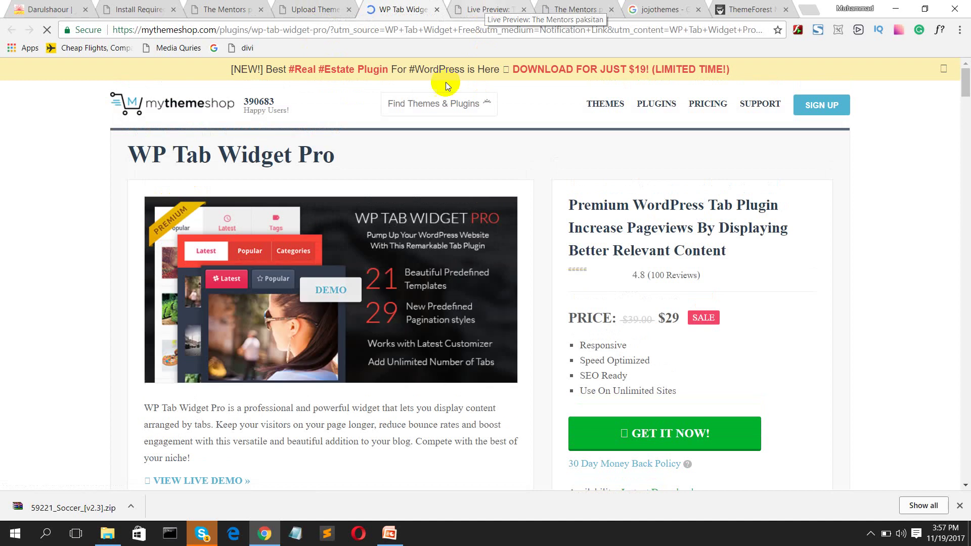
{"action": "scroll", "coordinate": [411, 217], "scroll_direction": "down", "scroll_amount": 1}
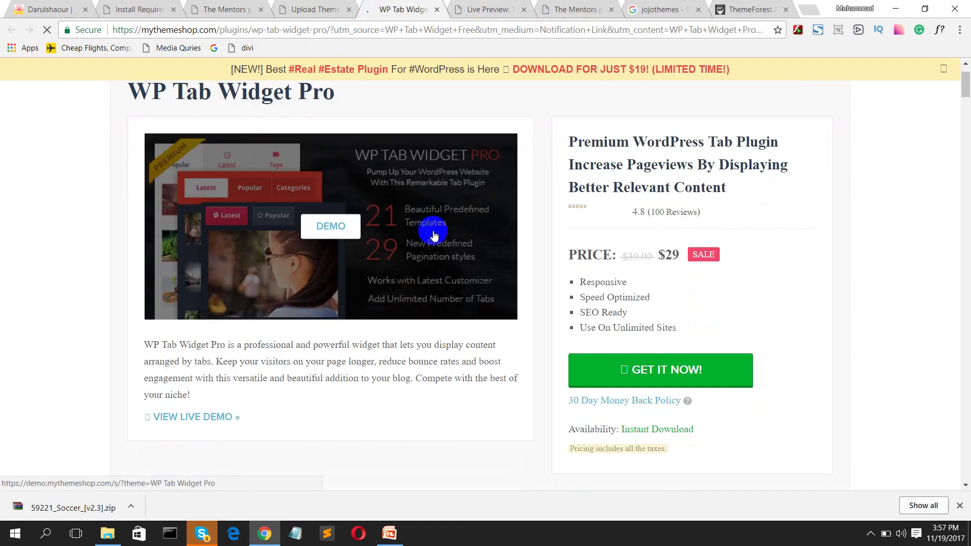
{"action": "scroll", "coordinate": [442, 237], "scroll_direction": "up", "scroll_amount": 1}
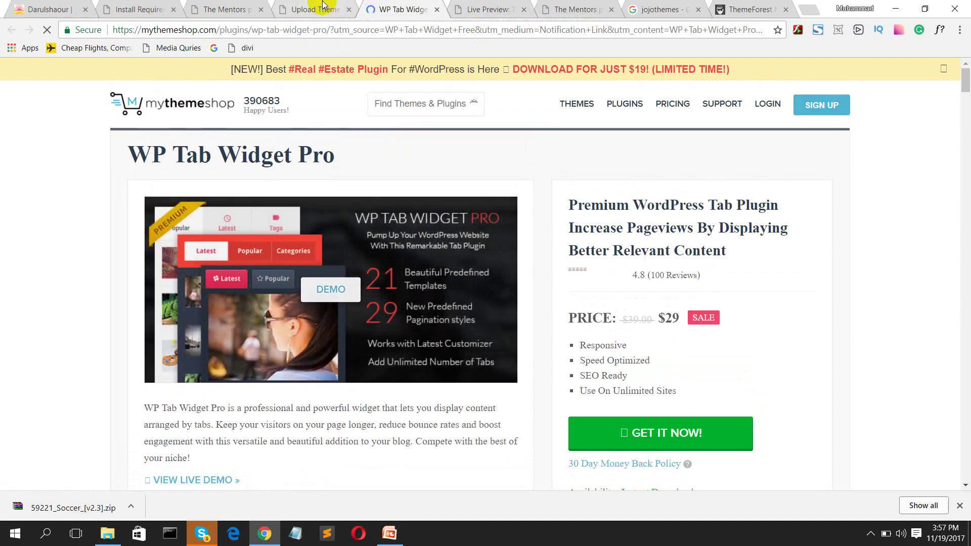
Step: Back on the failed upload tab, view the installed themes list
{"action": "left_click", "coordinate": [317, 9]}
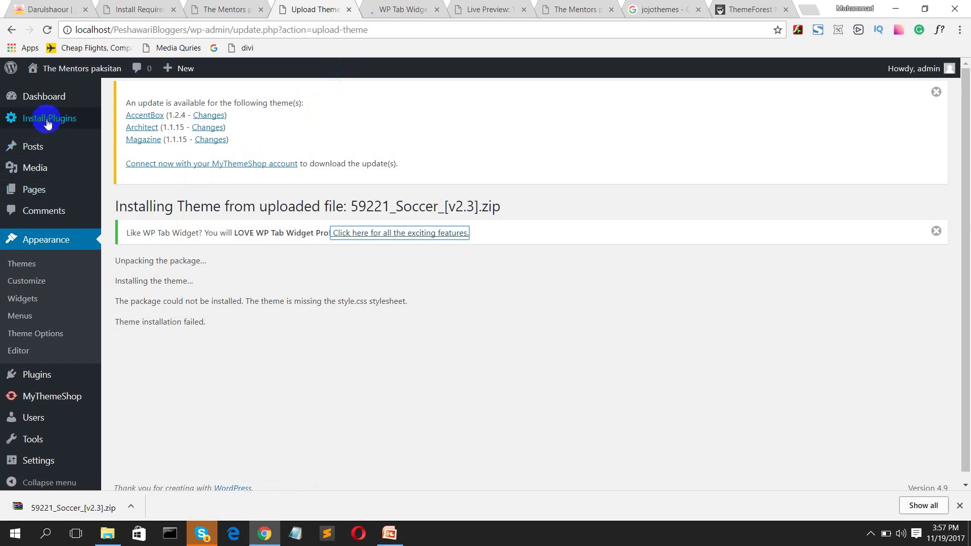
{"action": "left_click", "coordinate": [32, 263]}
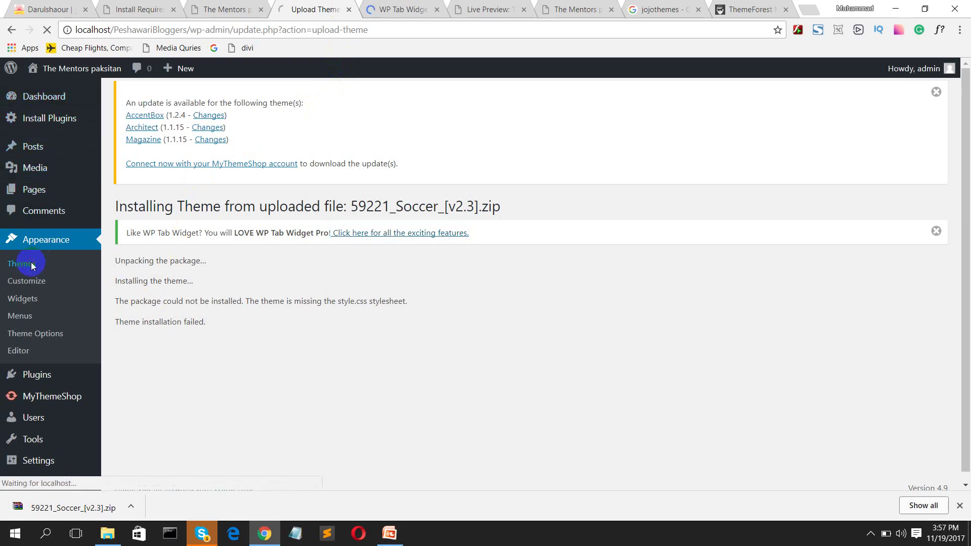
{"action": "scroll", "coordinate": [494, 381], "scroll_direction": "down", "scroll_amount": 5}
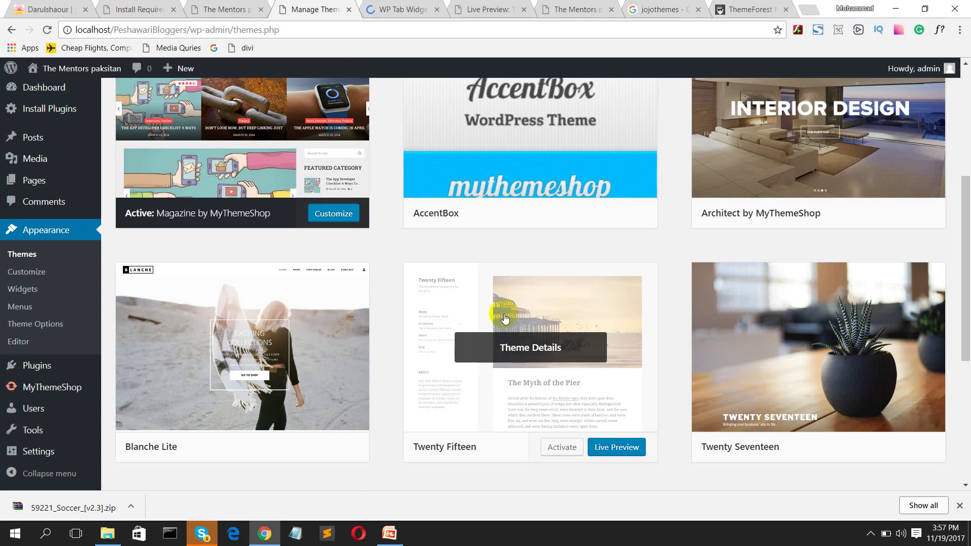
{"action": "scroll", "coordinate": [372, 86], "scroll_direction": "up", "scroll_amount": 5}
Step: Return through the tabs and history to the Soccer theme search results
{"action": "left_click", "coordinate": [582, 9]}
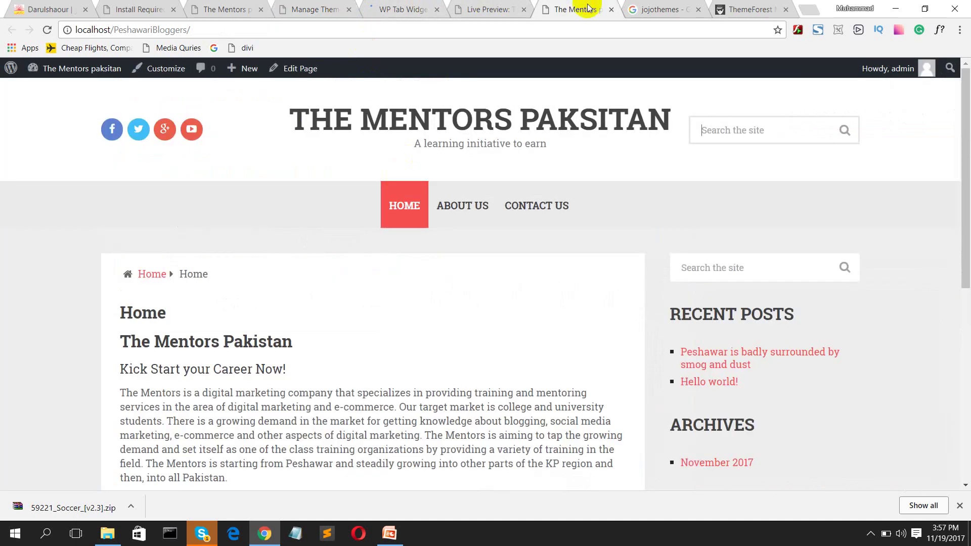
{"action": "left_click", "coordinate": [645, 10]}
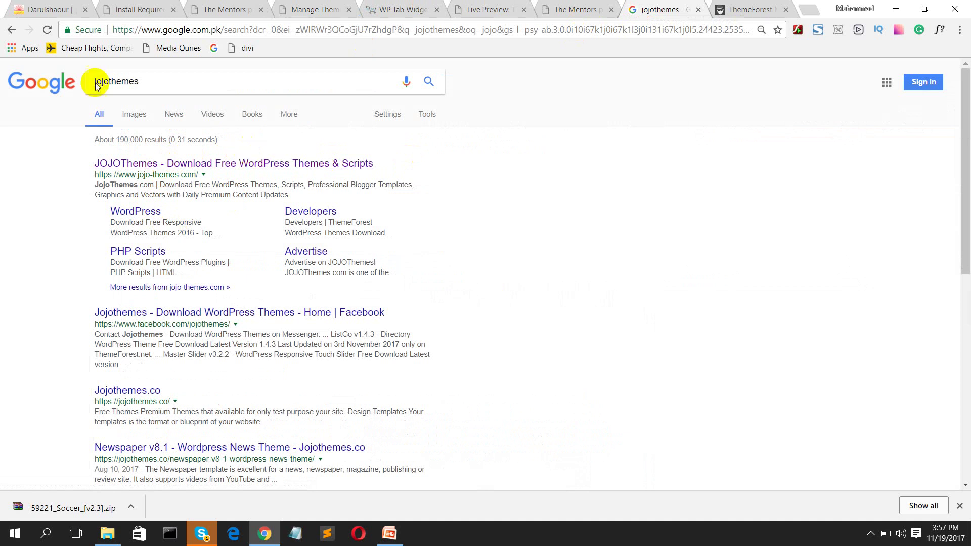
{"action": "left_click", "coordinate": [11, 30]}
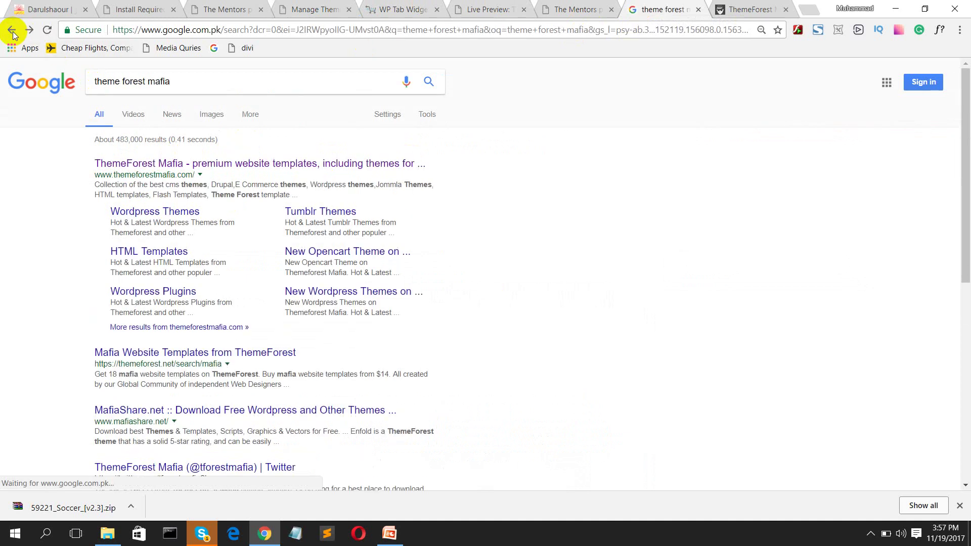
{"action": "left_click", "coordinate": [11, 29]}
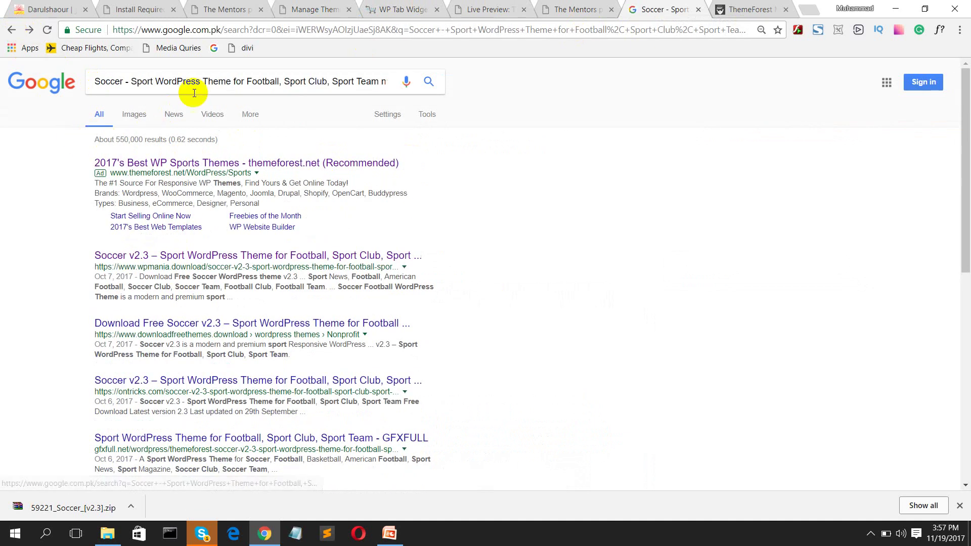
Step: Edit the Soccer theme query to end in '.zip' and rerun the search
{"action": "left_click", "coordinate": [386, 80]}
{"action": "type", "text": "ulled"}
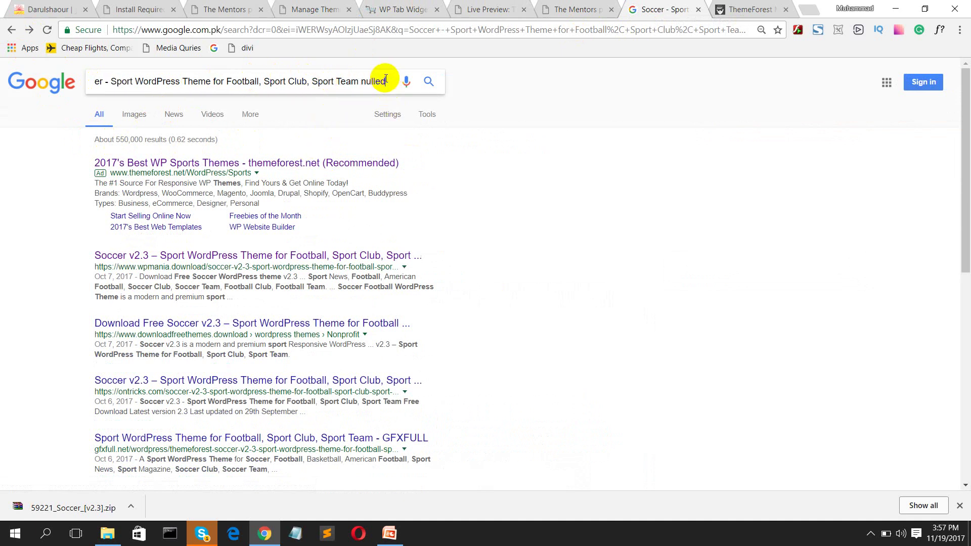
{"action": "key", "text": "BackSpace"}
{"action": "key", "text": "BackSpace"}
{"action": "key", "text": "BackSpace"}
{"action": "key", "text": "BackSpace"}
{"action": "key", "text": "BackSpace"}
{"action": "key", "text": "BackSpace"}
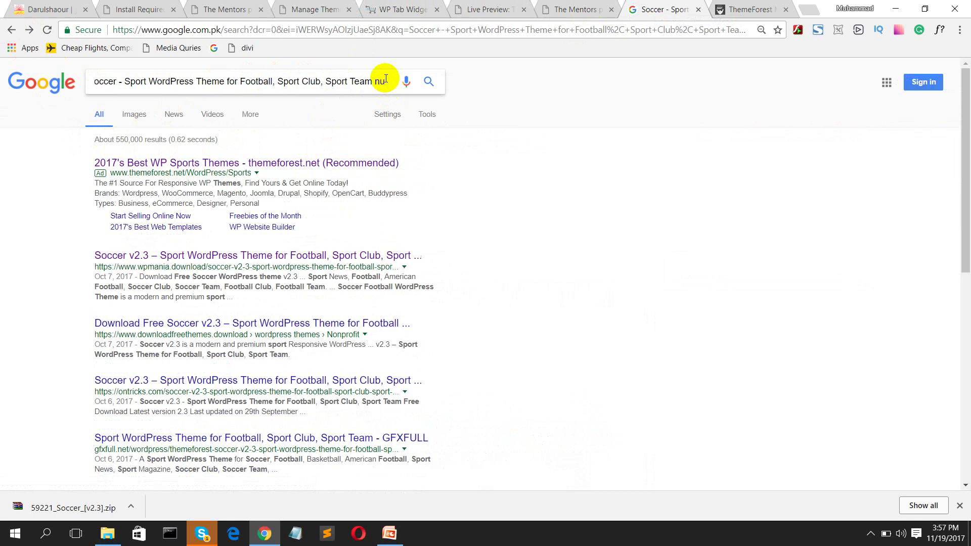
{"action": "type", "text": ".zo"}
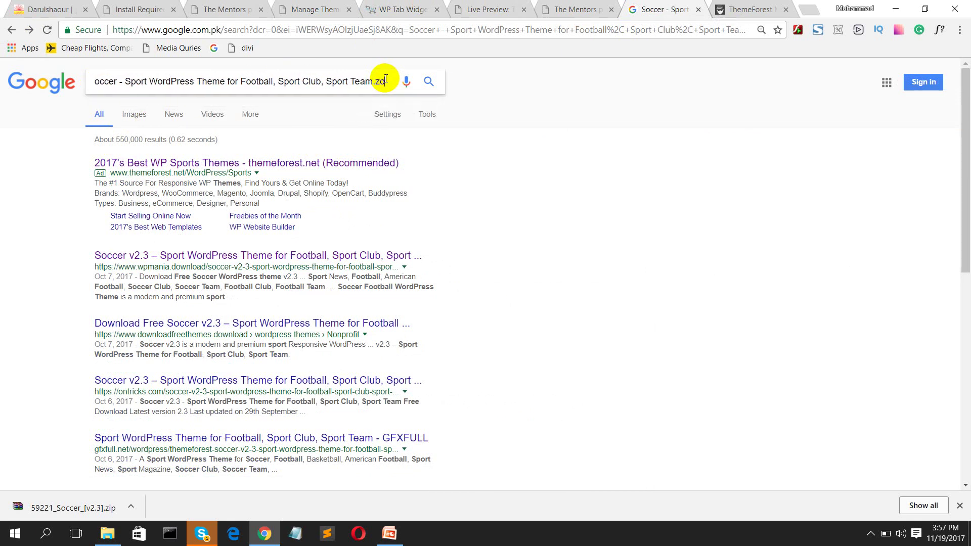
{"action": "key", "text": "BackSpace"}
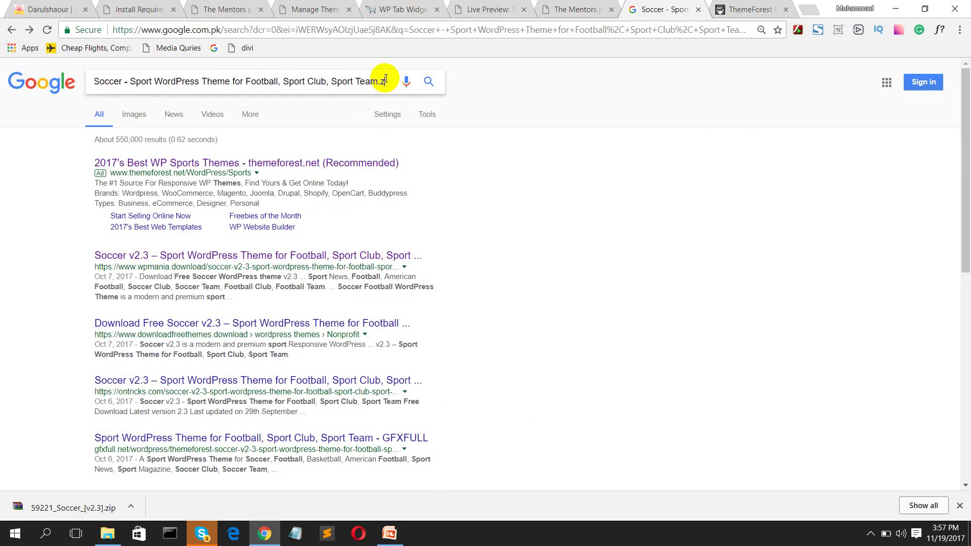
{"action": "type", "text": "ip"}
{"action": "key", "text": "Return"}
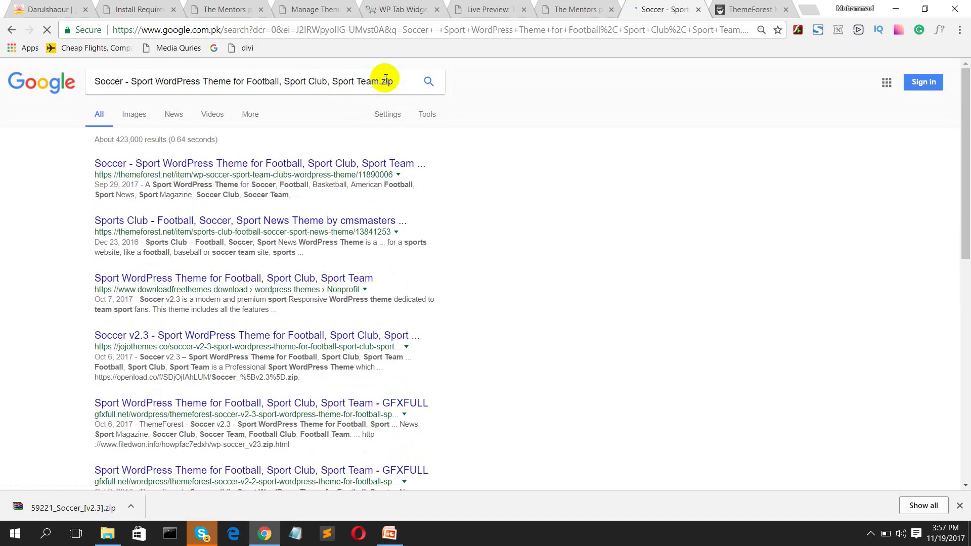
Step: Open the jojothemes Soccer v2.3 result in a new tab and close the ThemeForest listing
{"action": "left_click", "coordinate": [226, 164], "text": "ctrl"}
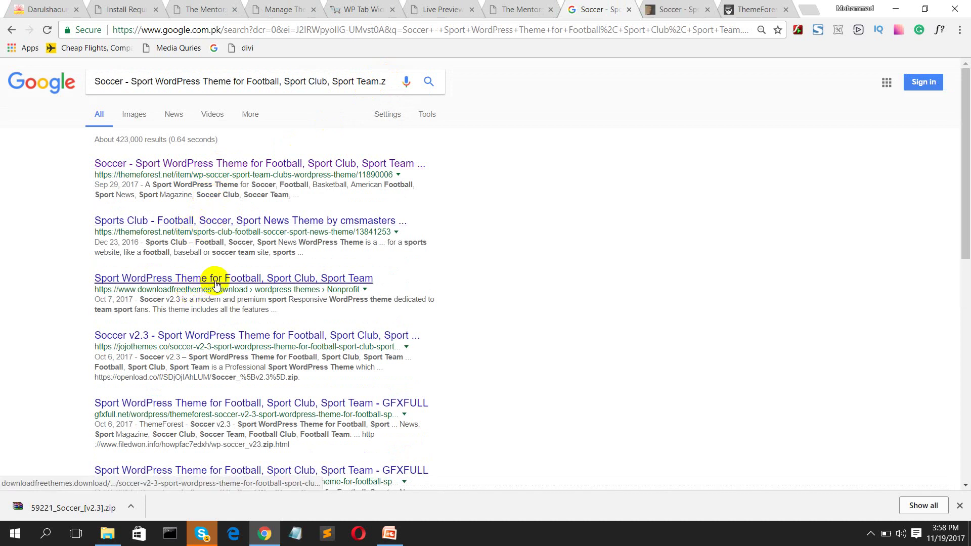
{"action": "middle_click", "coordinate": [225, 336]}
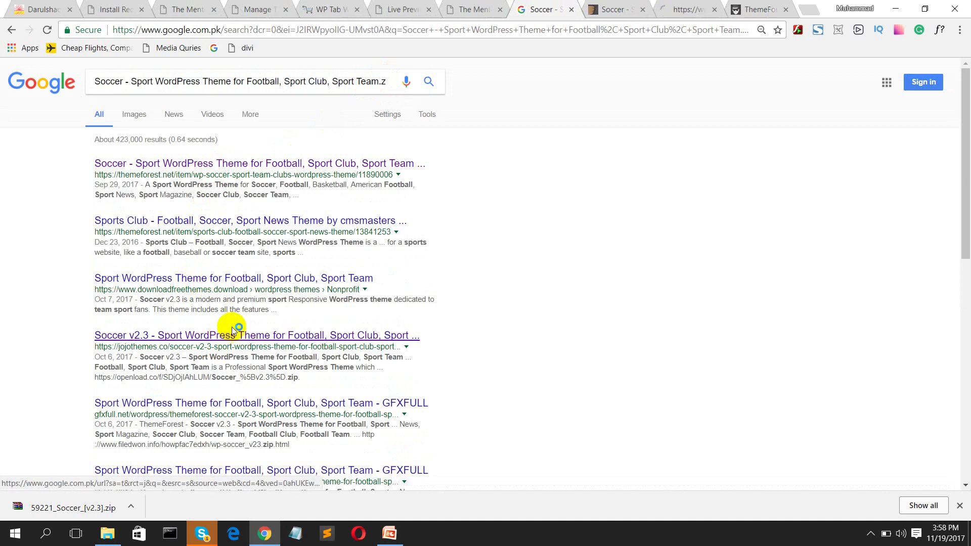
{"action": "left_click", "coordinate": [623, 9]}
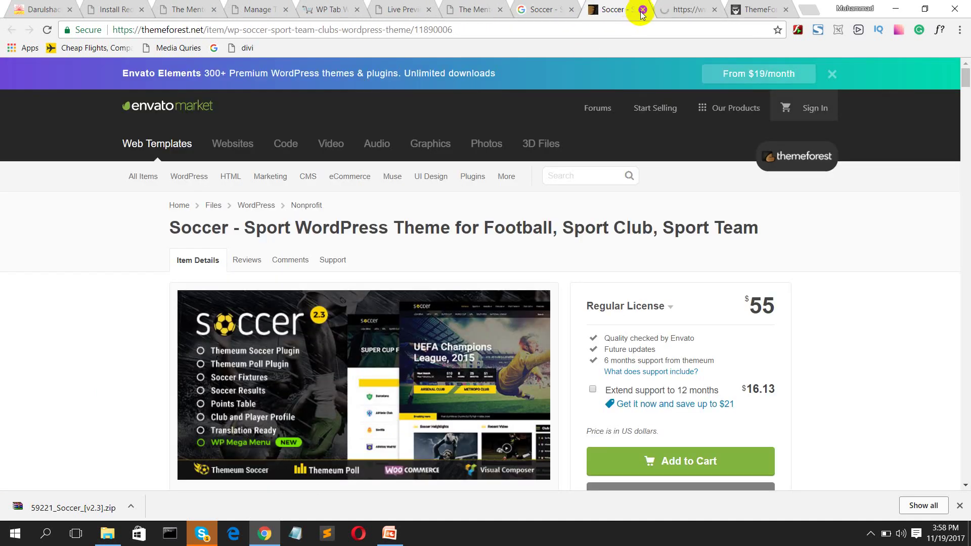
{"action": "left_click", "coordinate": [641, 9]}
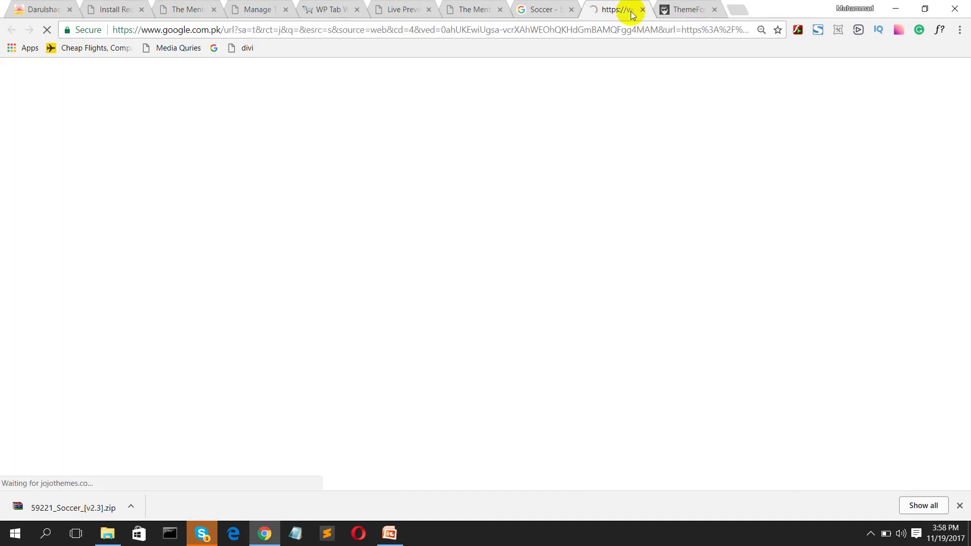
{"action": "left_click", "coordinate": [548, 10]}
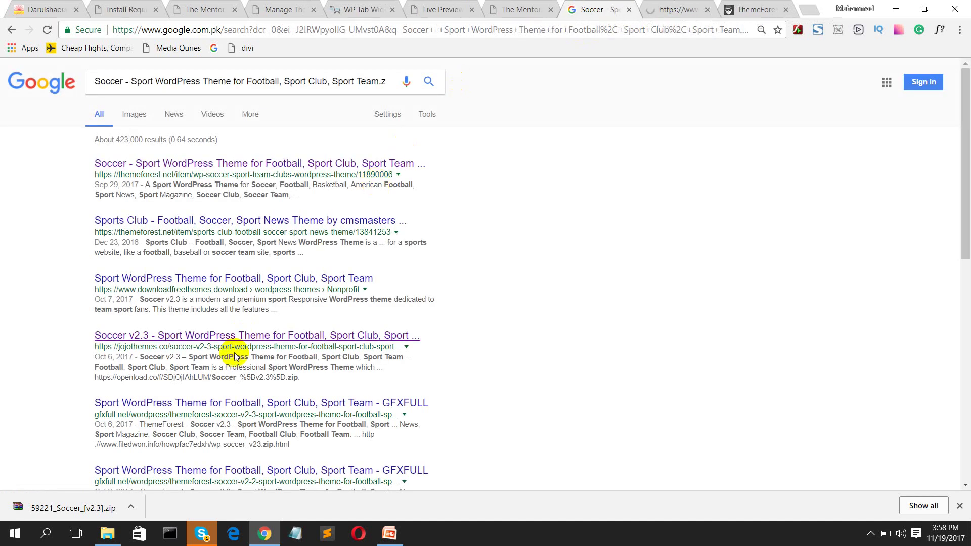
Step: Open one more Soccer theme download result in a background tab
{"action": "scroll", "coordinate": [236, 386], "scroll_direction": "down", "scroll_amount": 3}
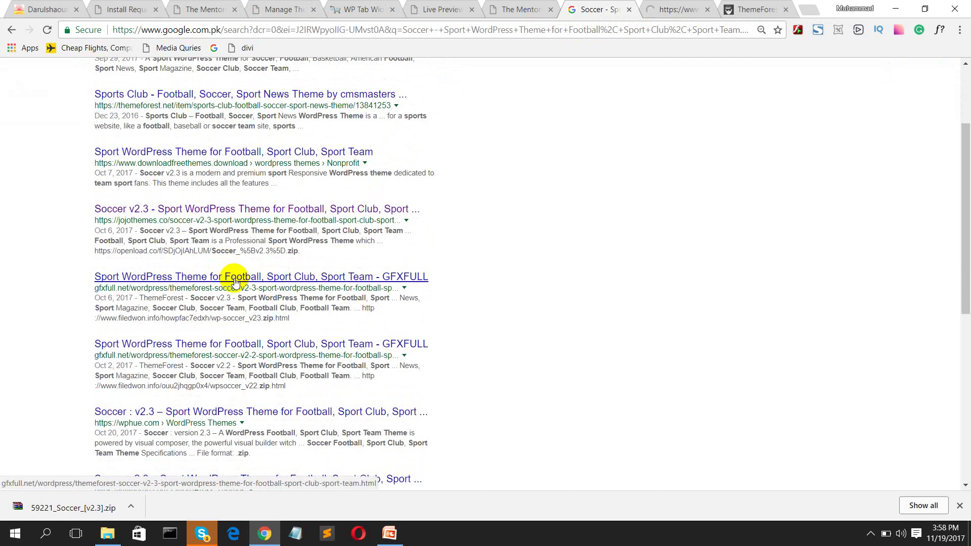
{"action": "left_click", "coordinate": [233, 278], "text": "ctrl"}
{"action": "scroll", "coordinate": [236, 280], "scroll_direction": "down", "scroll_amount": 2}
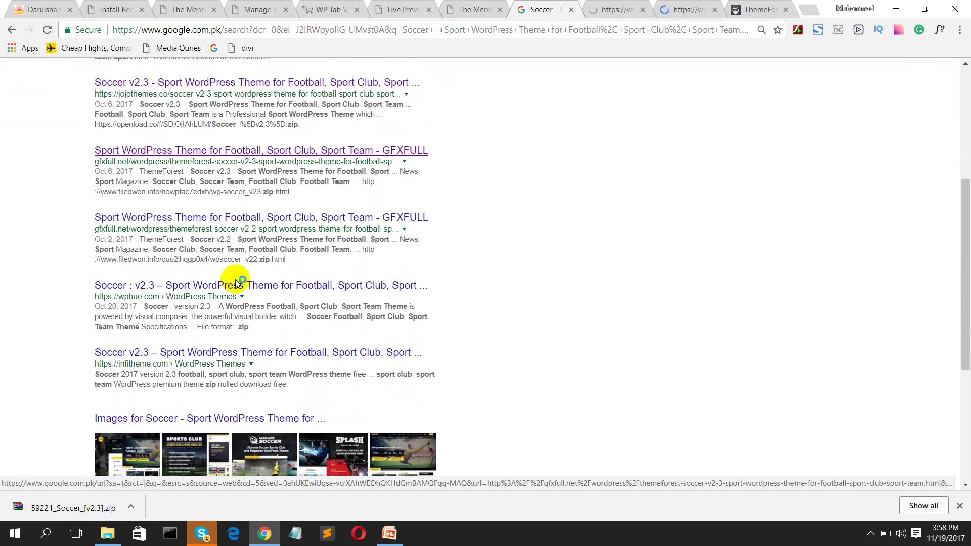
{"action": "scroll", "coordinate": [235, 281], "scroll_direction": "down", "scroll_amount": 5}
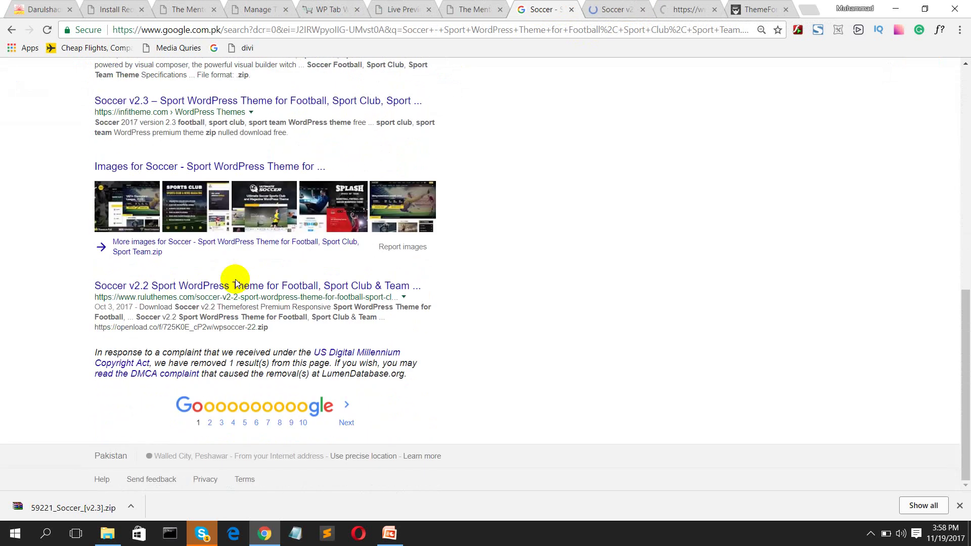
{"action": "scroll", "coordinate": [223, 223], "scroll_direction": "up", "scroll_amount": 10}
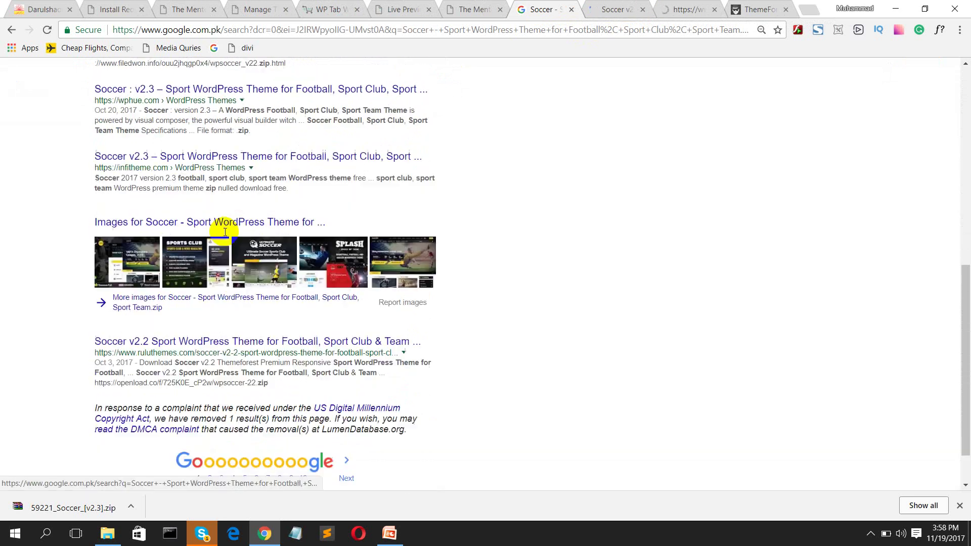
{"action": "triple_click", "coordinate": [333, 81]}
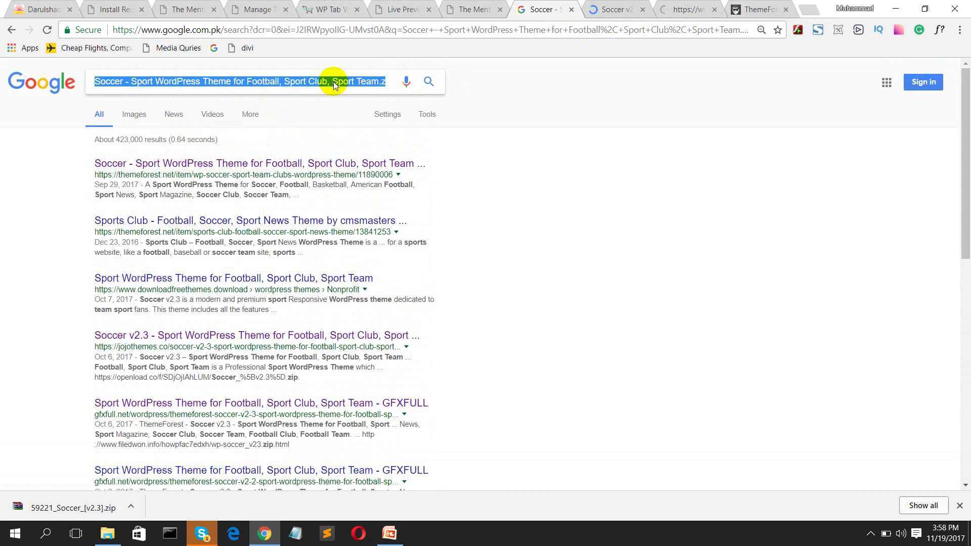
Step: Search Google for 'wpyaka'
{"action": "type", "text": "wpa"}
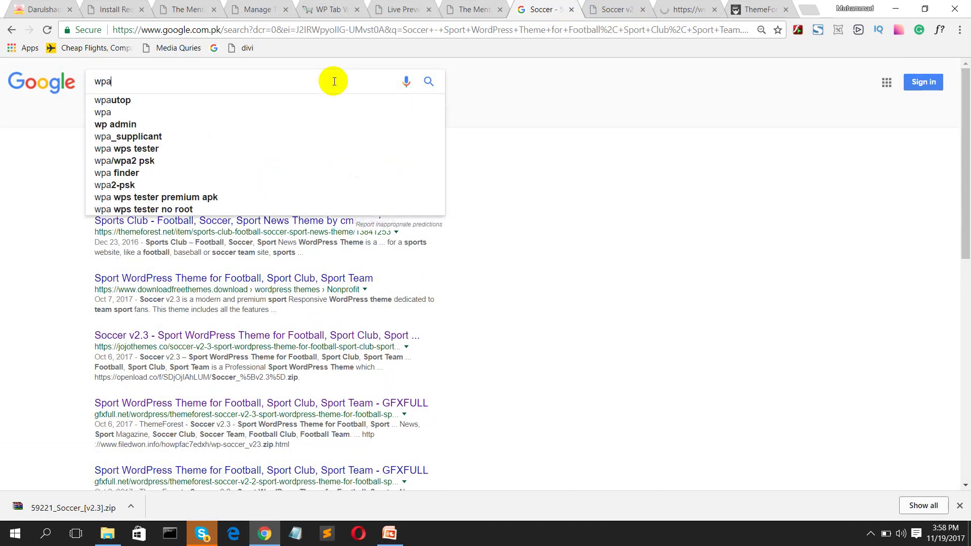
{"action": "key", "text": "BackSpace"}
{"action": "type", "text": "y"}
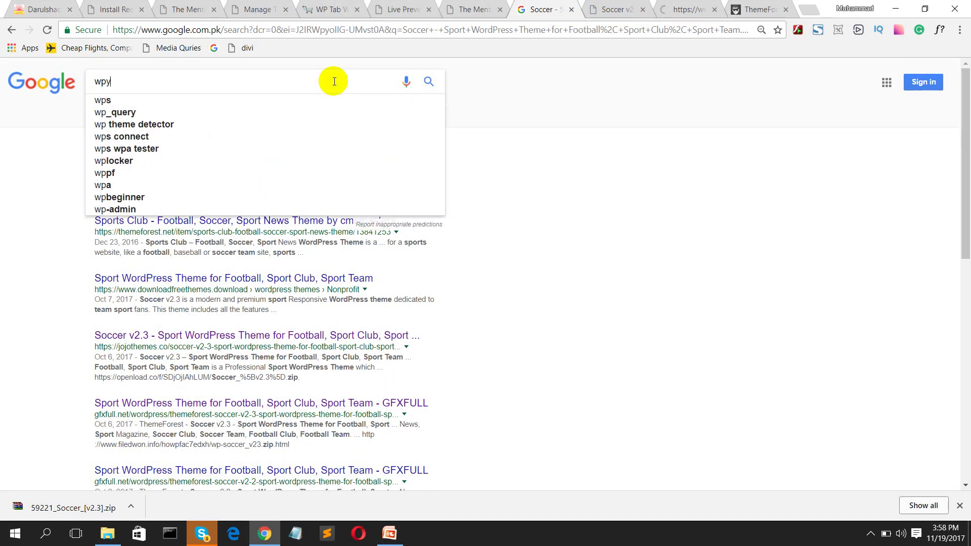
{"action": "type", "text": "aka"}
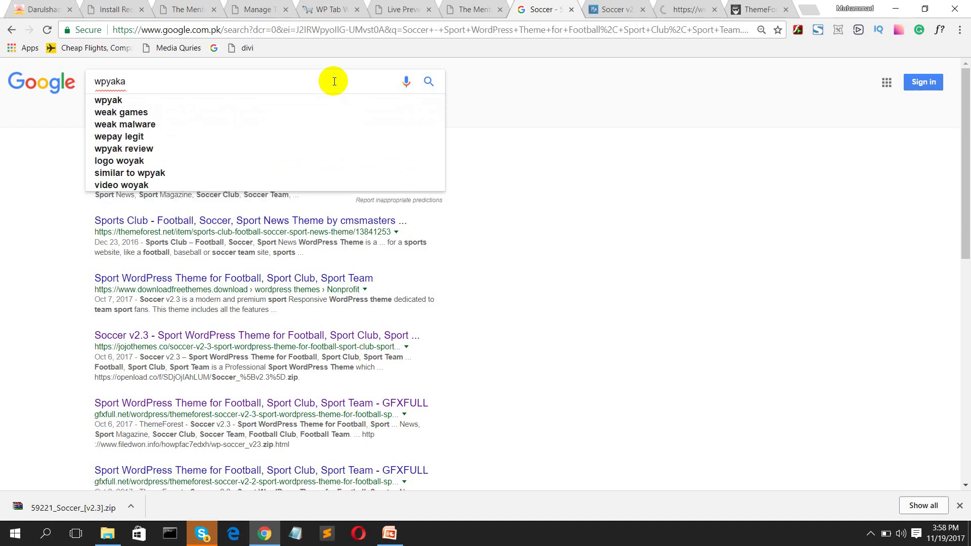
{"action": "key", "text": "BackSpace"}
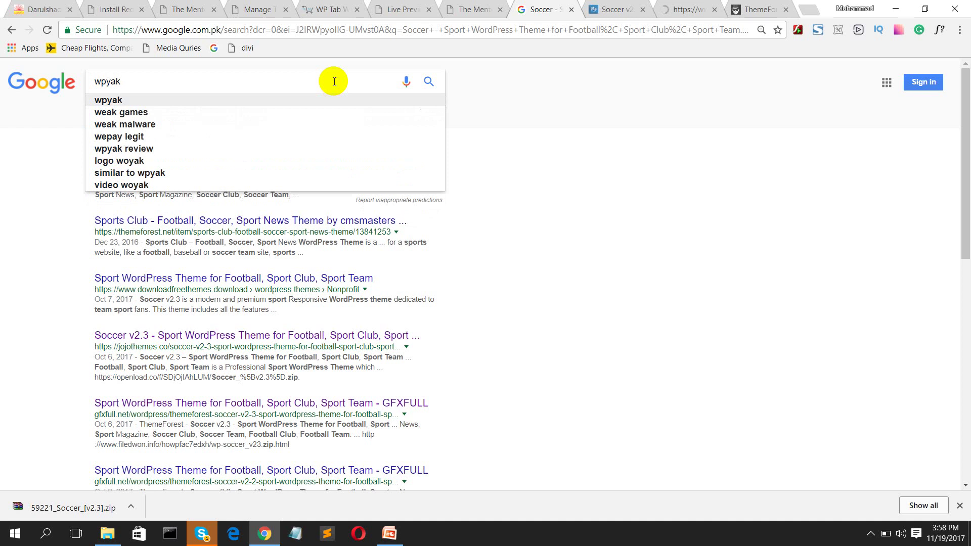
{"action": "key", "text": "Up"}
{"action": "key", "text": "Return"}
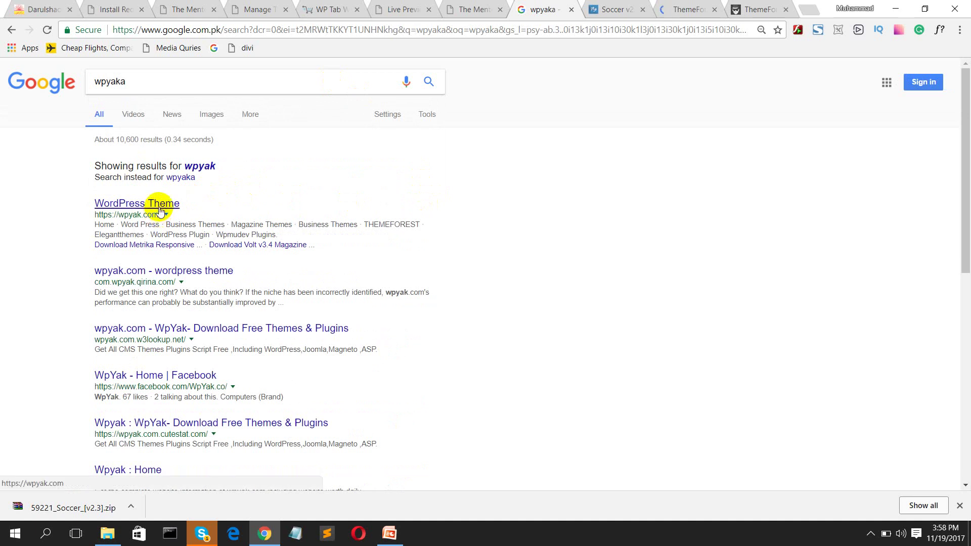
Step: Open the wpyak.com and Wpyak Home results in background tabs
{"action": "middle_click", "coordinate": [160, 210]}
{"action": "scroll", "coordinate": [274, 245], "scroll_direction": "down", "scroll_amount": 5}
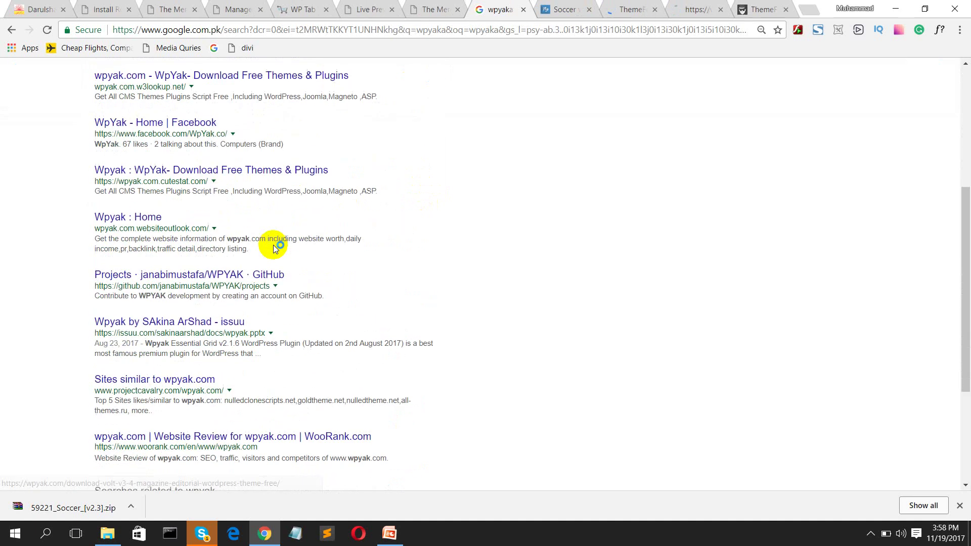
{"action": "middle_click", "coordinate": [126, 221]}
{"action": "left_click", "coordinate": [523, 10]}
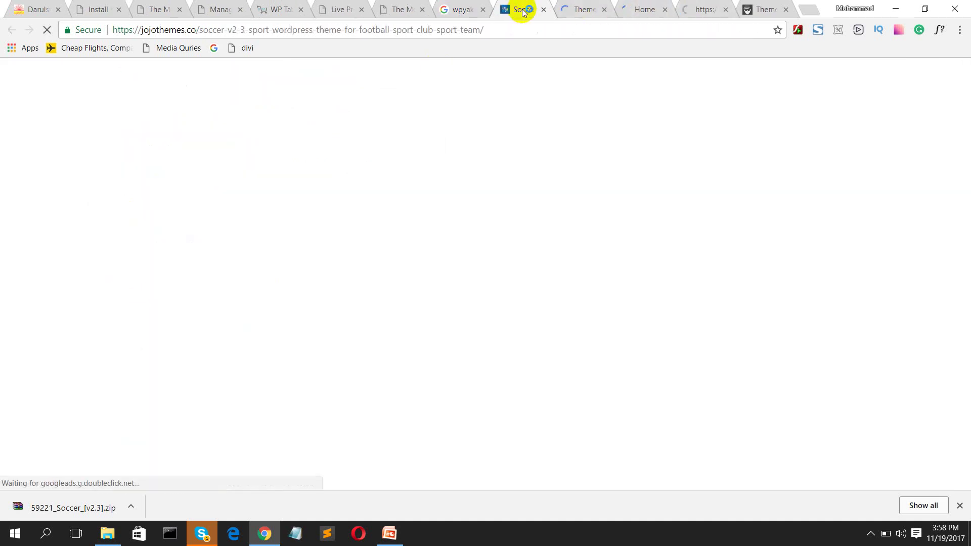
Step: Open the Download Free Soccer WordPress Theme 2.2 post on JoJoThemes
{"action": "scroll", "coordinate": [416, 209], "scroll_direction": "down", "scroll_amount": 7}
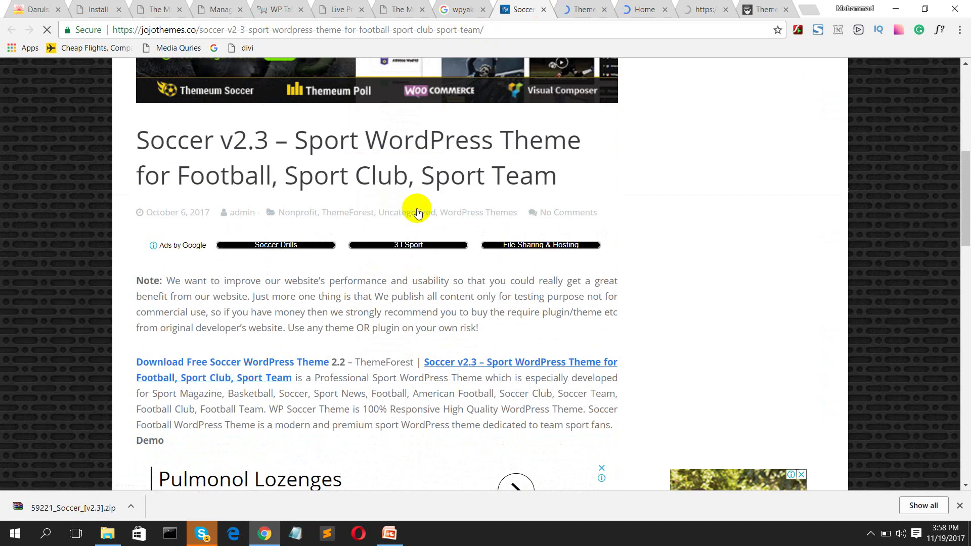
{"action": "scroll", "coordinate": [229, 304], "scroll_direction": "down", "scroll_amount": 1}
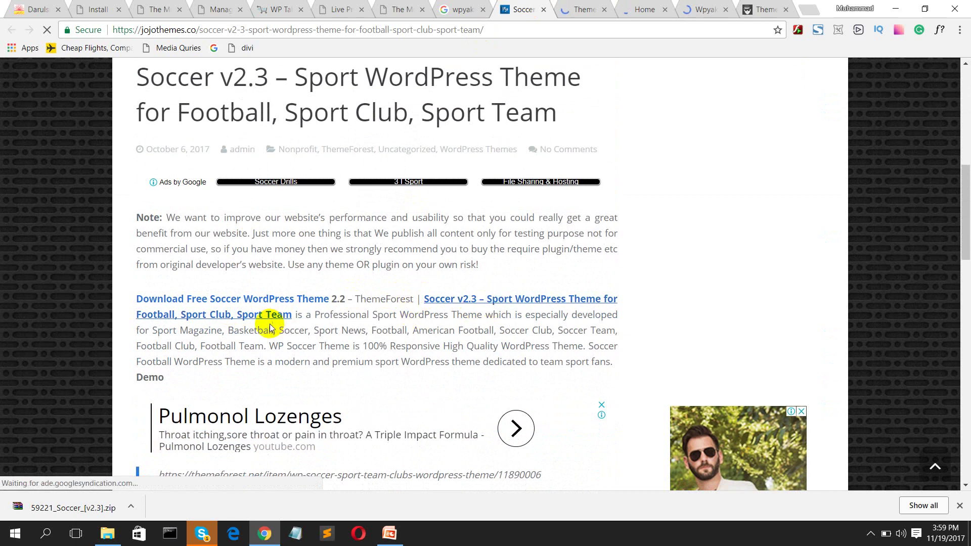
{"action": "scroll", "coordinate": [276, 318], "scroll_direction": "down", "scroll_amount": 15}
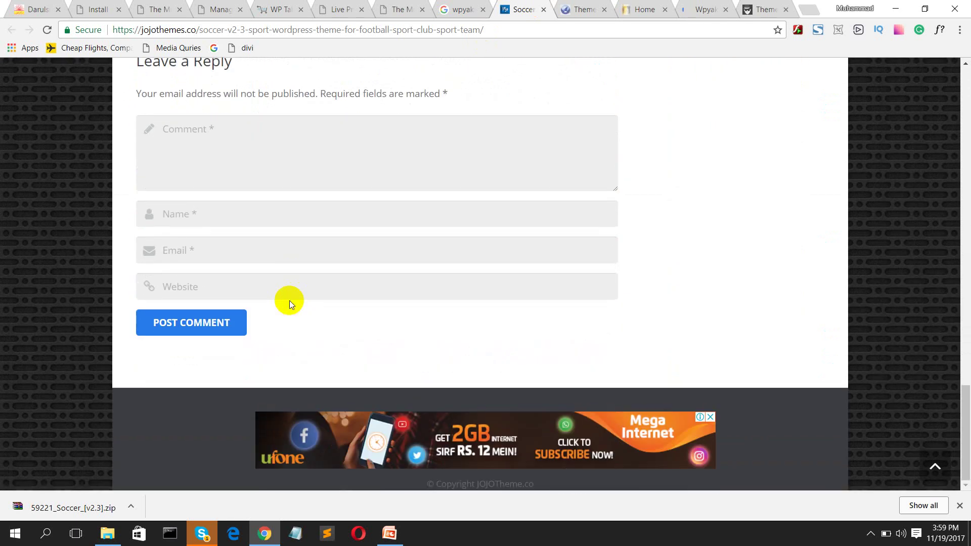
{"action": "scroll", "coordinate": [289, 301], "scroll_direction": "up", "scroll_amount": 15}
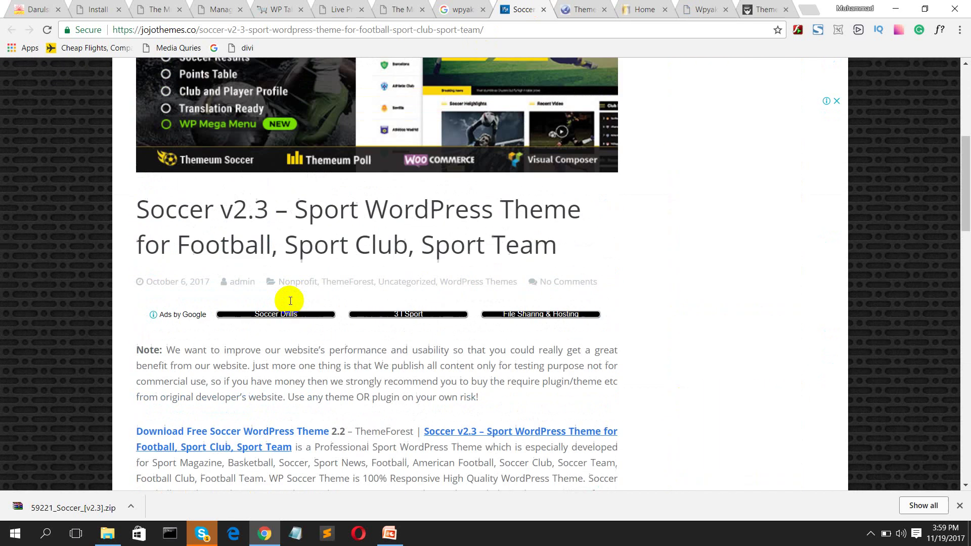
{"action": "scroll", "coordinate": [289, 302], "scroll_direction": "down", "scroll_amount": 3}
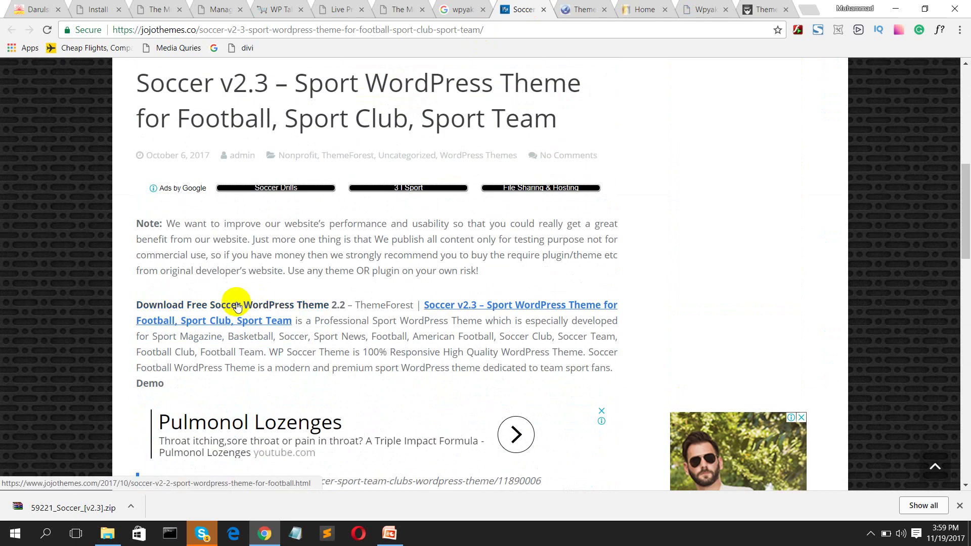
{"action": "left_click", "coordinate": [237, 303]}
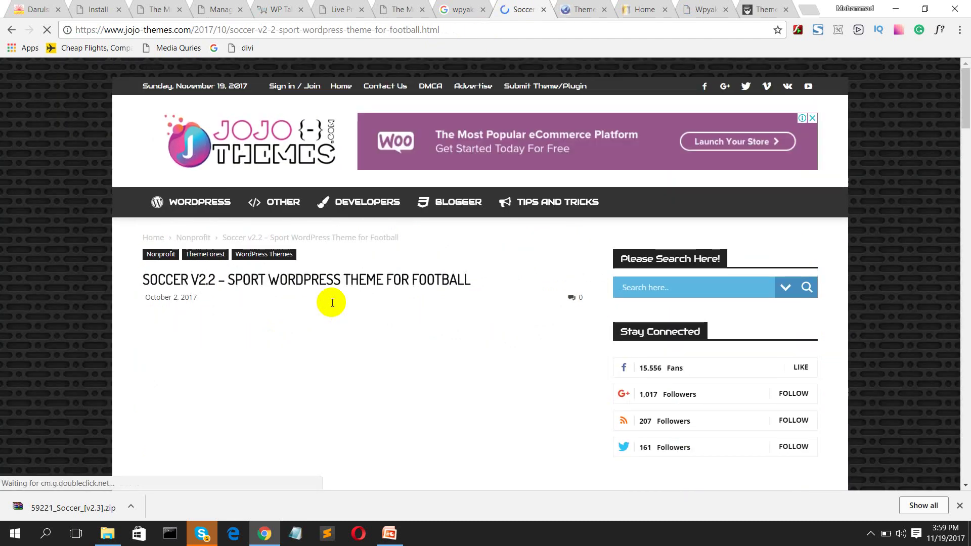
Step: Scroll down to the post's Download Links section
{"action": "scroll", "coordinate": [332, 303], "scroll_direction": "down", "scroll_amount": 6}
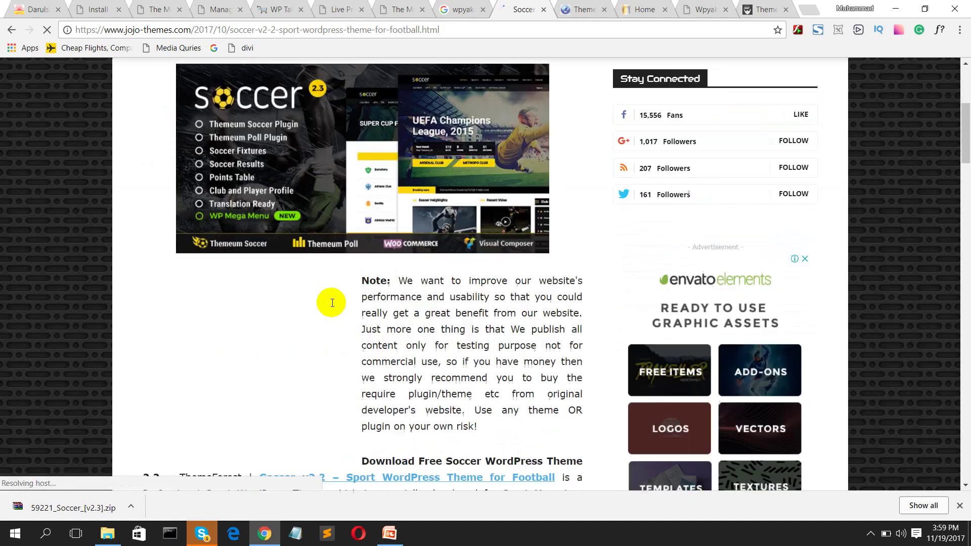
{"action": "scroll", "coordinate": [332, 303], "scroll_direction": "down", "scroll_amount": 5}
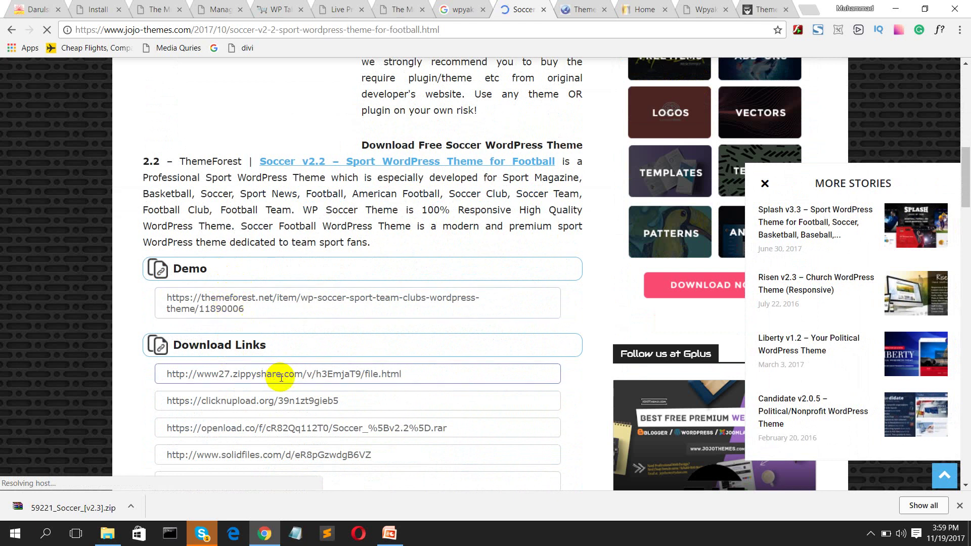
{"action": "scroll", "coordinate": [282, 377], "scroll_direction": "down", "scroll_amount": 2}
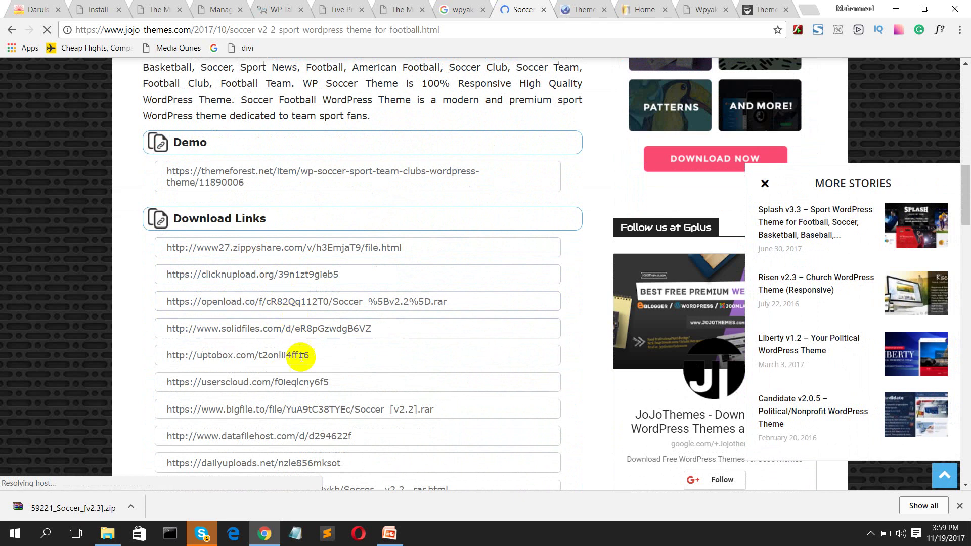
{"action": "scroll", "coordinate": [302, 357], "scroll_direction": "down", "scroll_amount": 2}
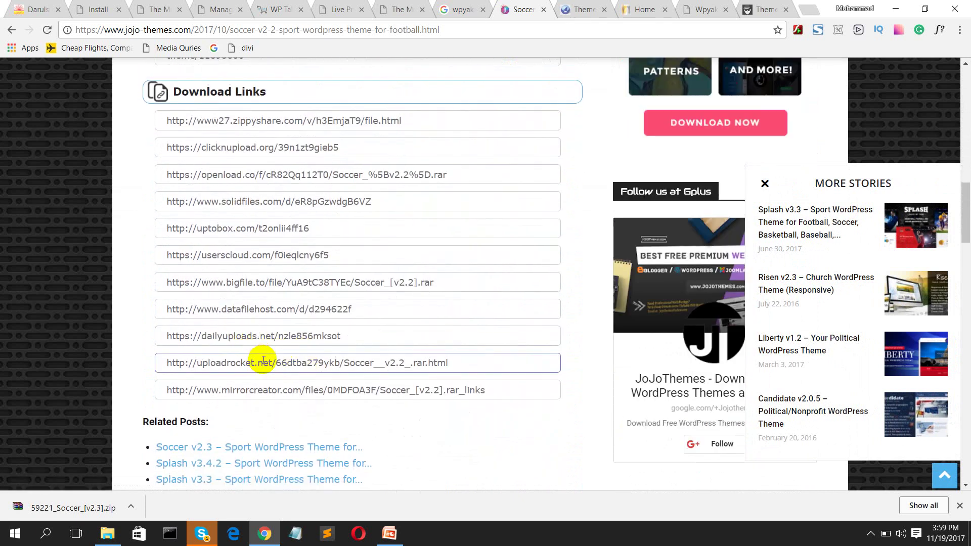
{"action": "scroll", "coordinate": [288, 375], "scroll_direction": "up", "scroll_amount": 2}
Step: Copy the zippyshare download link address and open a new blank tab
{"action": "left_click", "coordinate": [404, 247]}
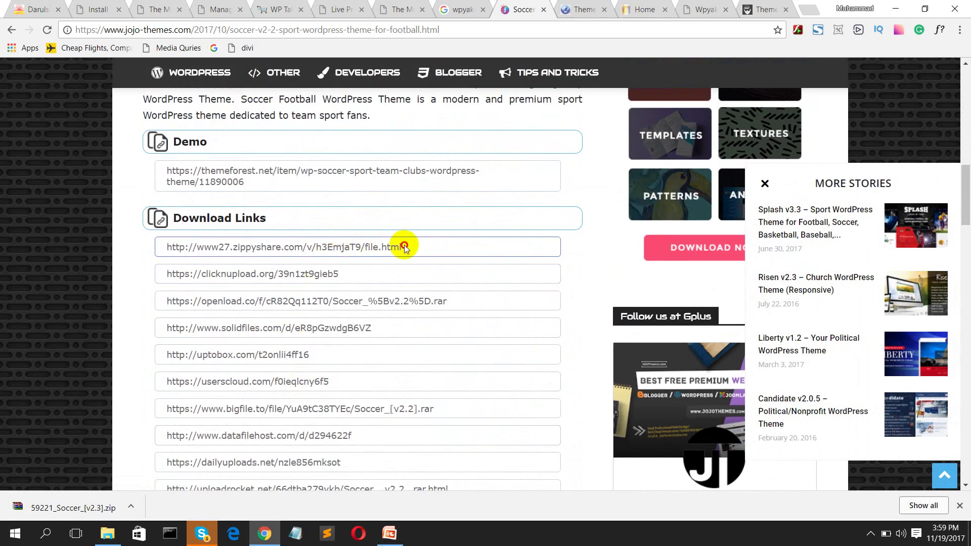
{"action": "triple_click", "coordinate": [402, 246]}
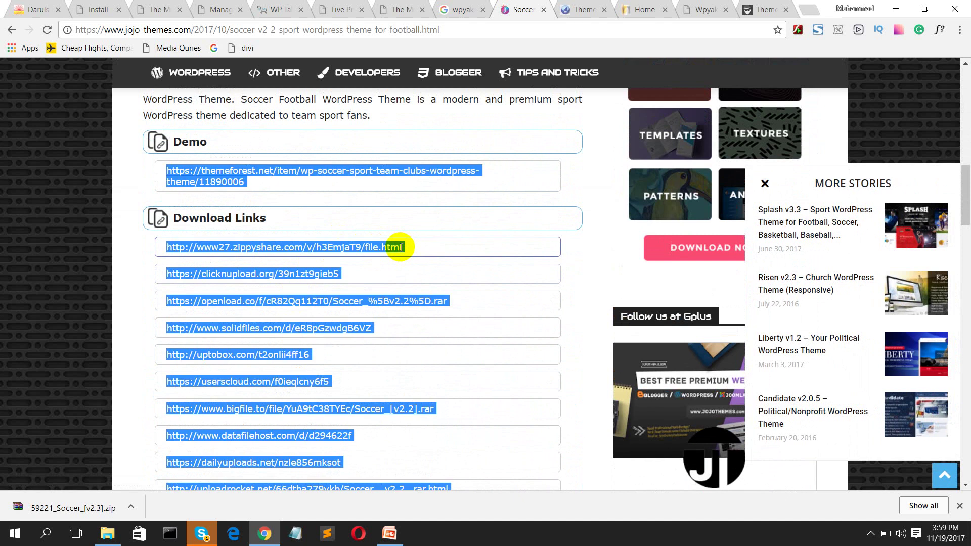
{"action": "left_click", "coordinate": [401, 247]}
{"action": "left_click_drag", "start_coordinate": [401, 247], "coordinate": [166, 253]}
{"action": "key", "text": "ctrl+c"}
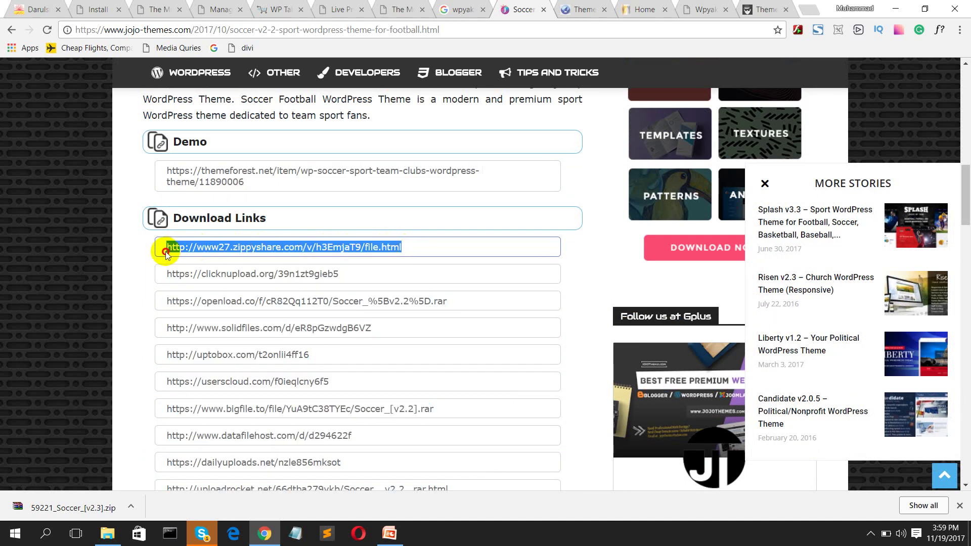
{"action": "right_click", "coordinate": [169, 250]}
{"action": "left_click", "coordinate": [187, 257]}
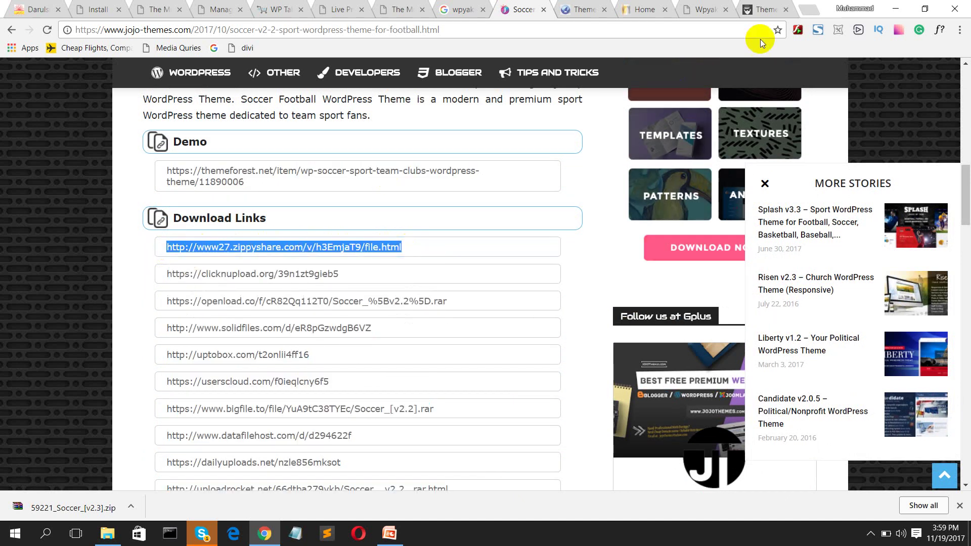
{"action": "left_click", "coordinate": [807, 10]}
Step: Load the pasted Zippyshare link for Soccer_[v2.2].rar and request its 12.6 MB download
{"action": "key", "text": "ctrl+v"}
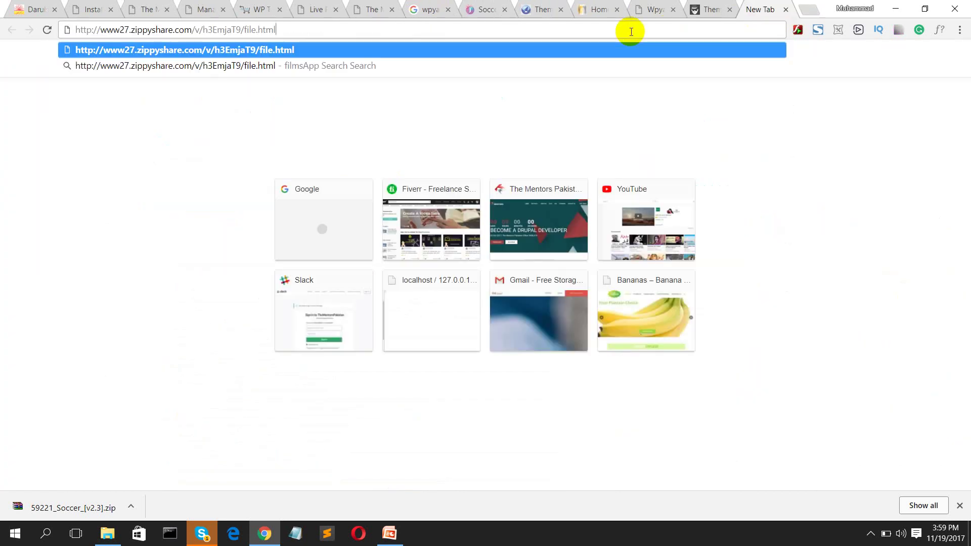
{"action": "key", "text": "Return"}
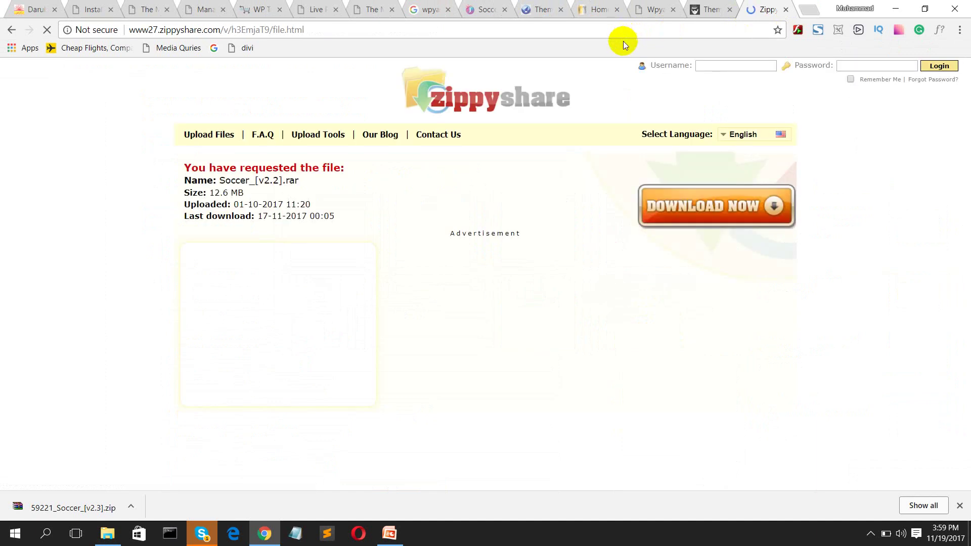
{"action": "left_click", "coordinate": [730, 212]}
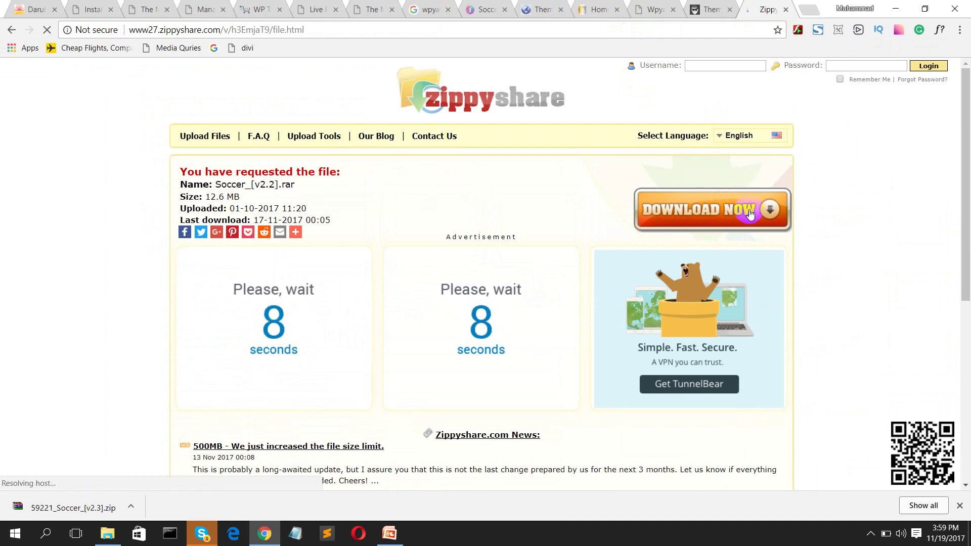
{"action": "left_click", "coordinate": [751, 214]}
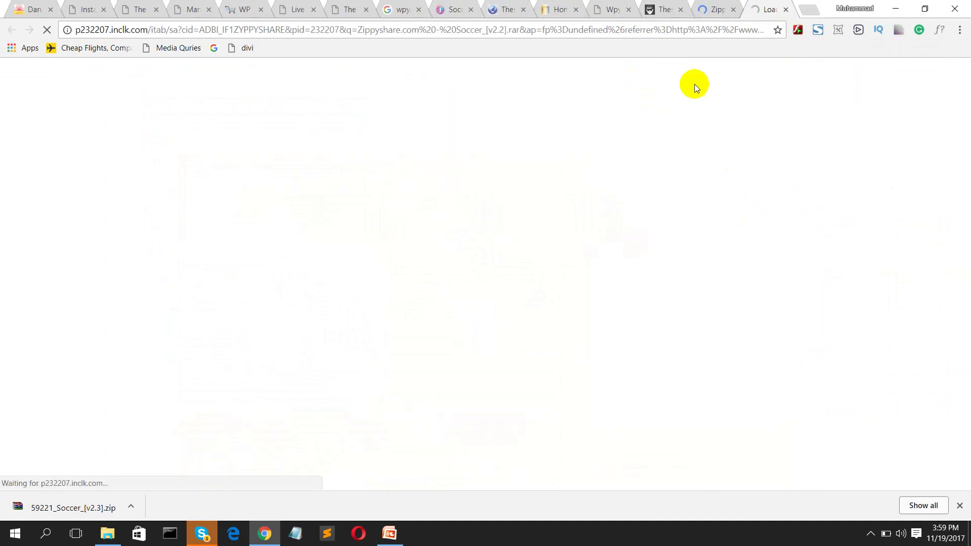
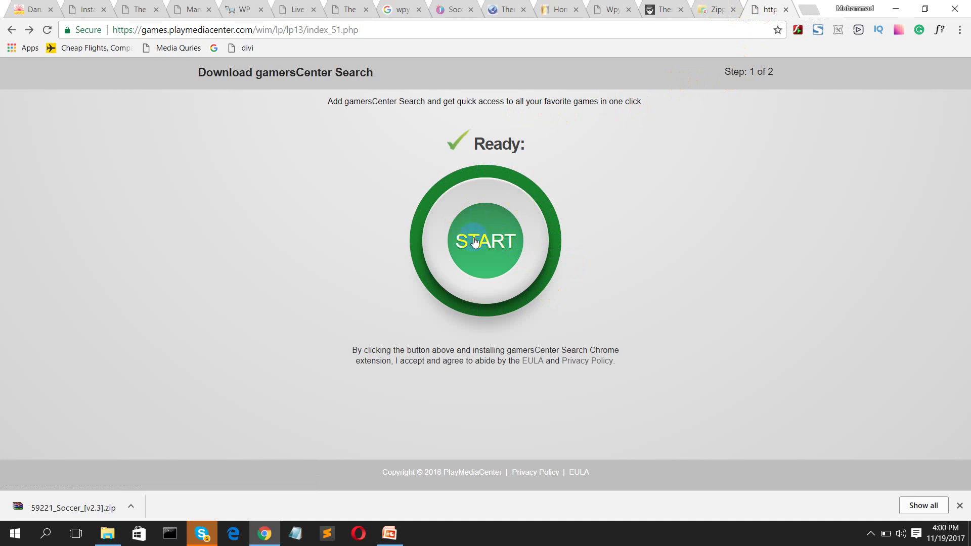
Step: Download the Soccer file from the Zippyshare page, retrying through the other download link
{"action": "left_click", "coordinate": [716, 7]}
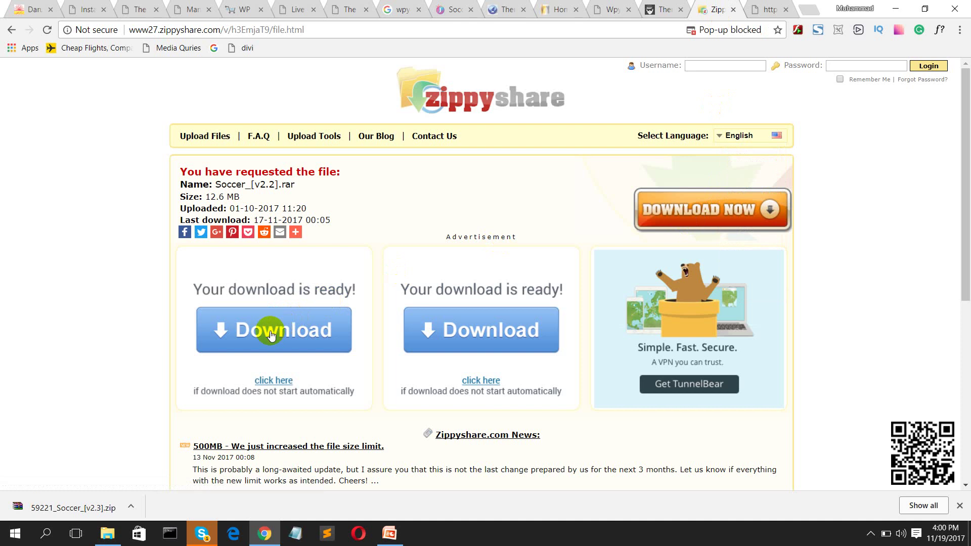
{"action": "scroll", "coordinate": [272, 335], "scroll_direction": "down", "scroll_amount": 3}
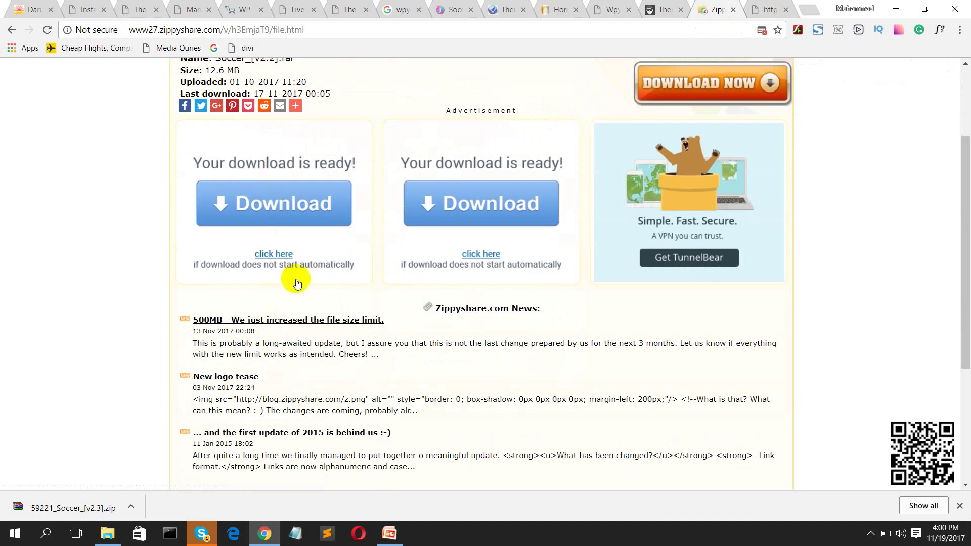
{"action": "scroll", "coordinate": [286, 275], "scroll_direction": "down", "scroll_amount": 3}
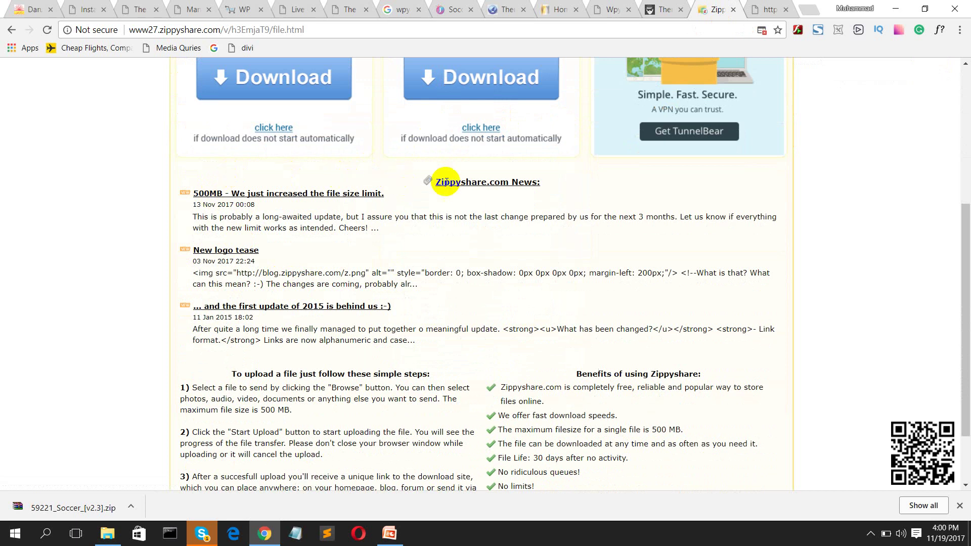
{"action": "scroll", "coordinate": [412, 243], "scroll_direction": "down", "scroll_amount": 2}
{"action": "scroll", "coordinate": [406, 243], "scroll_direction": "up", "scroll_amount": 8}
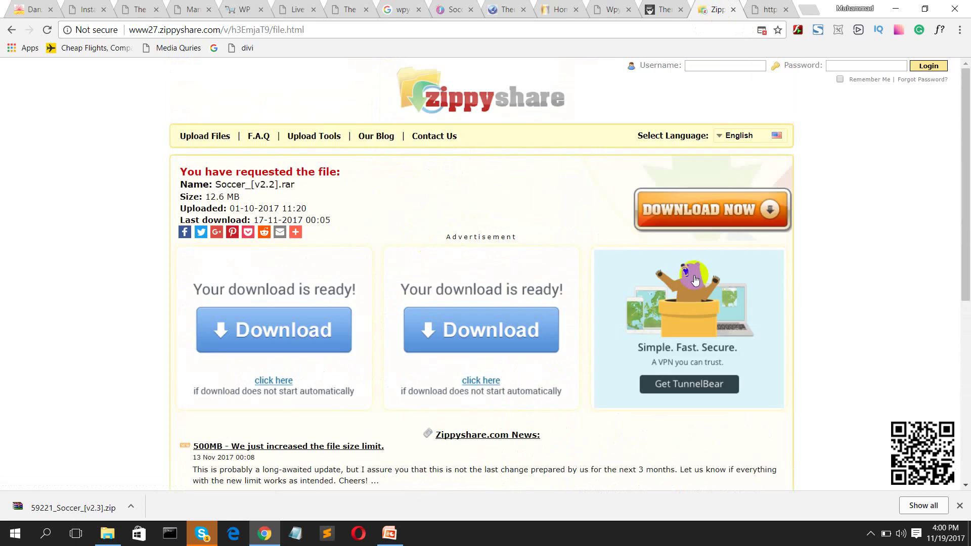
{"action": "left_click", "coordinate": [285, 331]}
{"action": "left_click", "coordinate": [723, 212]}
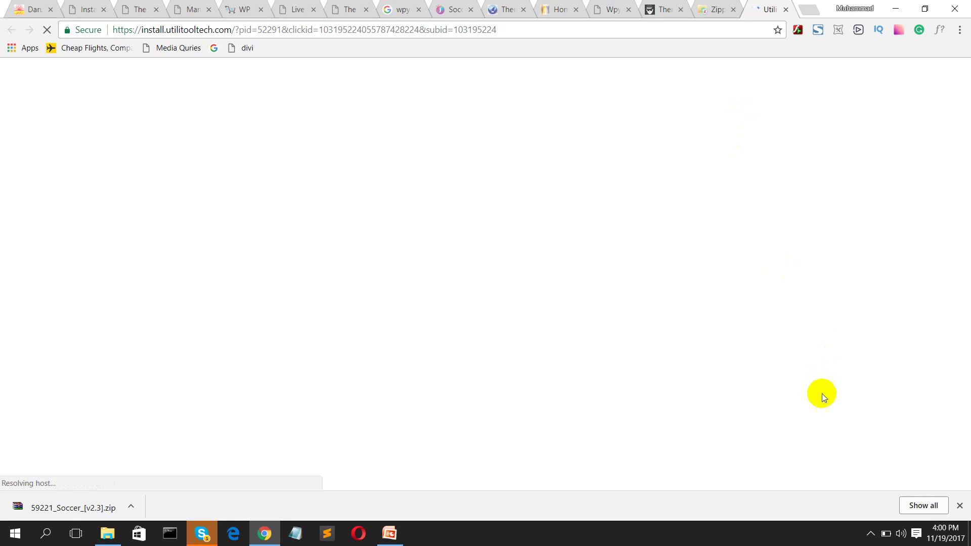
{"action": "left_click", "coordinate": [871, 531]}
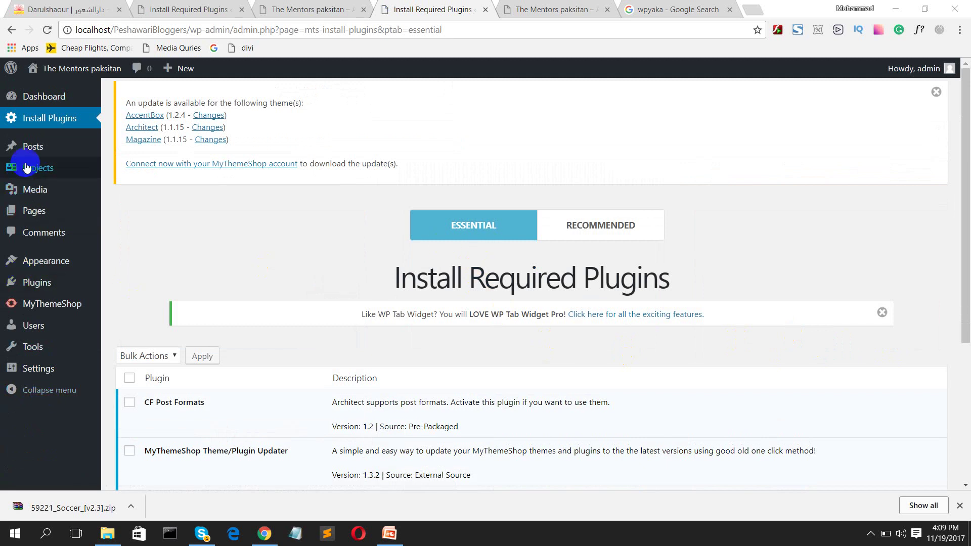
Step: Open the Appearance > Themes page in the admin
{"action": "left_click", "coordinate": [35, 137]}
{"action": "mouse_move", "coordinate": [36, 259]}
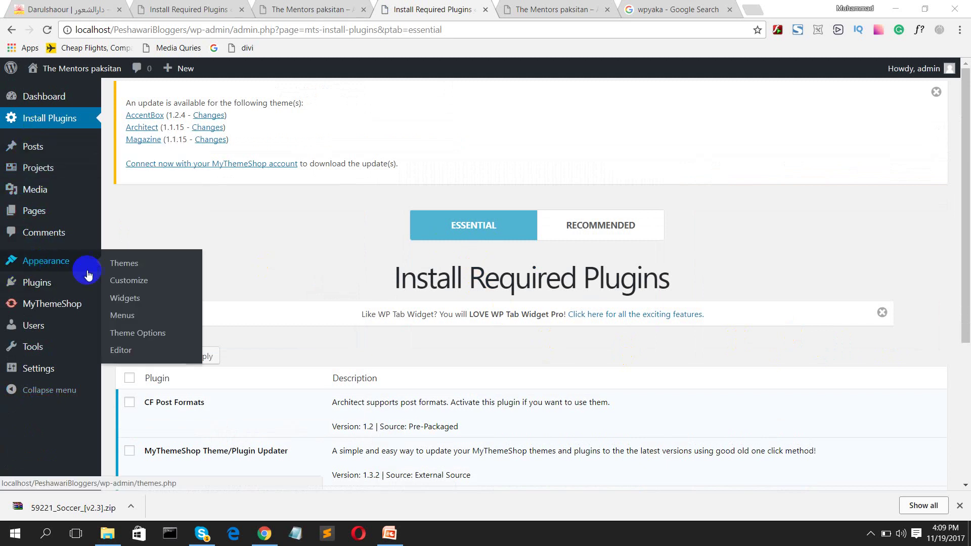
{"action": "left_click", "coordinate": [115, 265]}
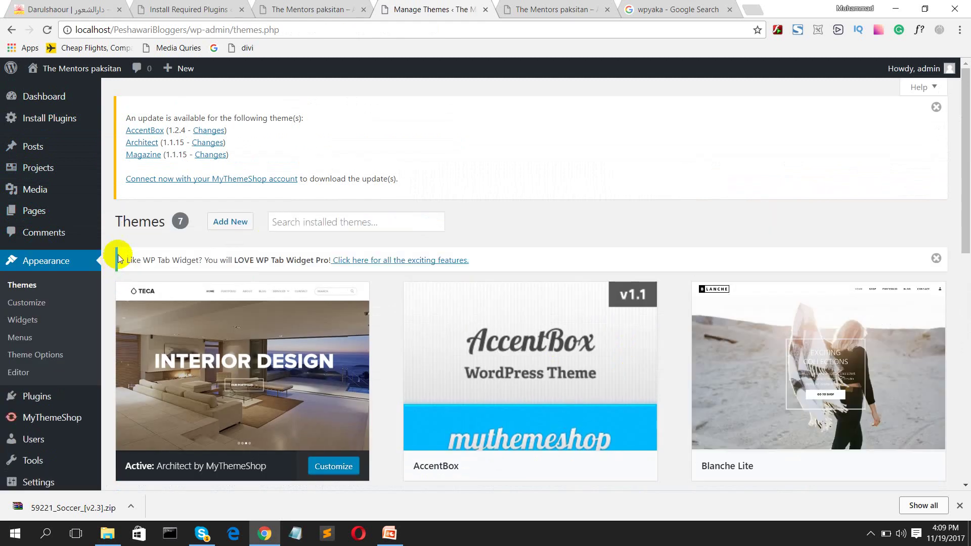
Step: View the live front page with the Architect theme, closing the old duplicate site tab
{"action": "mouse_move", "coordinate": [48, 97]}
{"action": "mouse_move", "coordinate": [73, 75]}
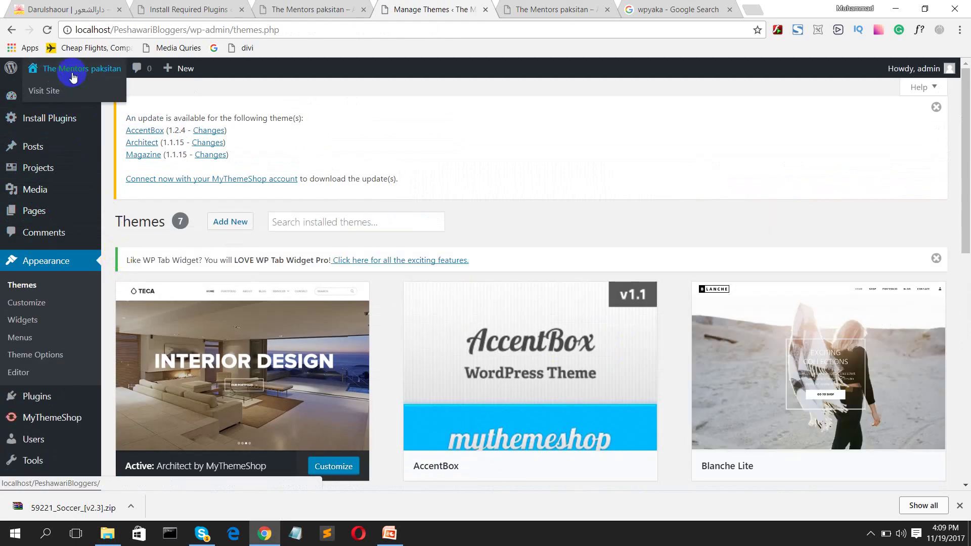
{"action": "left_click", "coordinate": [63, 90], "text": "ctrl"}
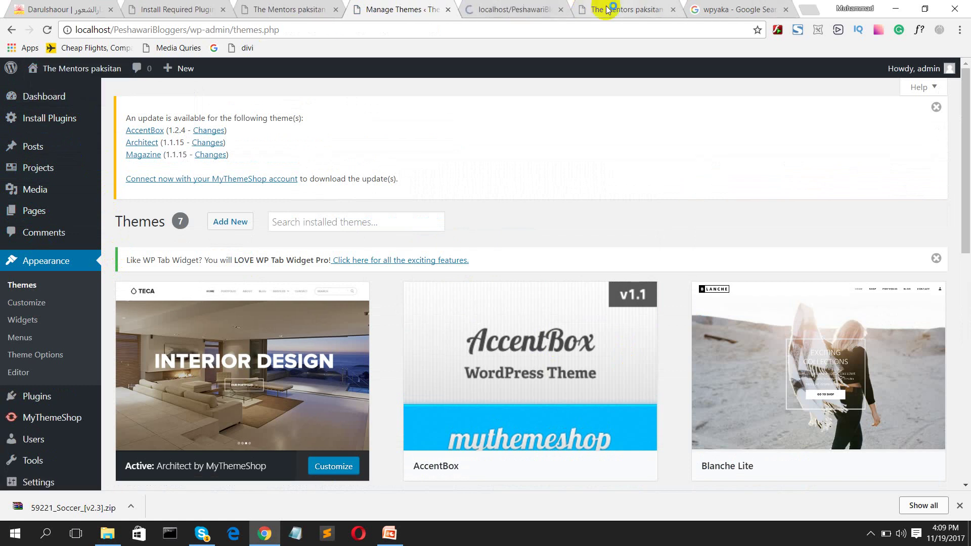
{"action": "left_click", "coordinate": [673, 9]}
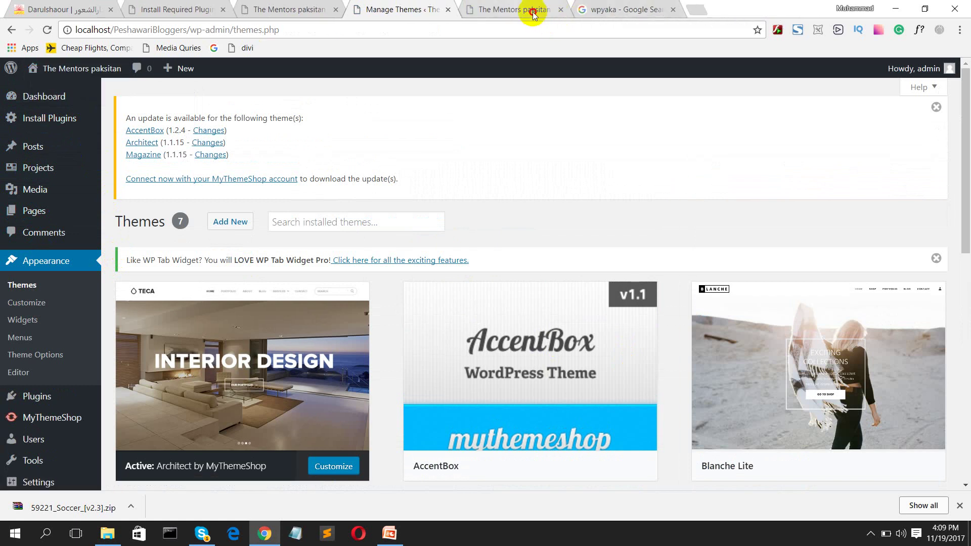
{"action": "left_click", "coordinate": [531, 10]}
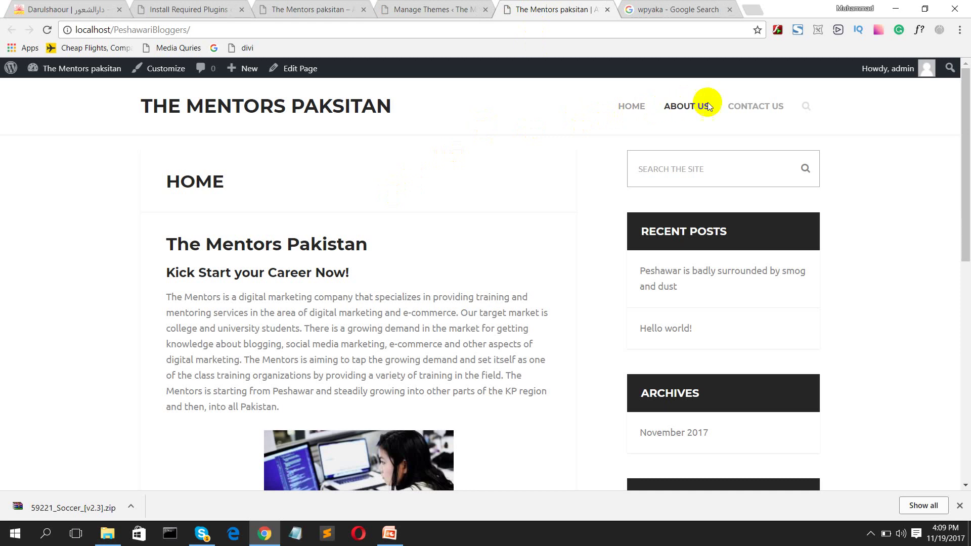
{"action": "scroll", "coordinate": [466, 256], "scroll_direction": "down", "scroll_amount": 4}
{"action": "scroll", "coordinate": [723, 402], "scroll_direction": "down", "scroll_amount": 6}
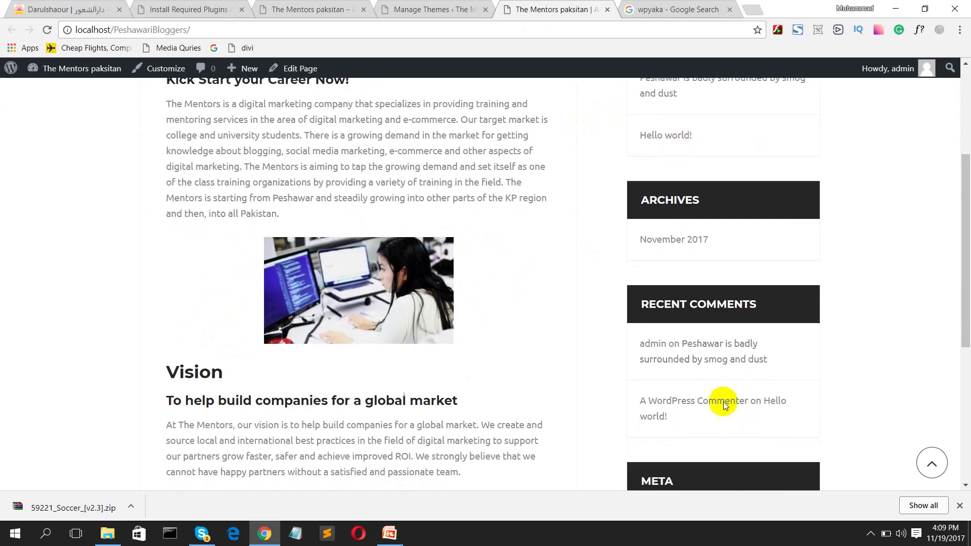
{"action": "scroll", "coordinate": [693, 344], "scroll_direction": "up", "scroll_amount": 10}
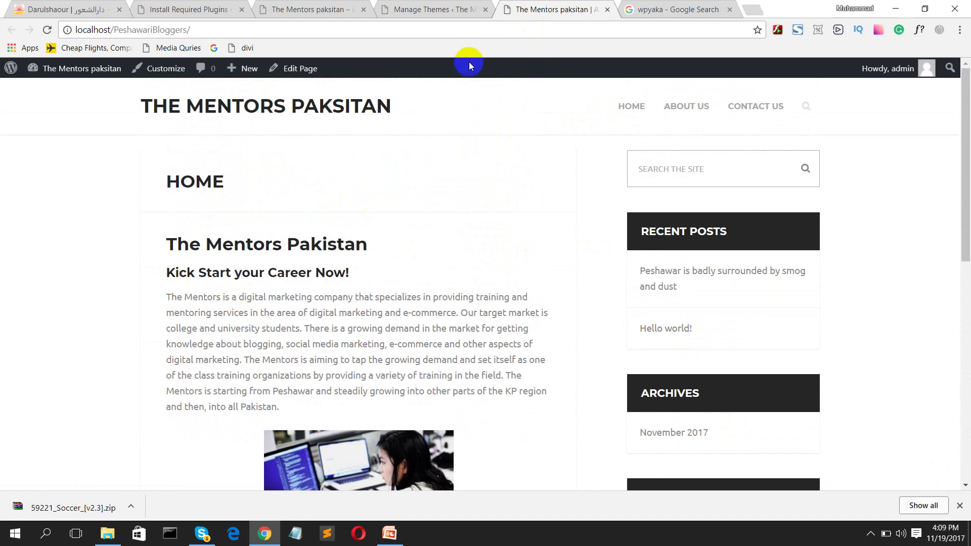
Step: Activate the Blanche Lite theme on the Manage Themes page
{"action": "left_click", "coordinate": [412, 9]}
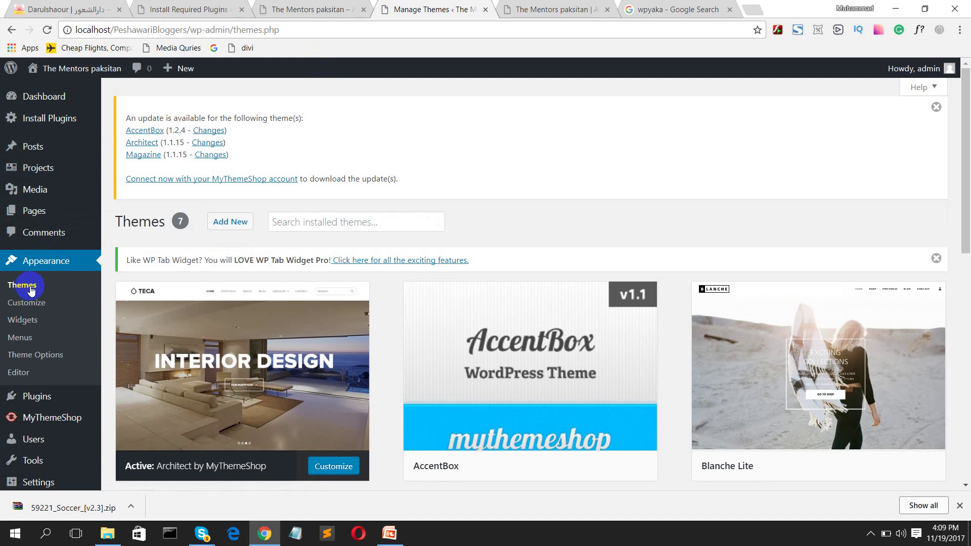
{"action": "scroll", "coordinate": [518, 347], "scroll_direction": "down", "scroll_amount": 6}
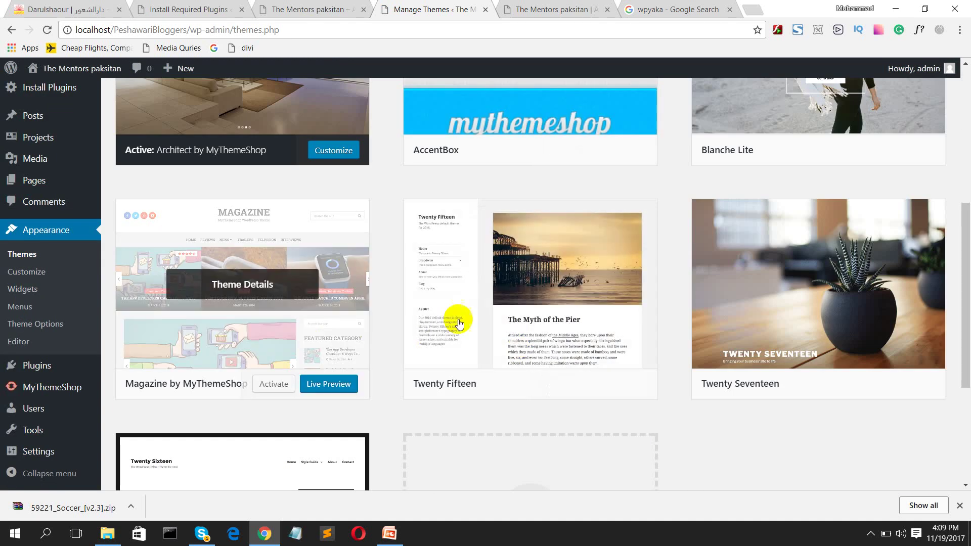
{"action": "scroll", "coordinate": [764, 282], "scroll_direction": "up", "scroll_amount": 3}
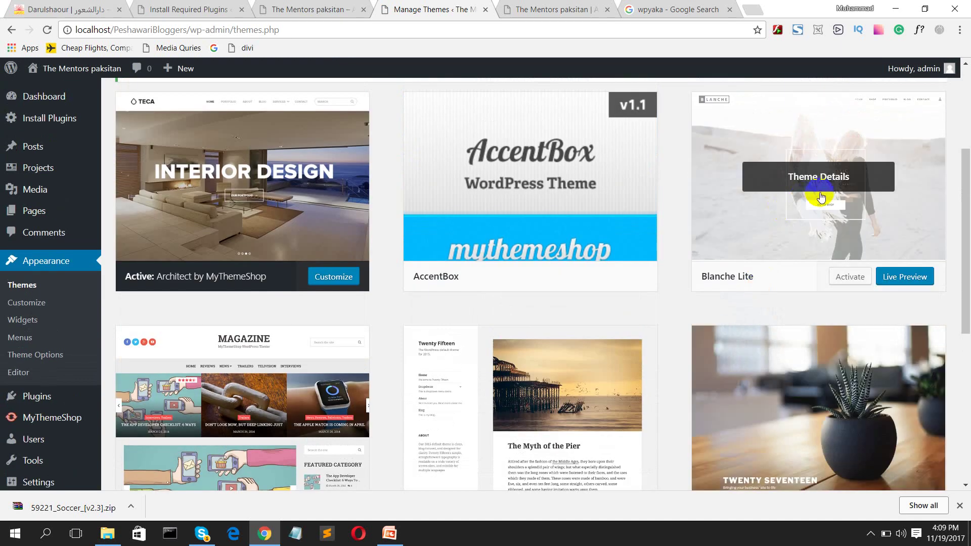
{"action": "left_click", "coordinate": [849, 280]}
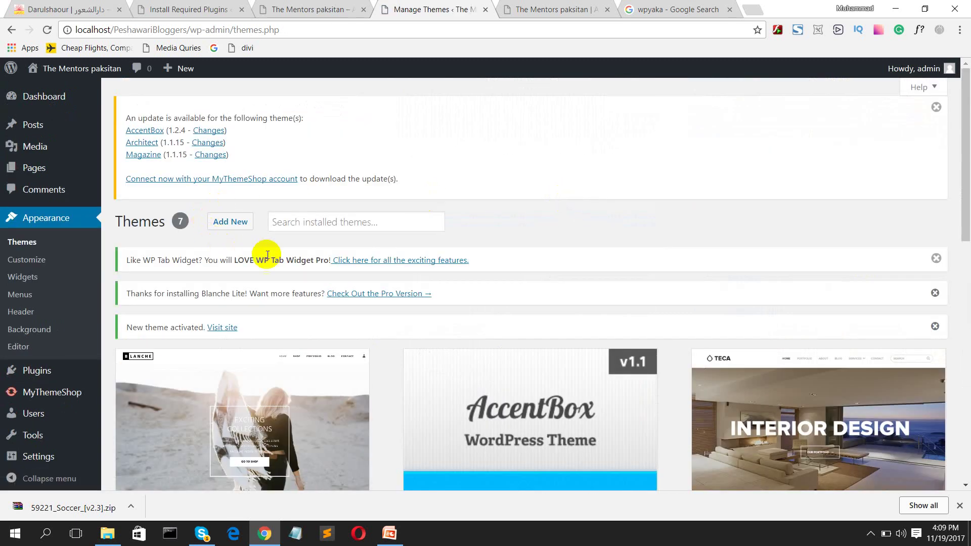
Step: Open the live site in a new tab to see Blanche Lite
{"action": "mouse_move", "coordinate": [97, 70]}
{"action": "left_click", "coordinate": [91, 92]}
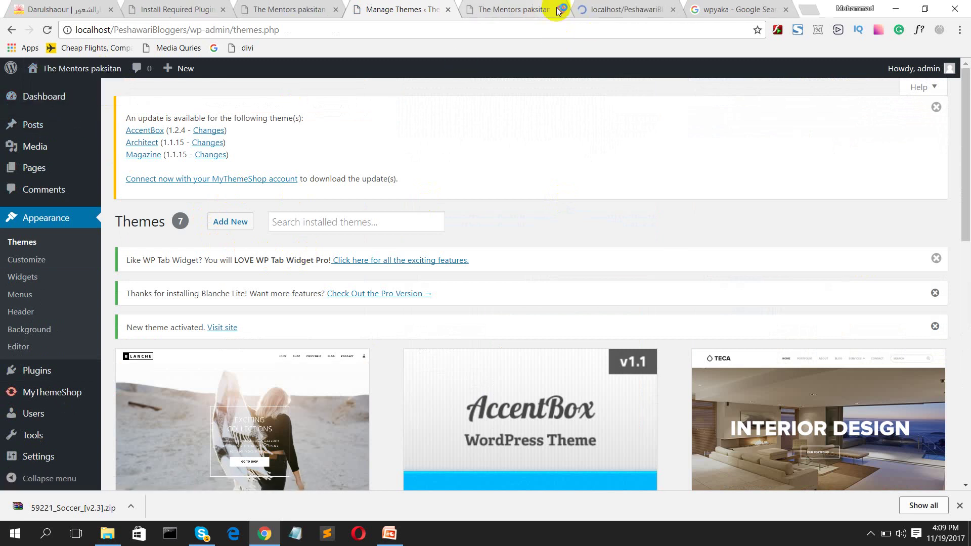
{"action": "left_click", "coordinate": [561, 10]}
Step: View the front page and its CONTACT US page under Blanche Lite, then return to Manage Themes
{"action": "left_click", "coordinate": [539, 9]}
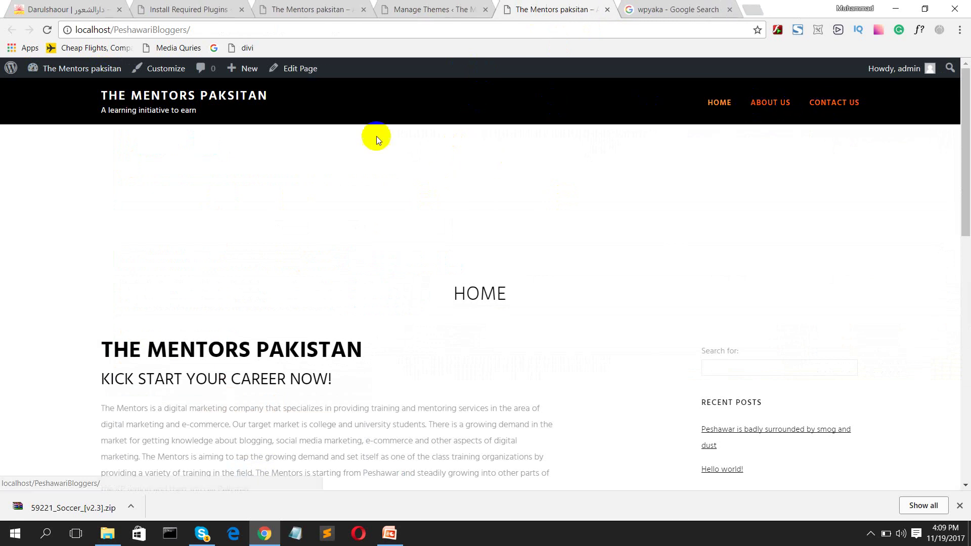
{"action": "scroll", "coordinate": [372, 223], "scroll_direction": "down", "scroll_amount": 8}
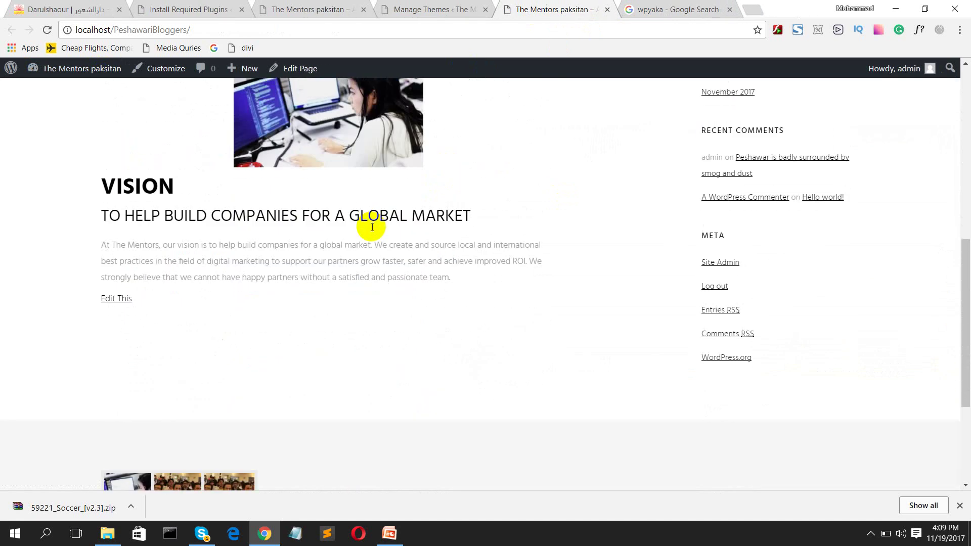
{"action": "scroll", "coordinate": [378, 238], "scroll_direction": "up", "scroll_amount": 10}
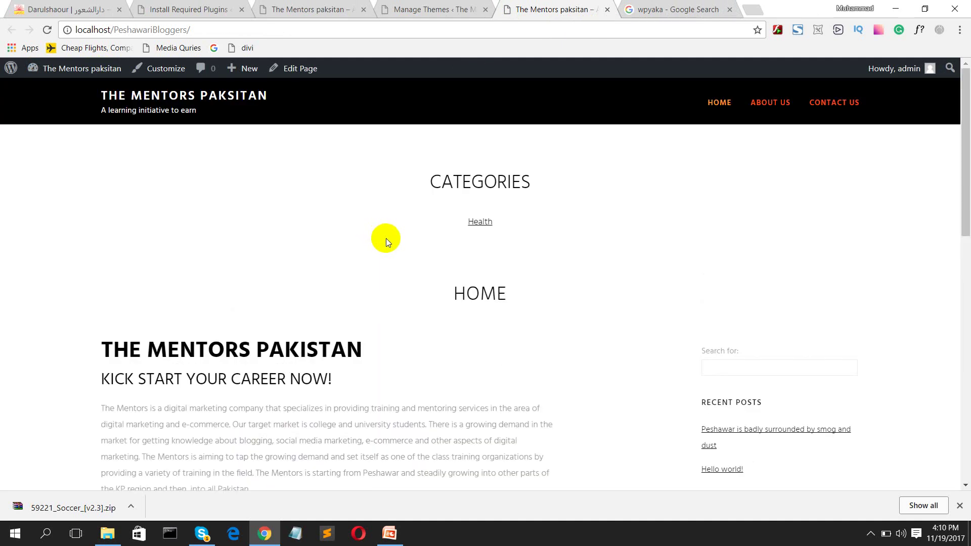
{"action": "left_click", "coordinate": [850, 104]}
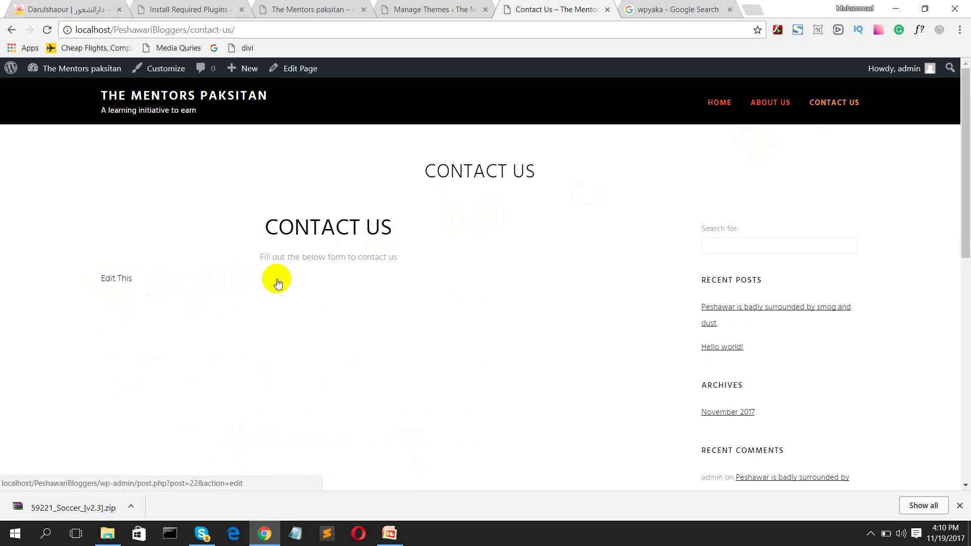
{"action": "left_click", "coordinate": [437, 10]}
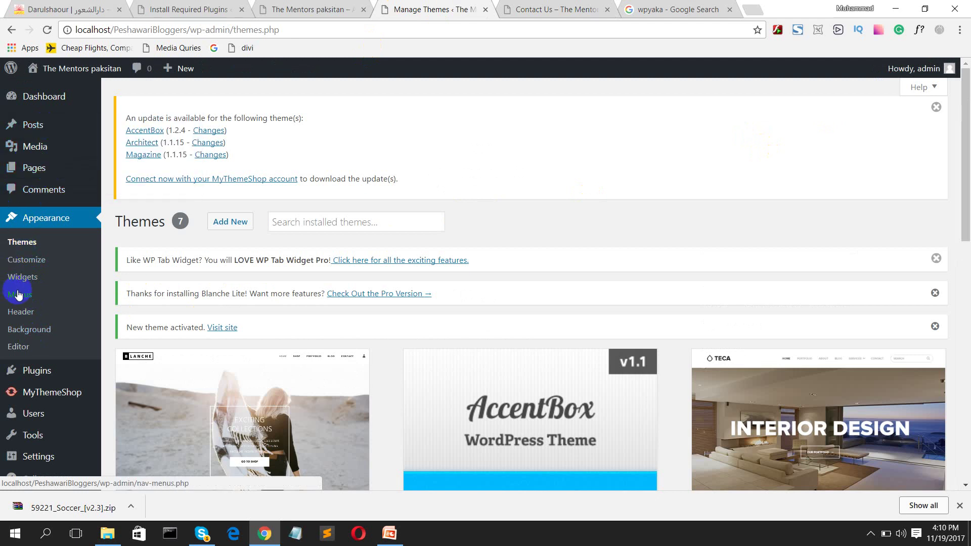
Step: Open the installed Plugins list and look through it
{"action": "scroll", "coordinate": [33, 314], "scroll_direction": "down", "scroll_amount": 3}
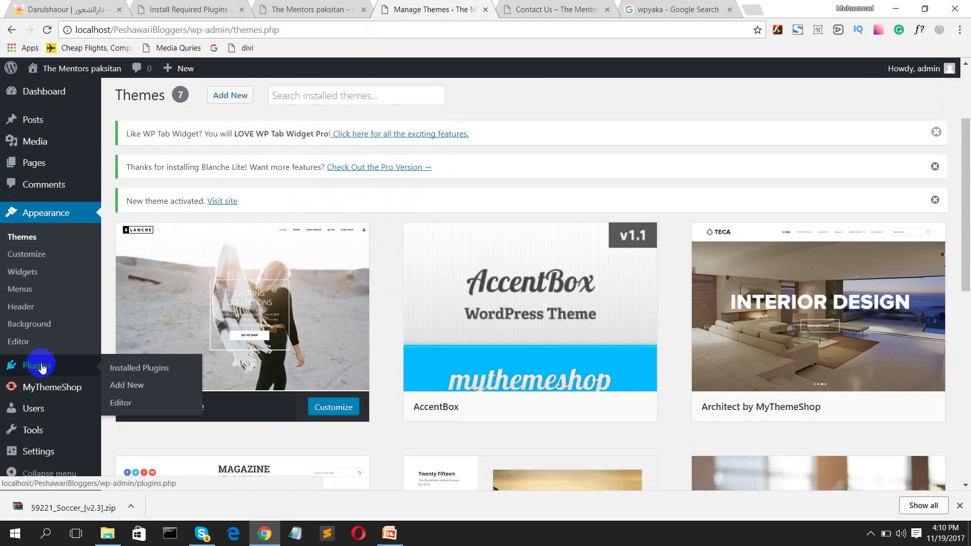
{"action": "left_click", "coordinate": [43, 368]}
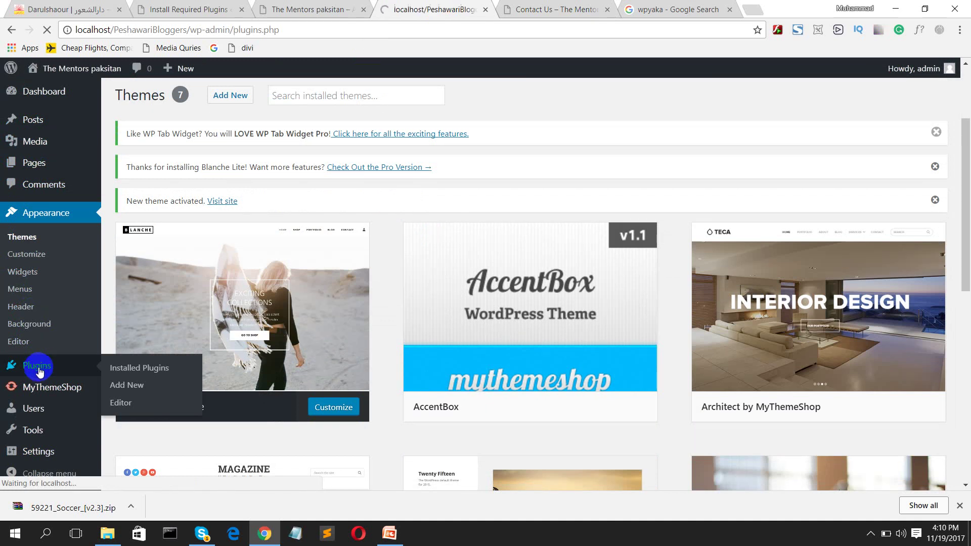
{"action": "scroll", "coordinate": [220, 381], "scroll_direction": "down", "scroll_amount": 4}
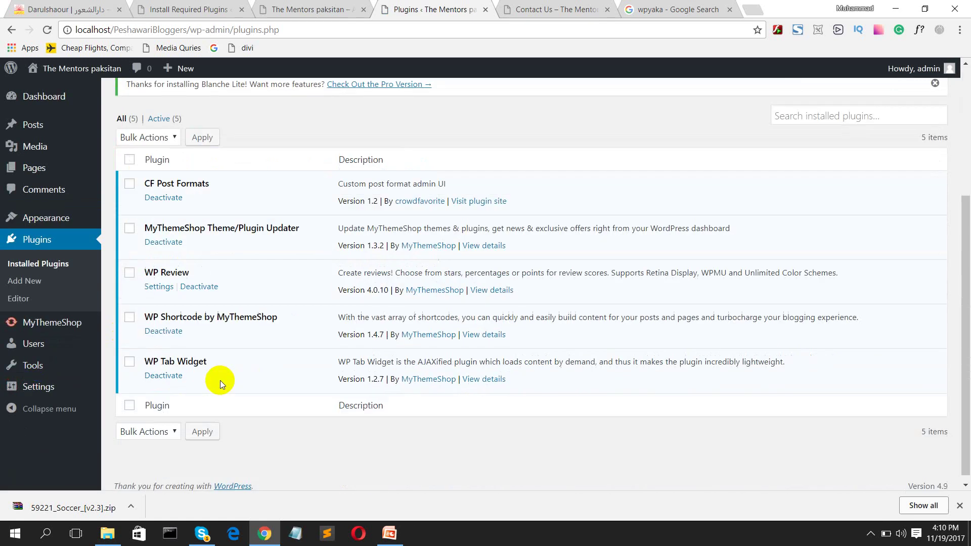
{"action": "scroll", "coordinate": [238, 368], "scroll_direction": "up", "scroll_amount": 4}
{"action": "scroll", "coordinate": [238, 369], "scroll_direction": "down", "scroll_amount": 4}
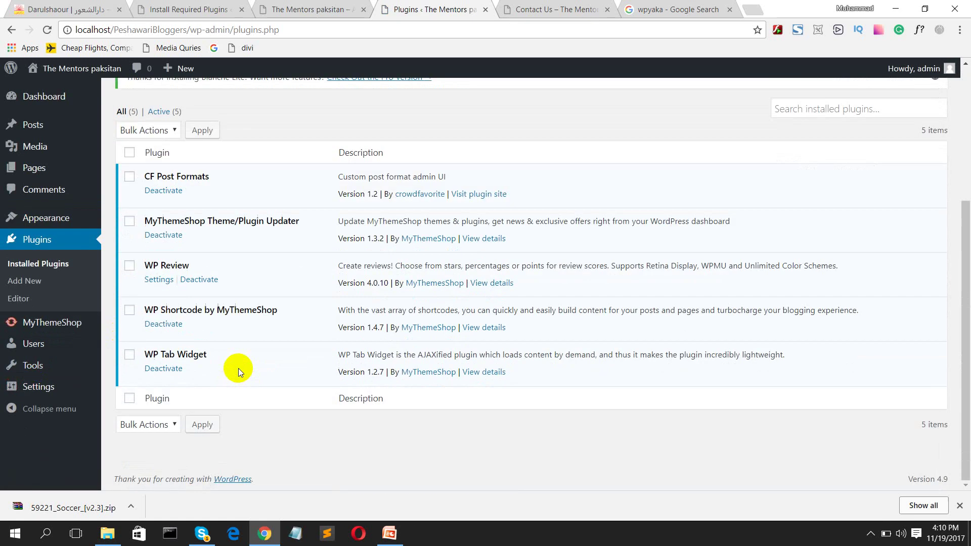
{"action": "scroll", "coordinate": [238, 369], "scroll_direction": "up", "scroll_amount": 4}
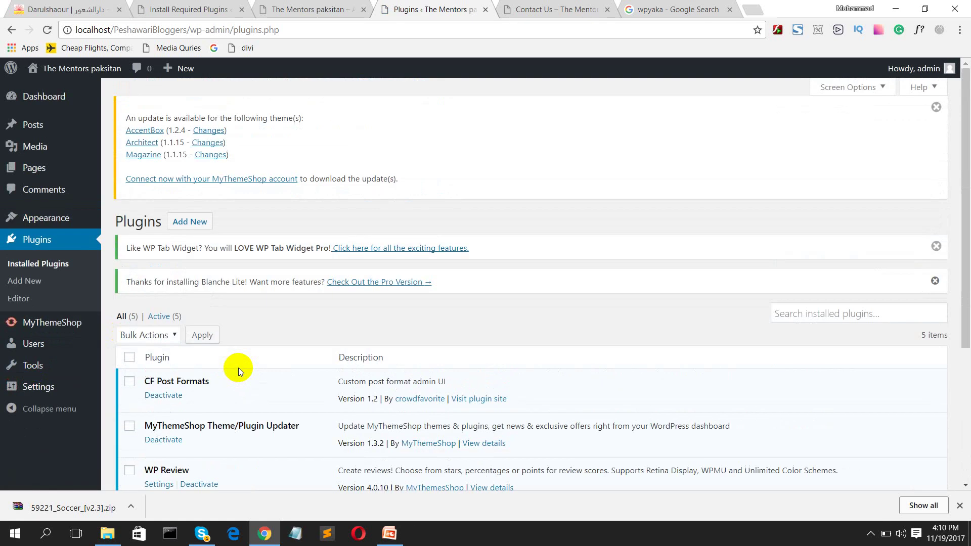
Step: Open Add Plugins and browse featured plugins such as BuddyPress, bbPress and Akismet
{"action": "left_click", "coordinate": [187, 225]}
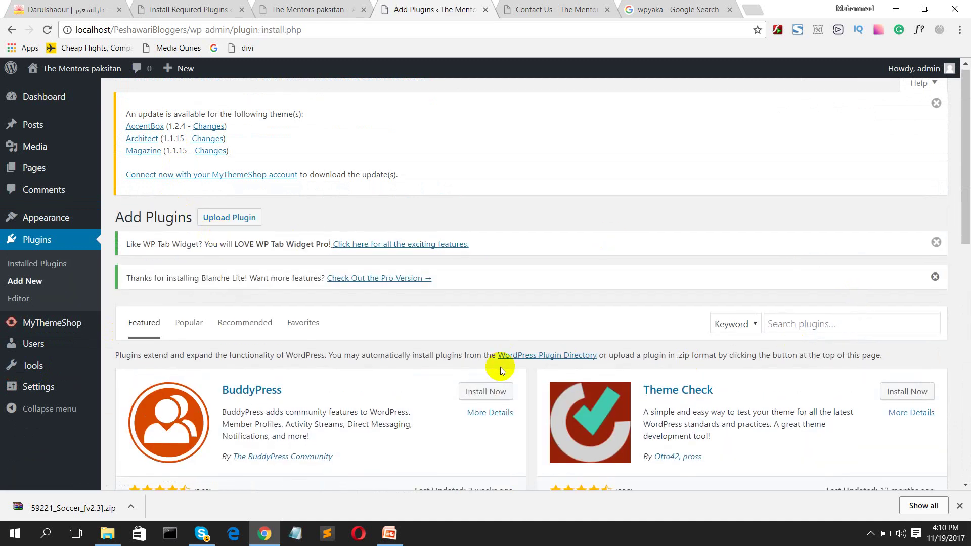
{"action": "scroll", "coordinate": [501, 366], "scroll_direction": "down", "scroll_amount": 10}
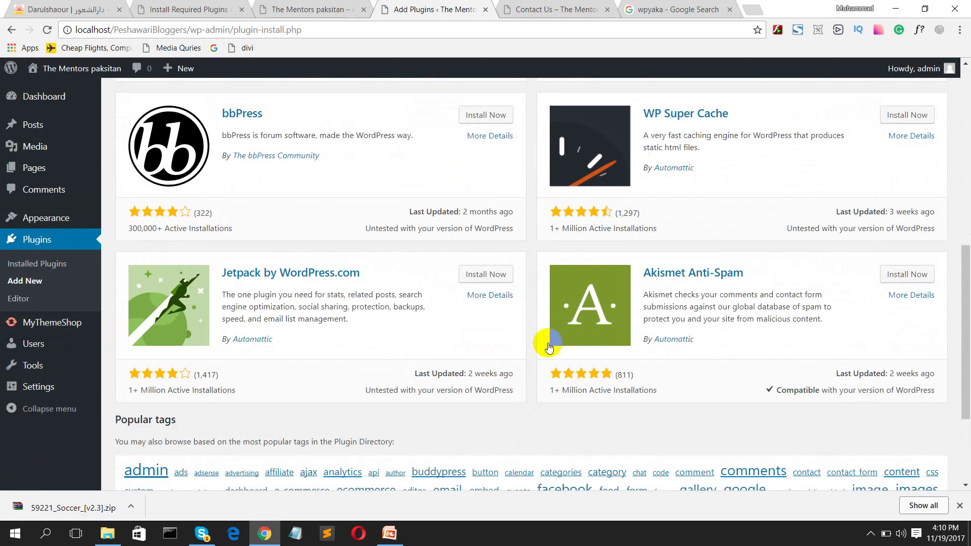
{"action": "scroll", "coordinate": [546, 370], "scroll_direction": "up", "scroll_amount": 10}
{"action": "scroll", "coordinate": [626, 363], "scroll_direction": "down", "scroll_amount": 7}
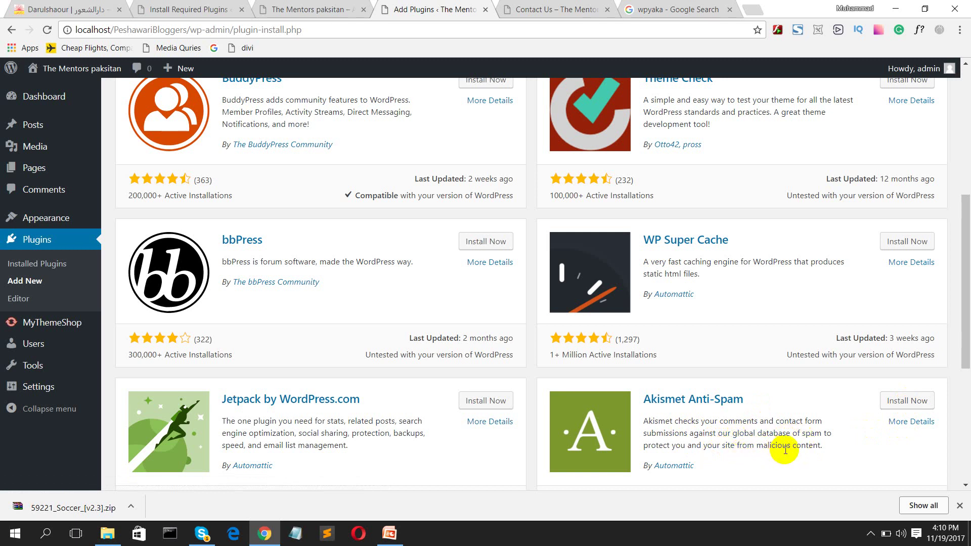
{"action": "scroll", "coordinate": [774, 404], "scroll_direction": "up", "scroll_amount": 6}
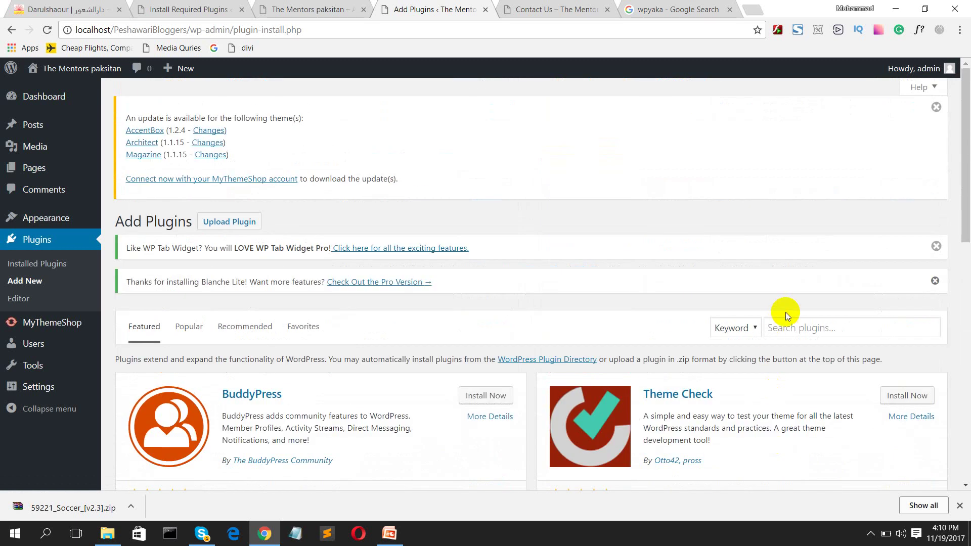
Step: Search the plugin directory for 'contact us', after first trying 'contact us form 7'
{"action": "left_click", "coordinate": [795, 335]}
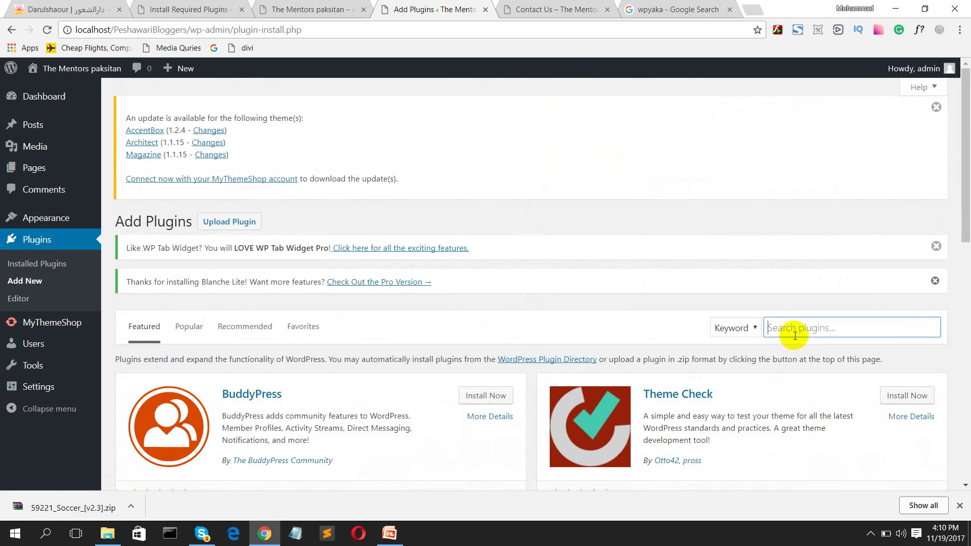
{"action": "type", "text": "wp"}
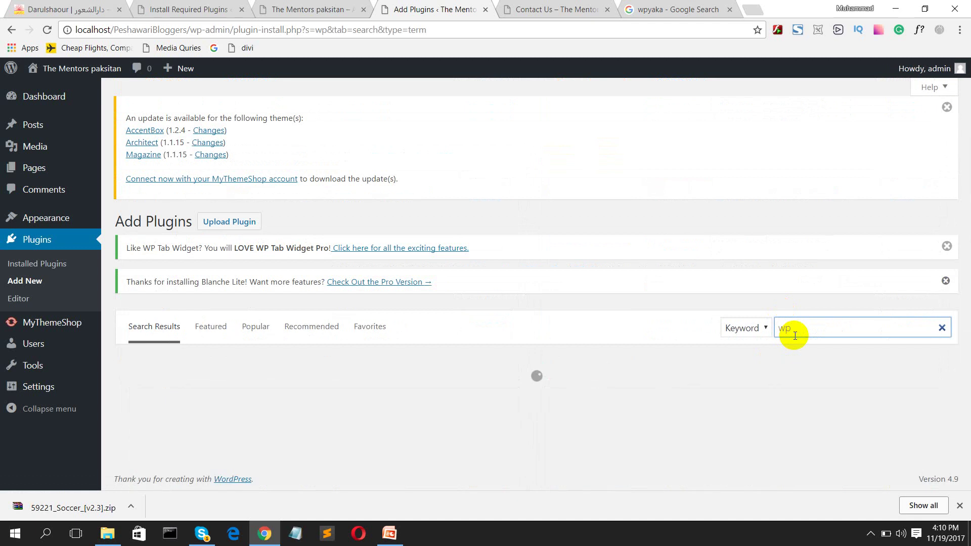
{"action": "key", "text": "BackSpace"}
{"action": "key", "text": "BackSpace"}
{"action": "type", "text": "contact us"}
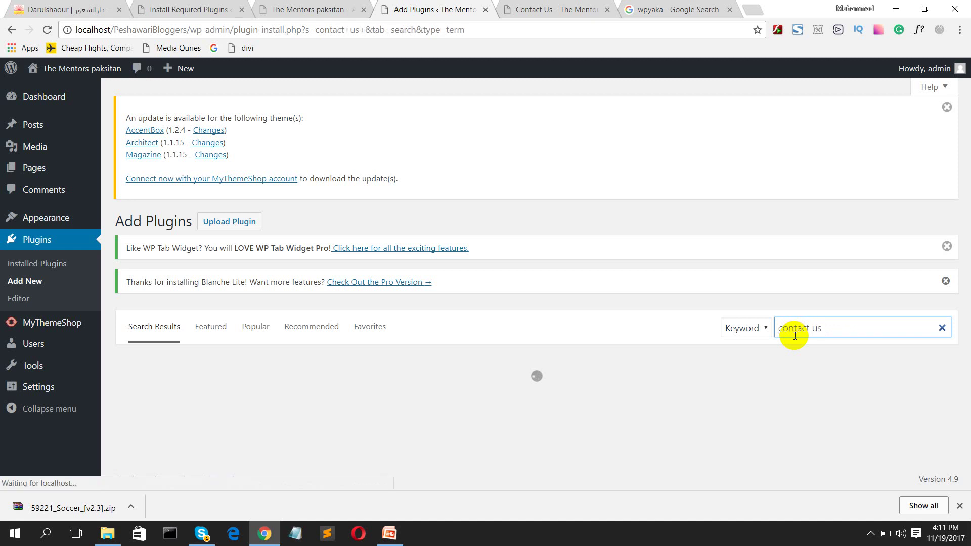
{"action": "type", "text": " form"}
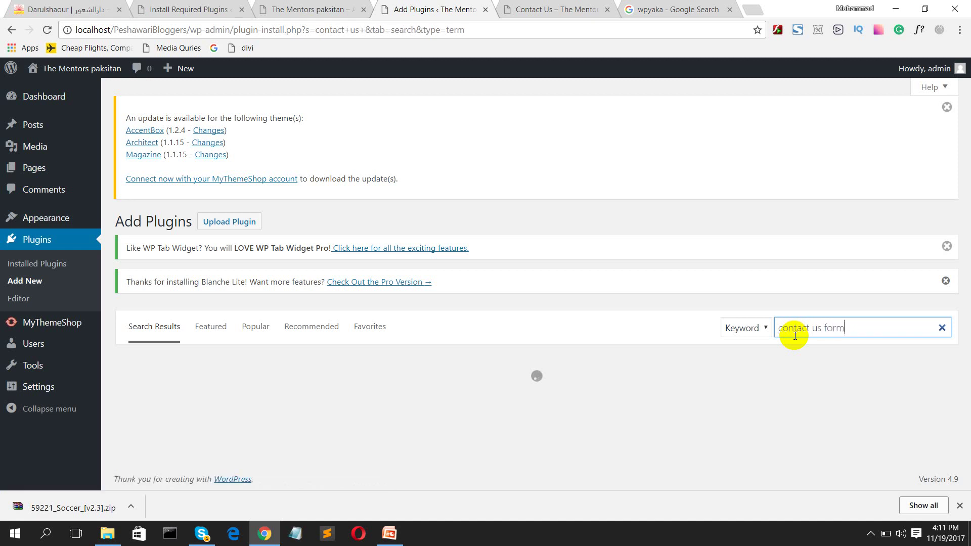
{"action": "type", "text": " 7"}
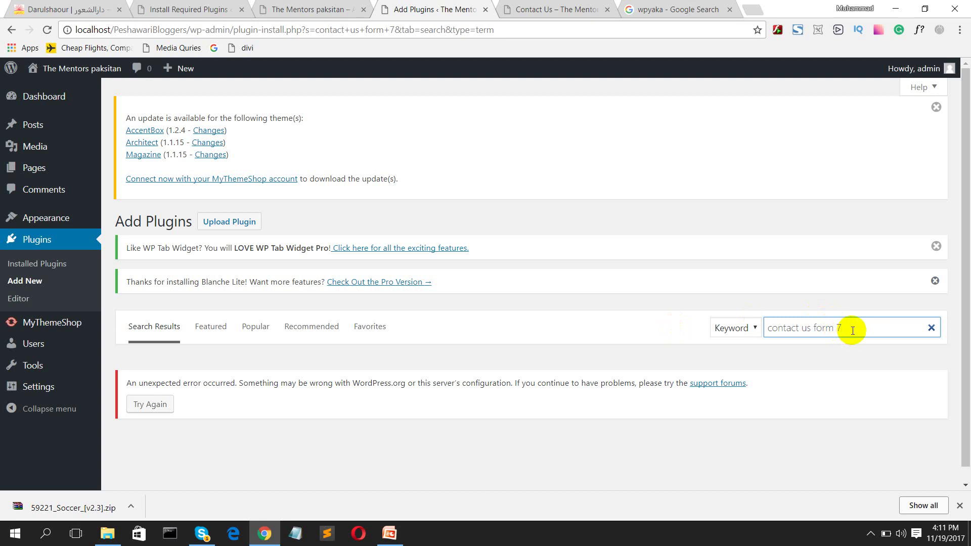
{"action": "key", "text": "BackSpace"}
{"action": "key", "text": "BackSpace"}
{"action": "key", "text": "BackSpace"}
{"action": "key", "text": "BackSpace"}
{"action": "key", "text": "BackSpace"}
{"action": "key", "text": "BackSpace"}
{"action": "key", "text": "BackSpace"}
{"action": "key", "text": "BackSpace"}
{"action": "key", "text": "BackSpace"}
{"action": "key", "text": "BackSpace"}
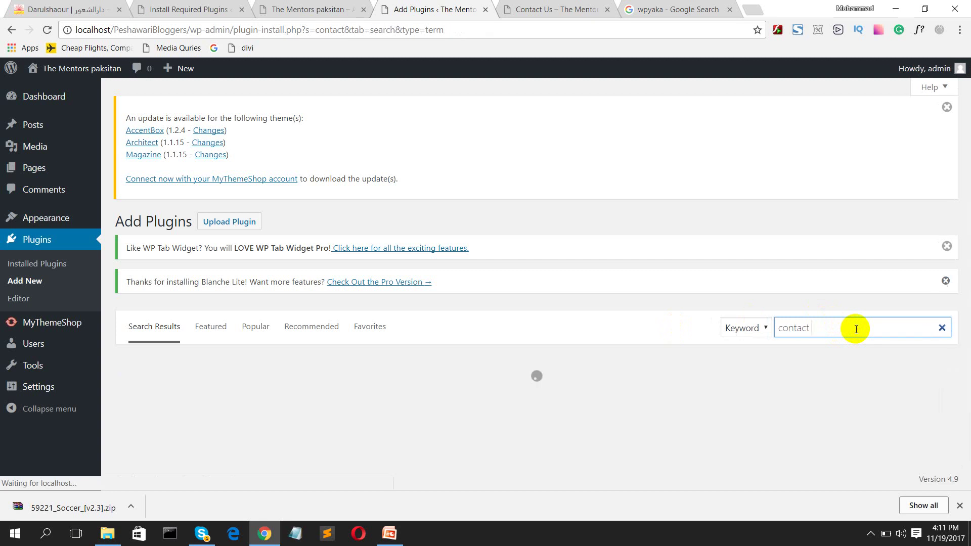
{"action": "type", "text": "us"}
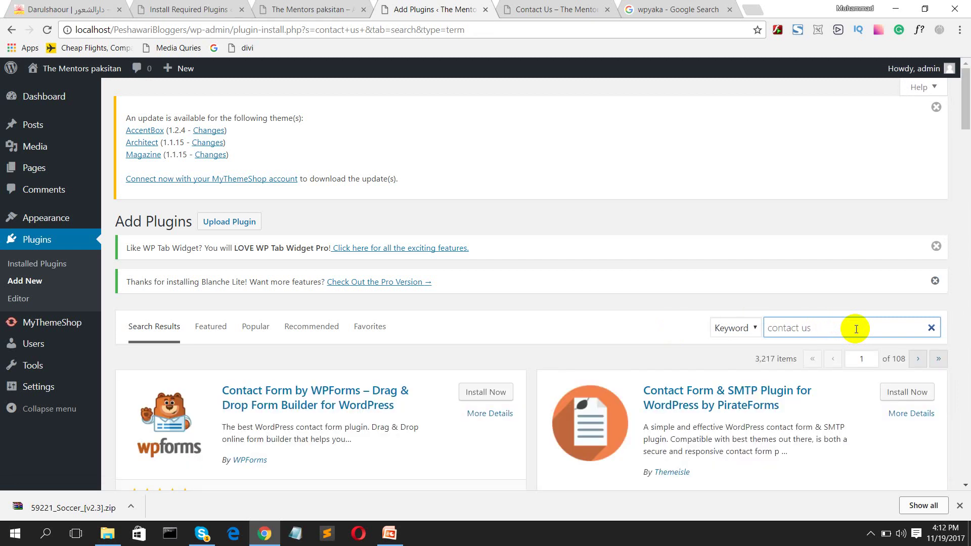
Step: Scroll through the 3,217 results, led by Contact Form by WPForms
{"action": "scroll", "coordinate": [849, 427], "scroll_direction": "down", "scroll_amount": 6}
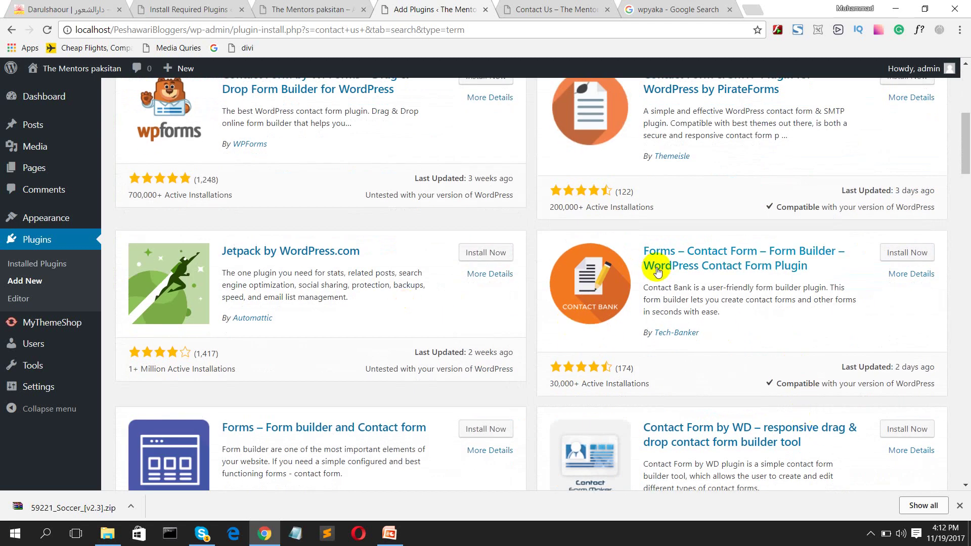
{"action": "scroll", "coordinate": [704, 258], "scroll_direction": "down", "scroll_amount": 1}
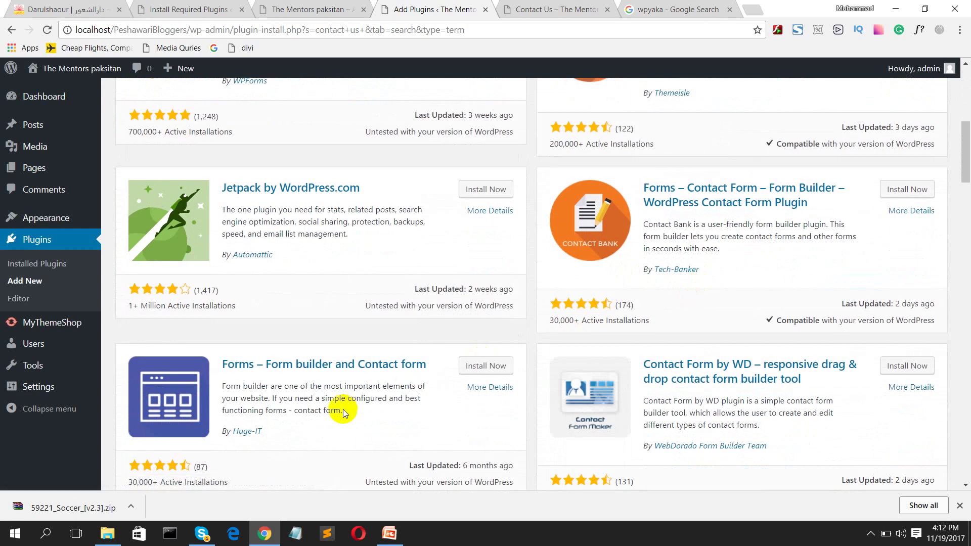
{"action": "scroll", "coordinate": [343, 409], "scroll_direction": "down", "scroll_amount": 3}
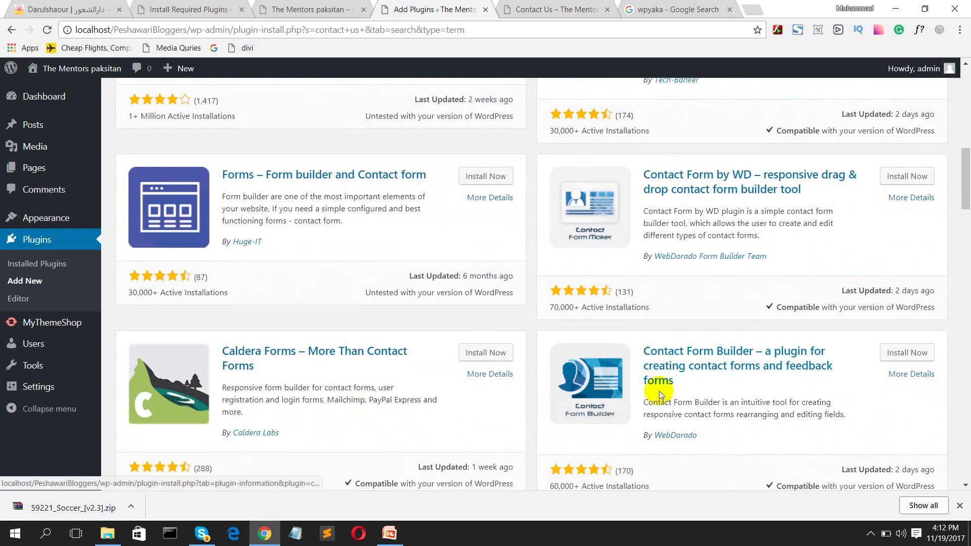
{"action": "scroll", "coordinate": [683, 370], "scroll_direction": "down", "scroll_amount": 3}
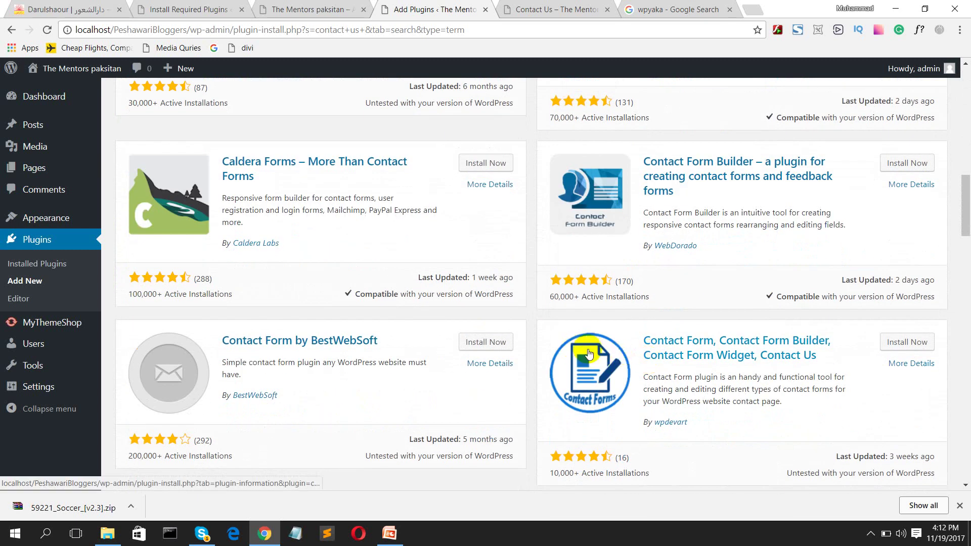
{"action": "scroll", "coordinate": [623, 356], "scroll_direction": "down", "scroll_amount": 3}
{"action": "scroll", "coordinate": [295, 377], "scroll_direction": "down", "scroll_amount": 1}
{"action": "scroll", "coordinate": [296, 377], "scroll_direction": "down", "scroll_amount": 4}
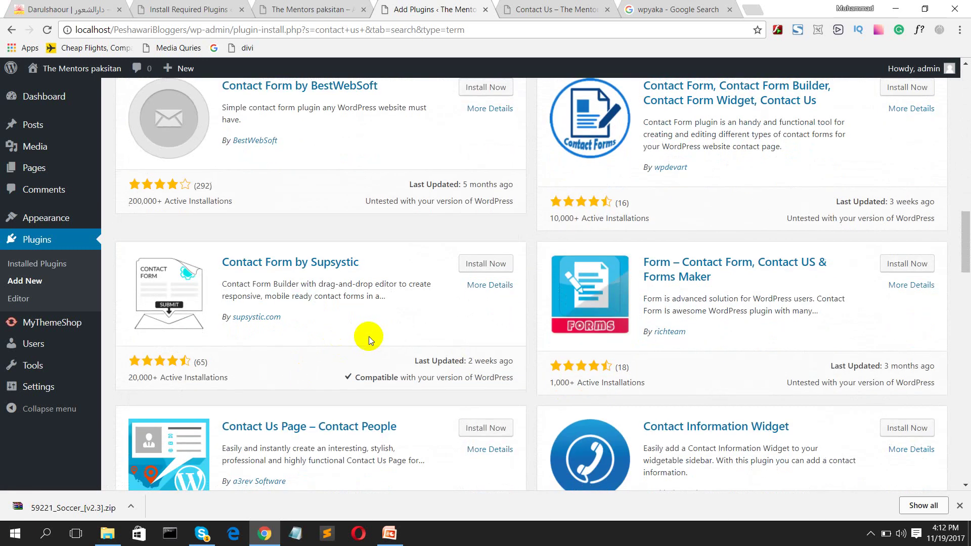
{"action": "scroll", "coordinate": [615, 316], "scroll_direction": "down", "scroll_amount": 3}
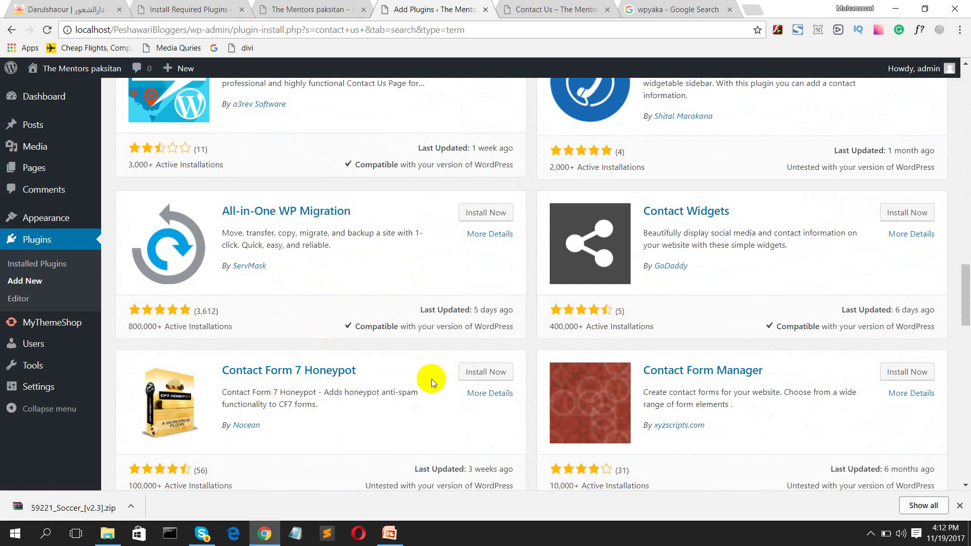
{"action": "scroll", "coordinate": [354, 395], "scroll_direction": "down", "scroll_amount": 1}
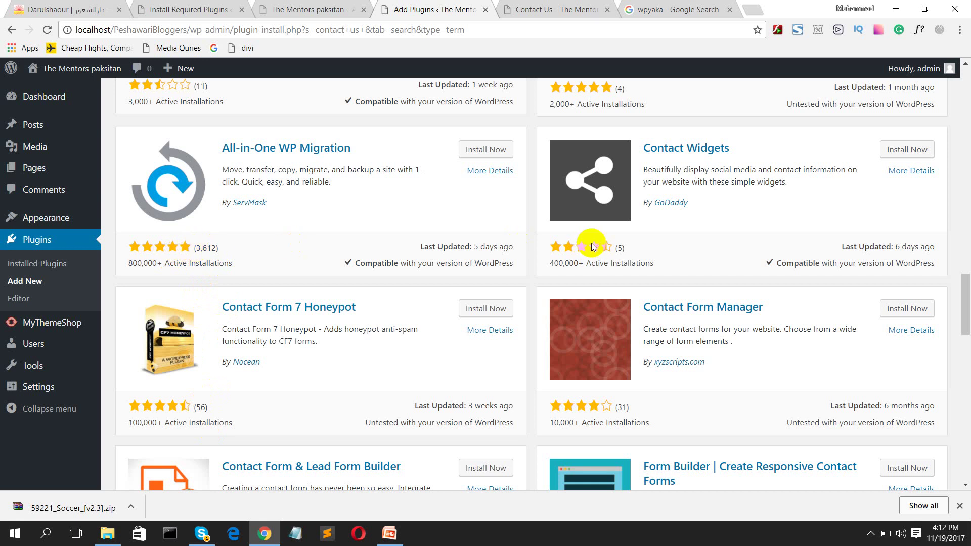
{"action": "scroll", "coordinate": [560, 258], "scroll_direction": "up", "scroll_amount": 15}
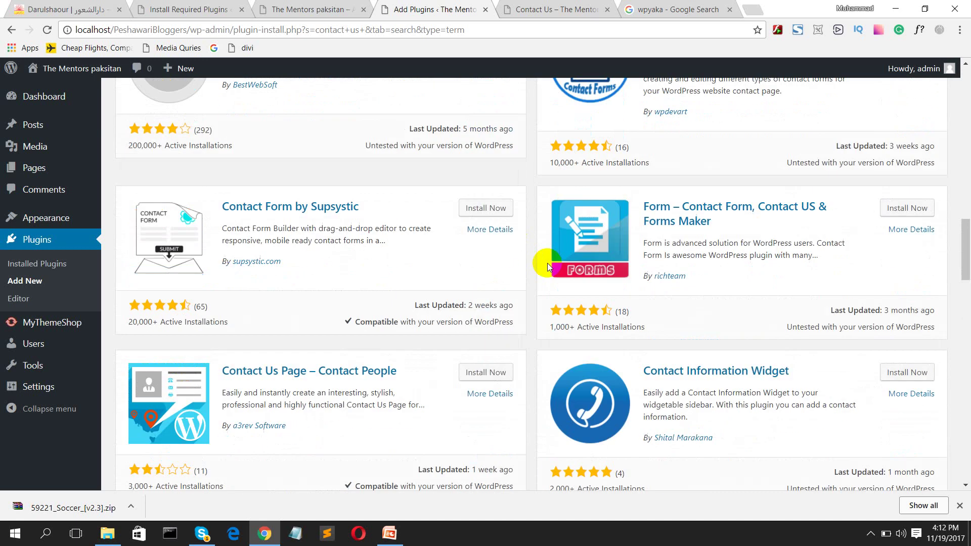
{"action": "scroll", "coordinate": [730, 188], "scroll_direction": "up", "scroll_amount": 10}
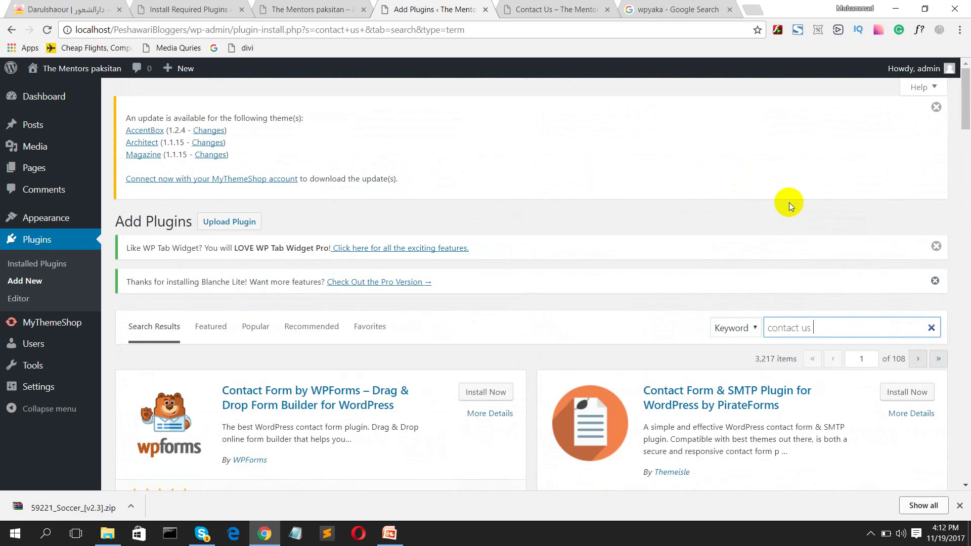
Step: Extend the plugin search to 'contact us form 7', then trim it back to 'contact us'
{"action": "type", "text": "fo"}
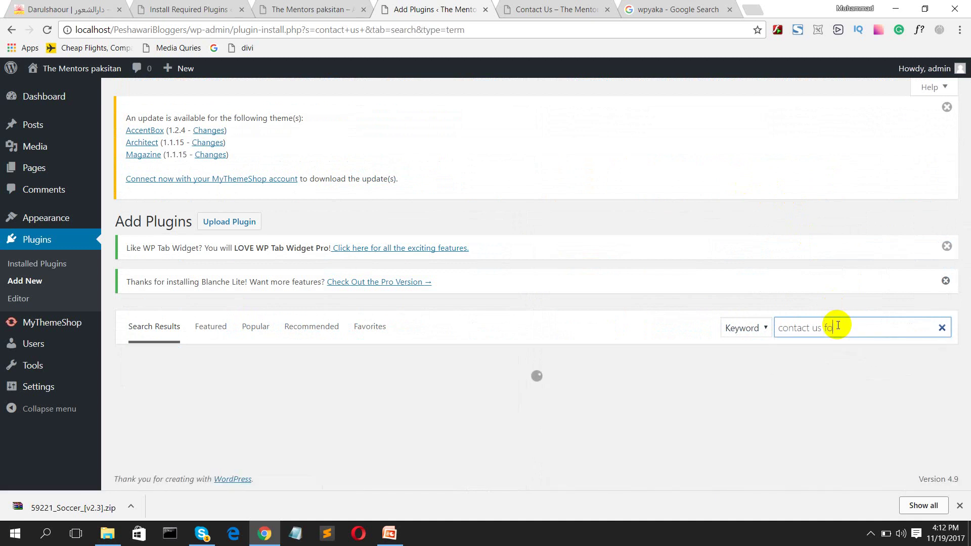
{"action": "type", "text": "rm"}
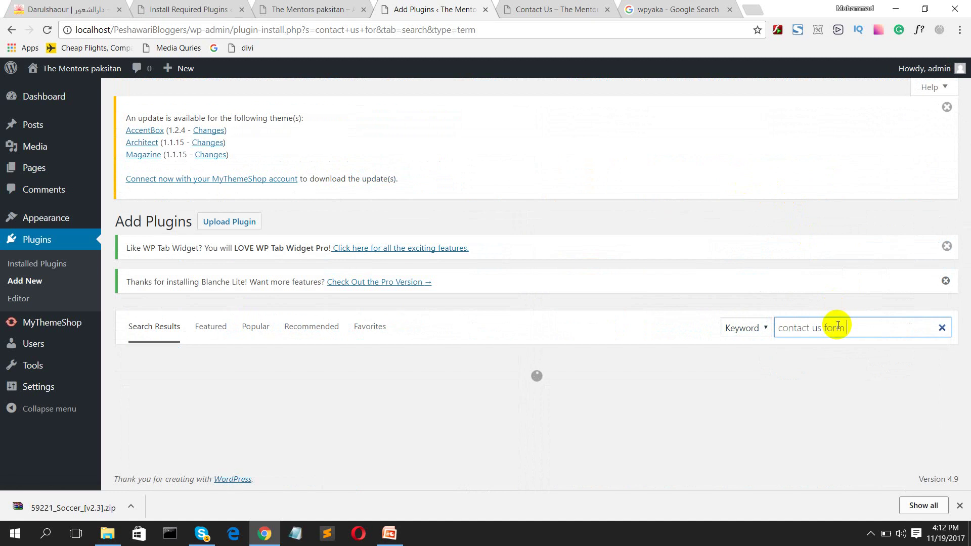
{"action": "type", "text": " 7"}
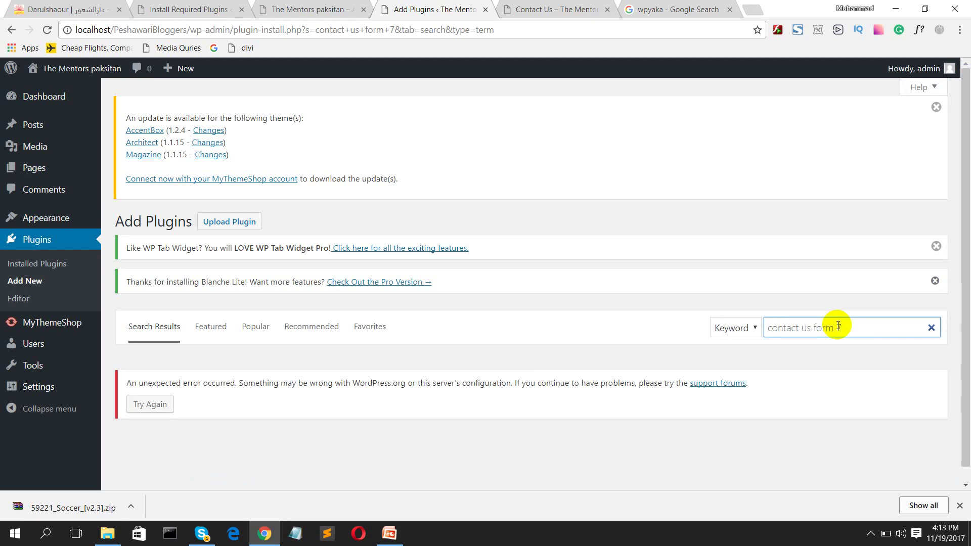
{"action": "key", "text": "BackSpace"}
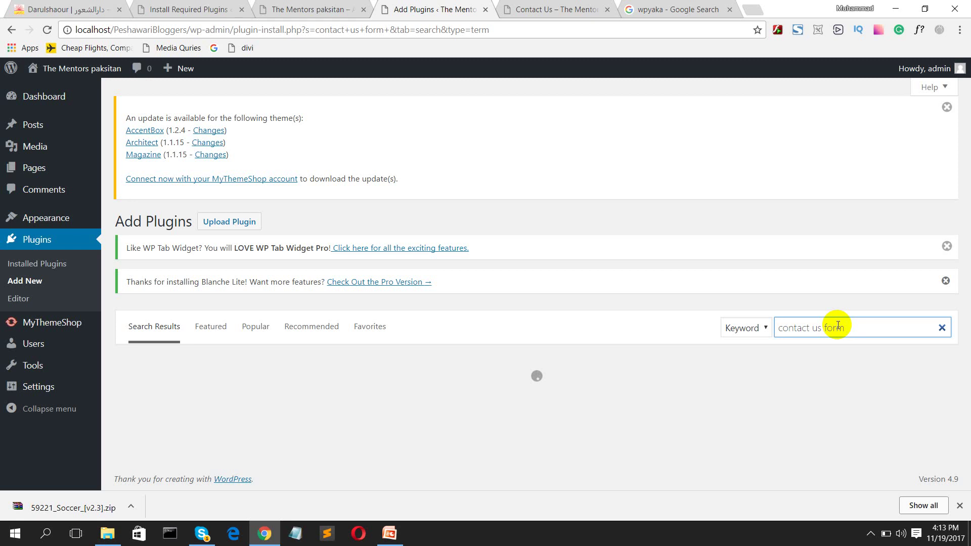
{"action": "key", "text": "BackSpace"}
{"action": "key", "text": "BackSpace"}
{"action": "key", "text": "BackSpace"}
{"action": "key", "text": "BackSpace"}
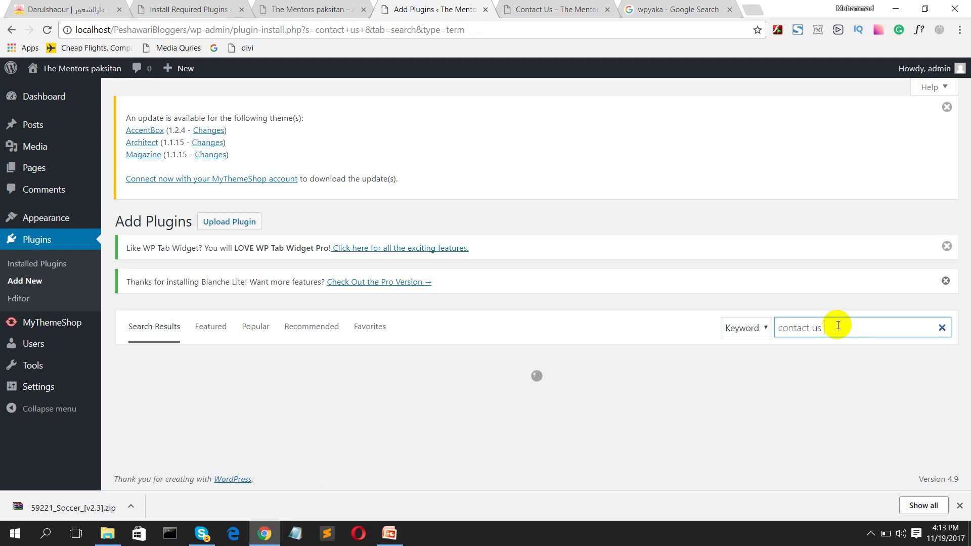
{"action": "key", "text": "BackSpace"}
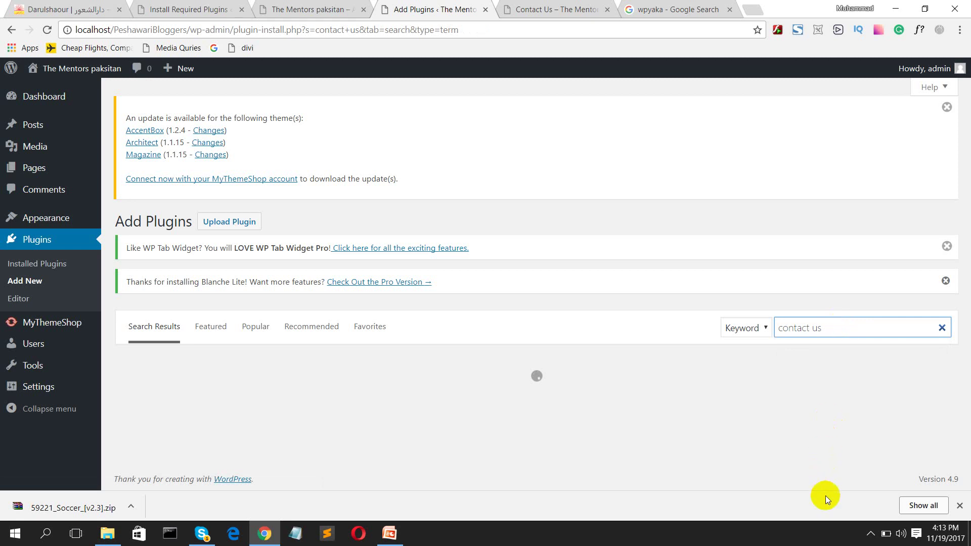
Step: Install and activate Contact Form 7 from the 'contact' search results
{"action": "left_click", "coordinate": [871, 534]}
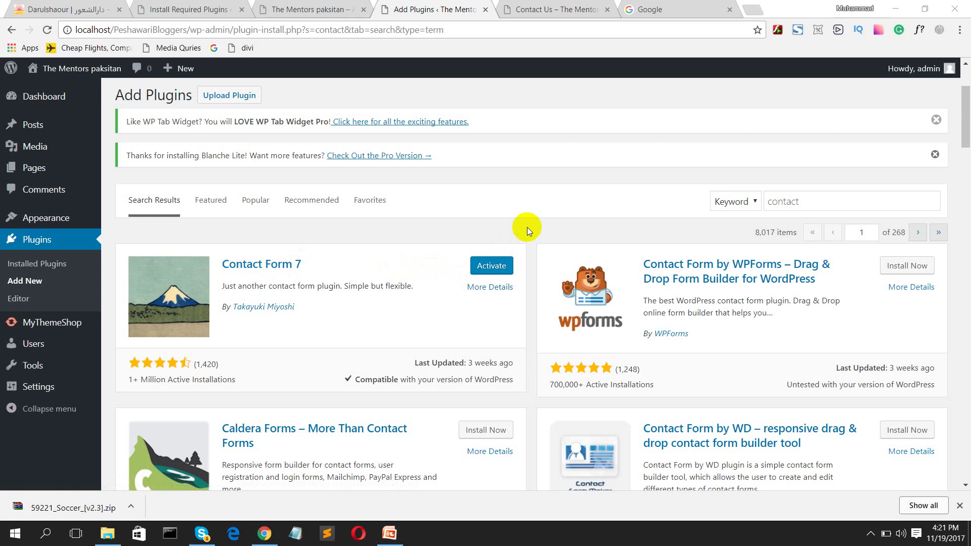
{"action": "left_click", "coordinate": [504, 269]}
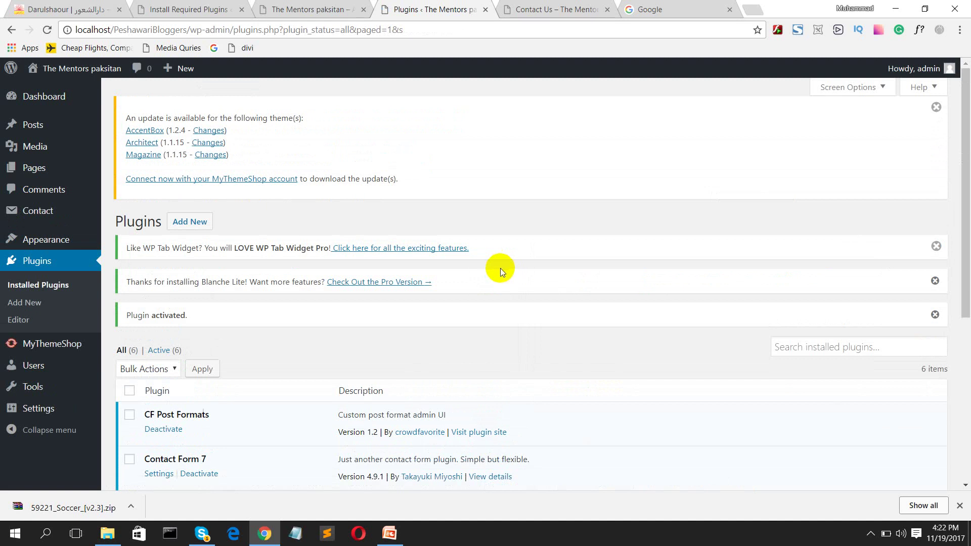
Step: Open Contact form 1 from the Contact > Contact Forms list for editing
{"action": "scroll", "coordinate": [395, 259], "scroll_direction": "down", "scroll_amount": 1}
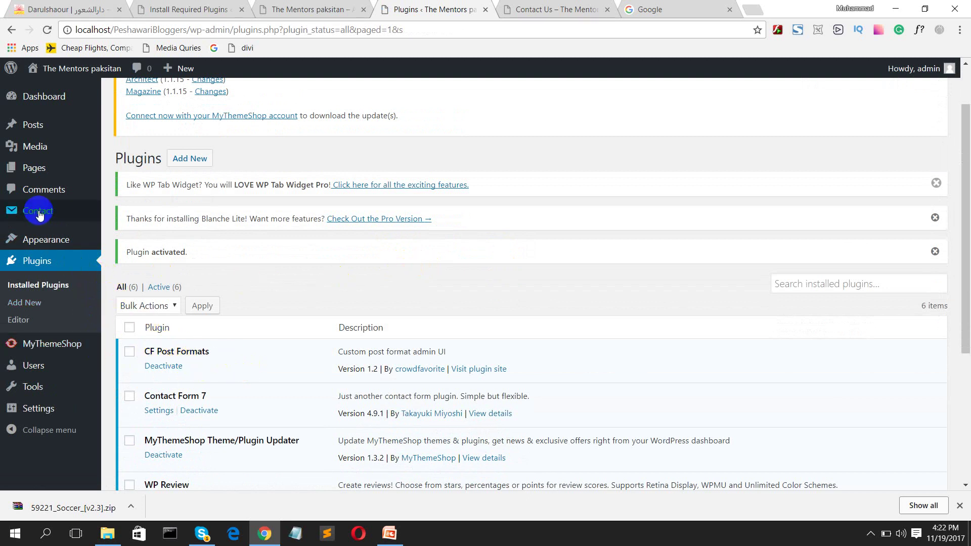
{"action": "mouse_move", "coordinate": [39, 212]}
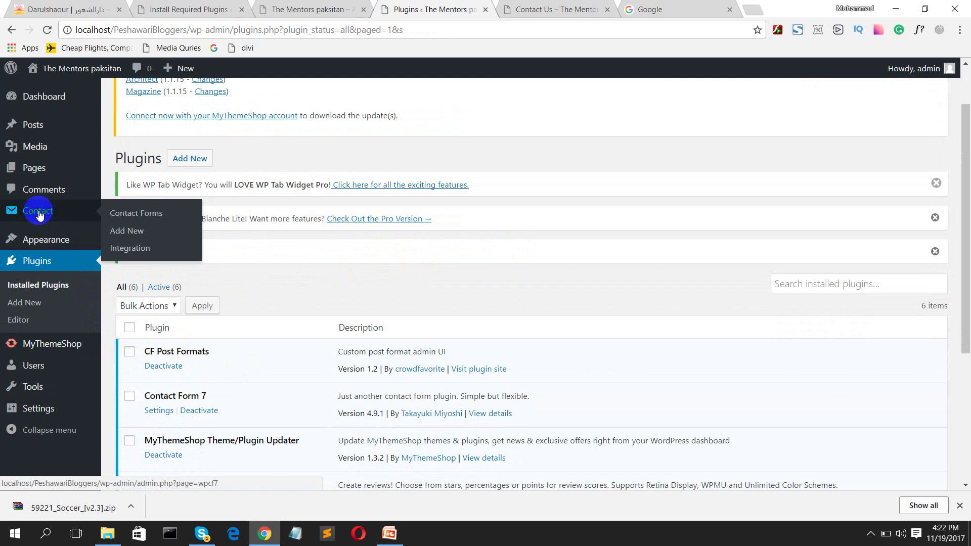
{"action": "left_click", "coordinate": [39, 213]}
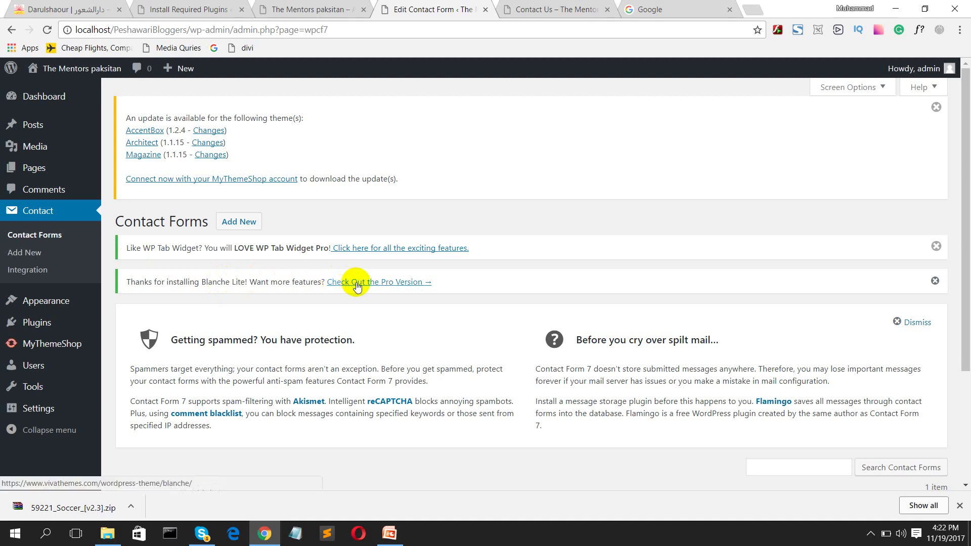
{"action": "scroll", "coordinate": [438, 344], "scroll_direction": "down", "scroll_amount": 3}
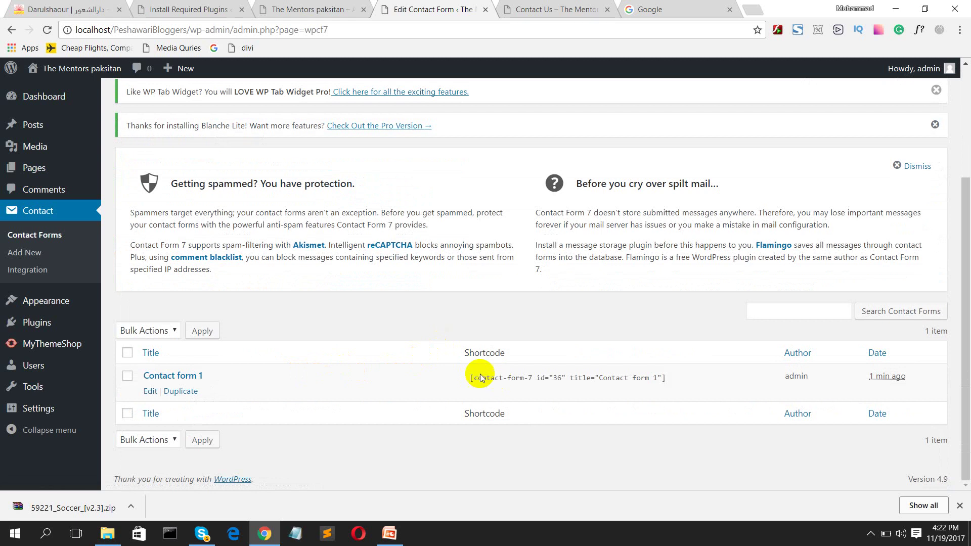
{"action": "left_click", "coordinate": [192, 376]}
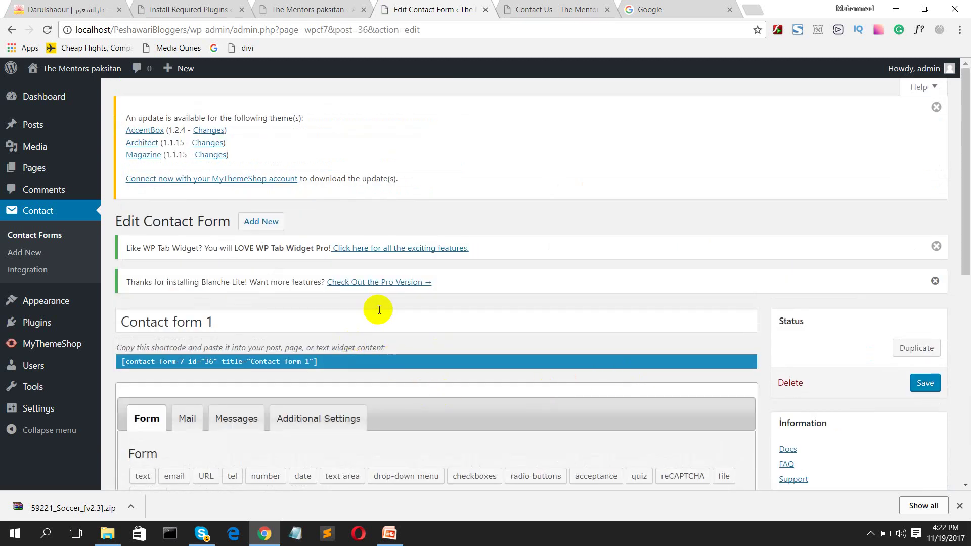
{"action": "scroll", "coordinate": [388, 316], "scroll_direction": "down", "scroll_amount": 2}
{"action": "scroll", "coordinate": [388, 316], "scroll_direction": "down", "scroll_amount": 5}
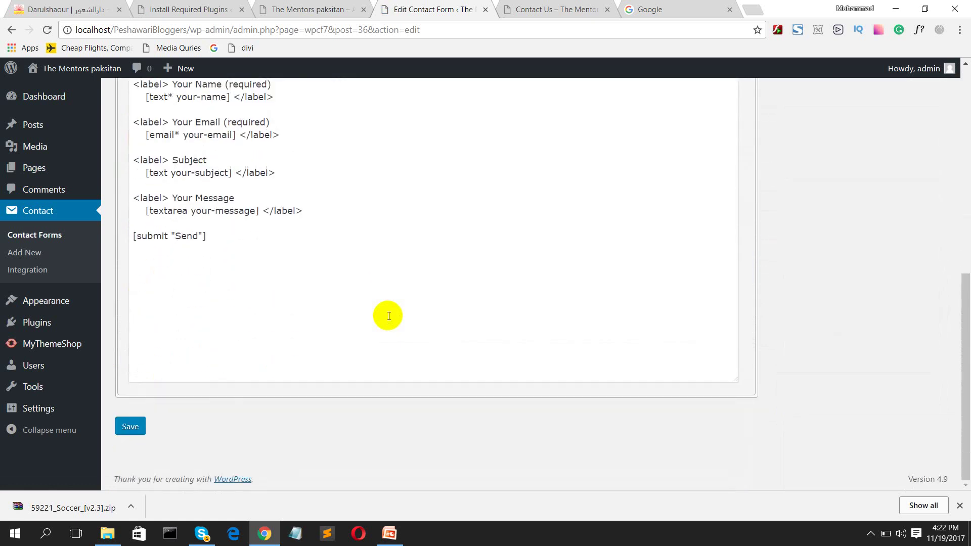
{"action": "scroll", "coordinate": [388, 316], "scroll_direction": "up", "scroll_amount": 7}
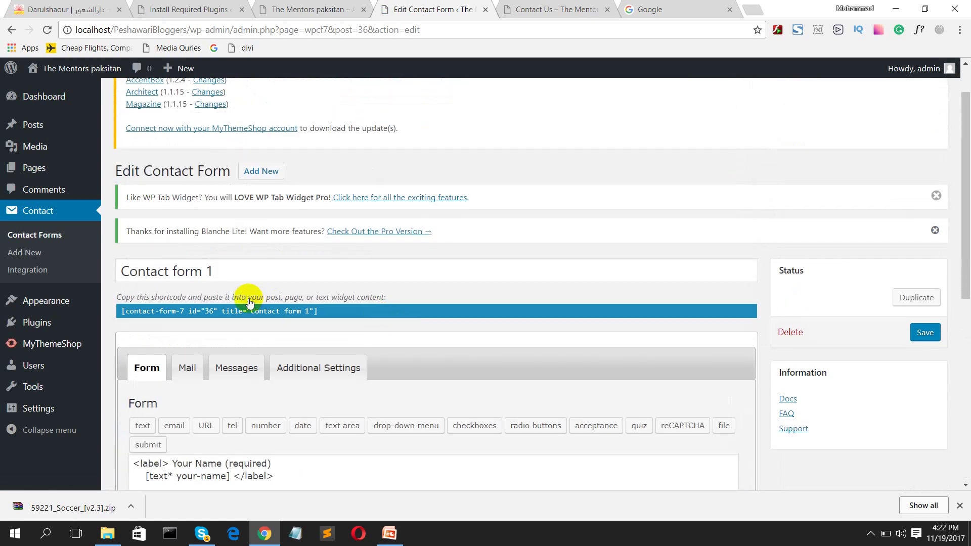
Step: Copy the shortcode [contact-form-7 id="36" title="Contact form 1"]
{"action": "left_click", "coordinate": [330, 310]}
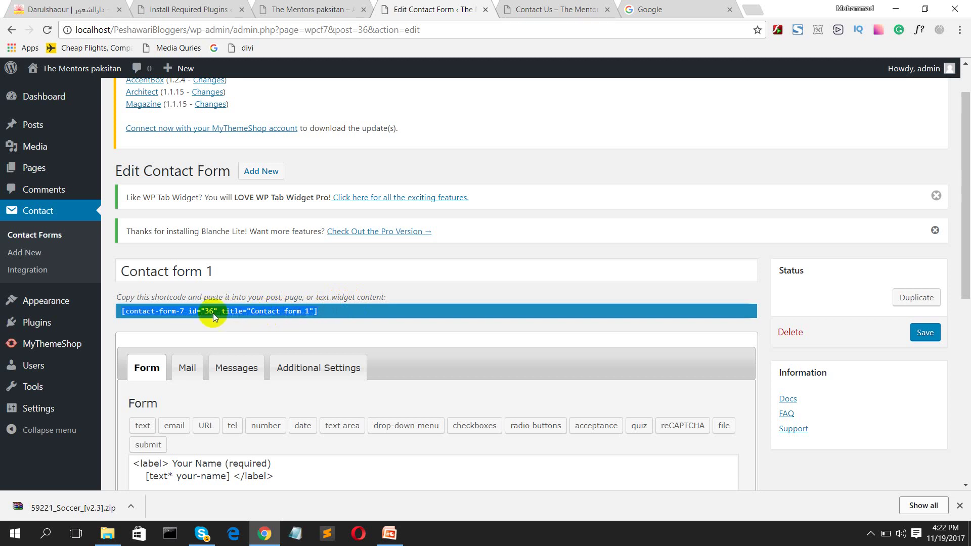
{"action": "left_click_drag", "start_coordinate": [122, 314], "coordinate": [340, 312]}
{"action": "left_click_drag", "start_coordinate": [121, 311], "coordinate": [319, 313]}
{"action": "right_click", "coordinate": [300, 311]}
{"action": "left_click", "coordinate": [315, 319]}
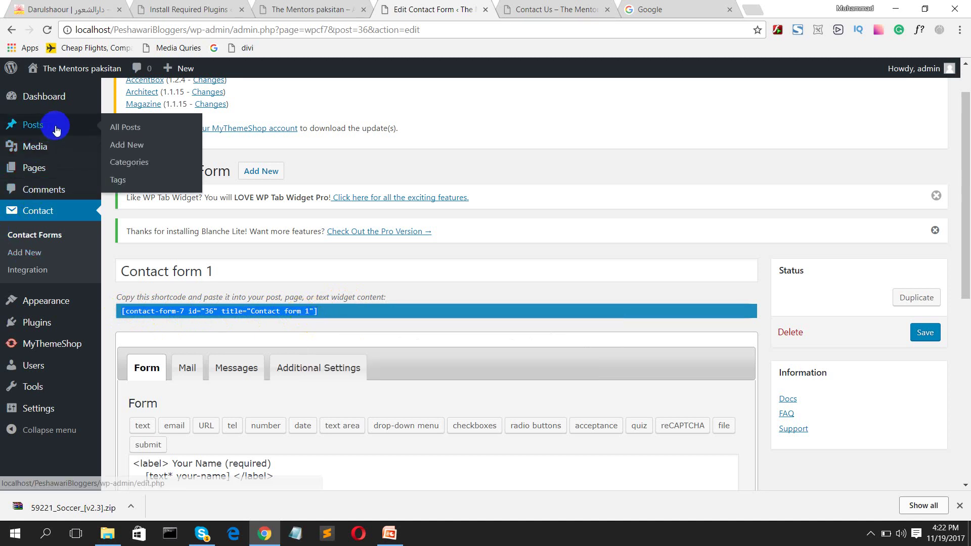
Step: Open the Contact Us page for editing from All Pages in a new tab
{"action": "mouse_move", "coordinate": [56, 169]}
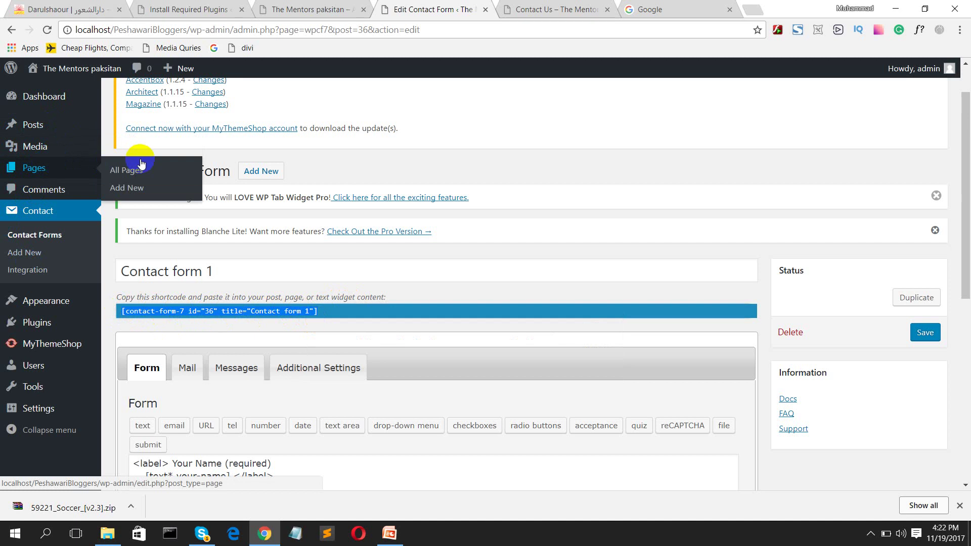
{"action": "middle_click", "coordinate": [142, 175]}
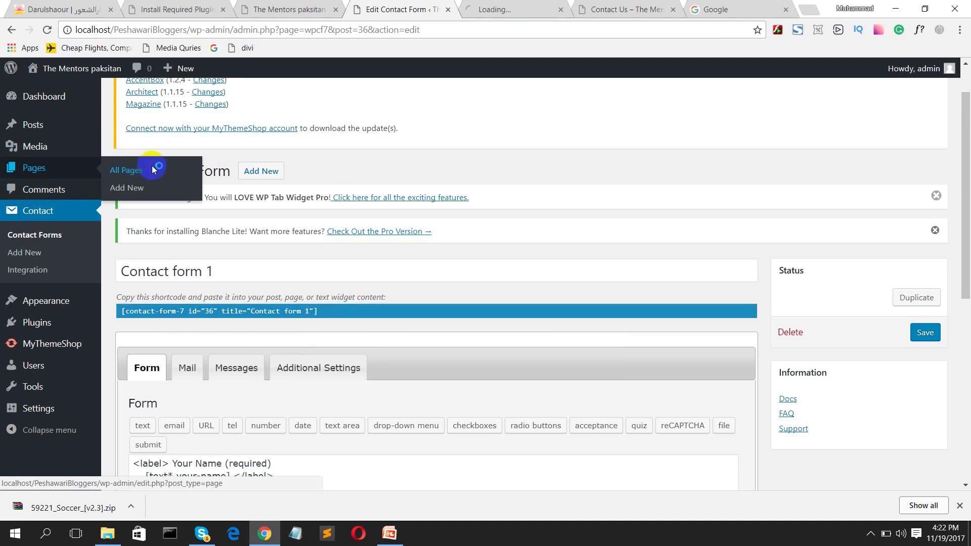
{"action": "left_click", "coordinate": [493, 6]}
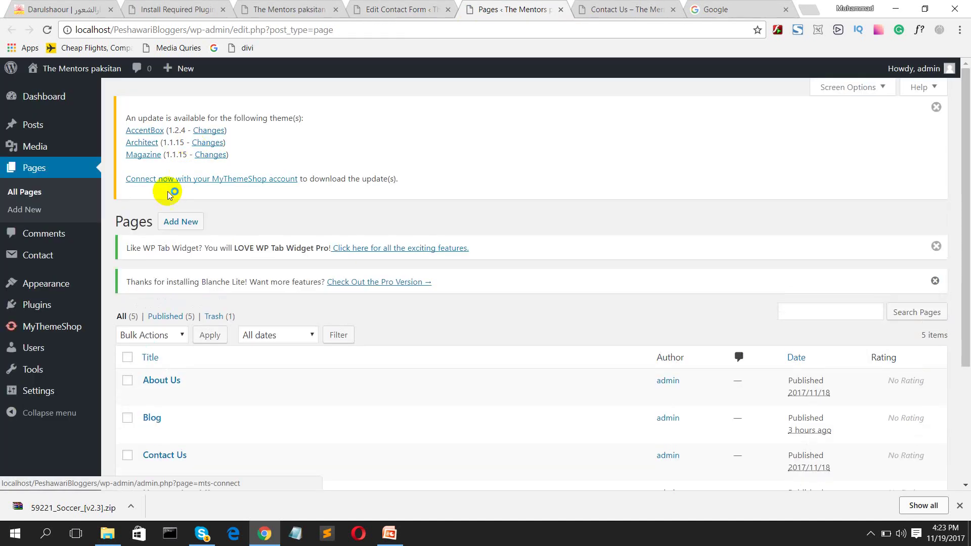
{"action": "scroll", "coordinate": [171, 304], "scroll_direction": "down", "scroll_amount": 3}
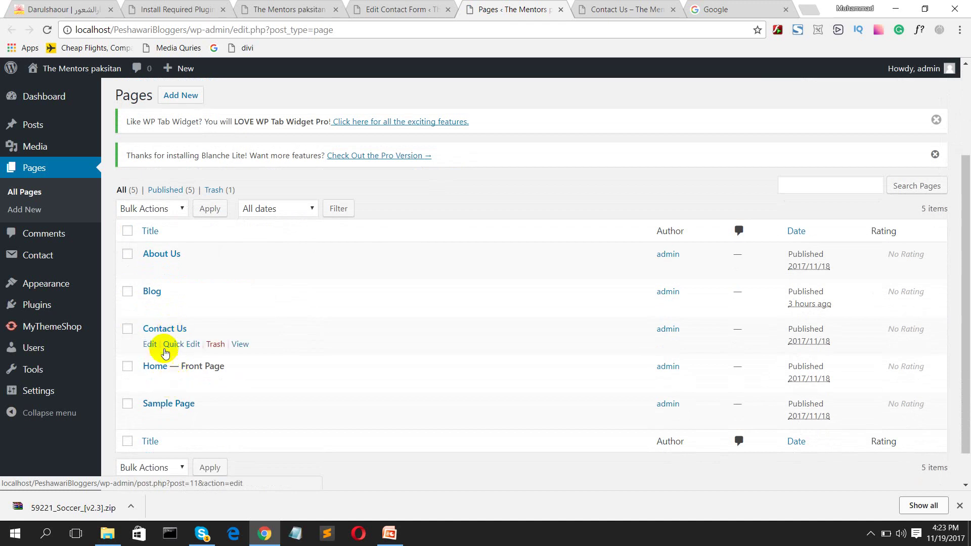
{"action": "left_click", "coordinate": [165, 331]}
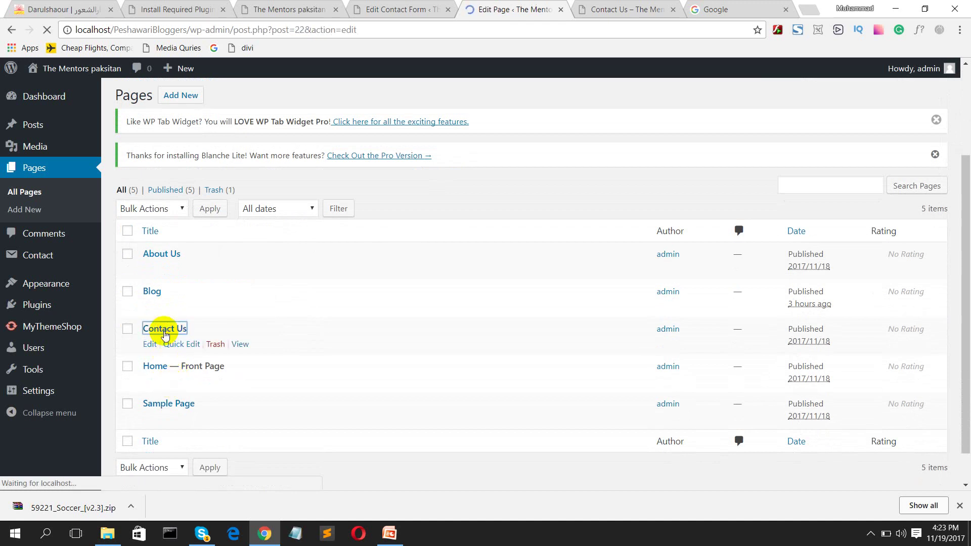
{"action": "scroll", "coordinate": [218, 370], "scroll_direction": "down", "scroll_amount": 3}
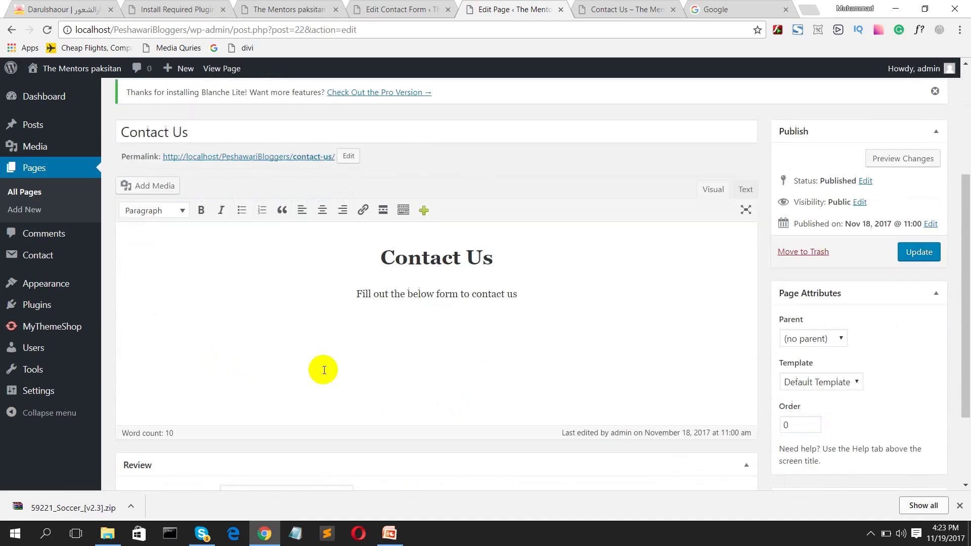
Step: Paste the Contact form 1 shortcode on a new line below the intro and centre it
{"action": "left_click", "coordinate": [380, 334]}
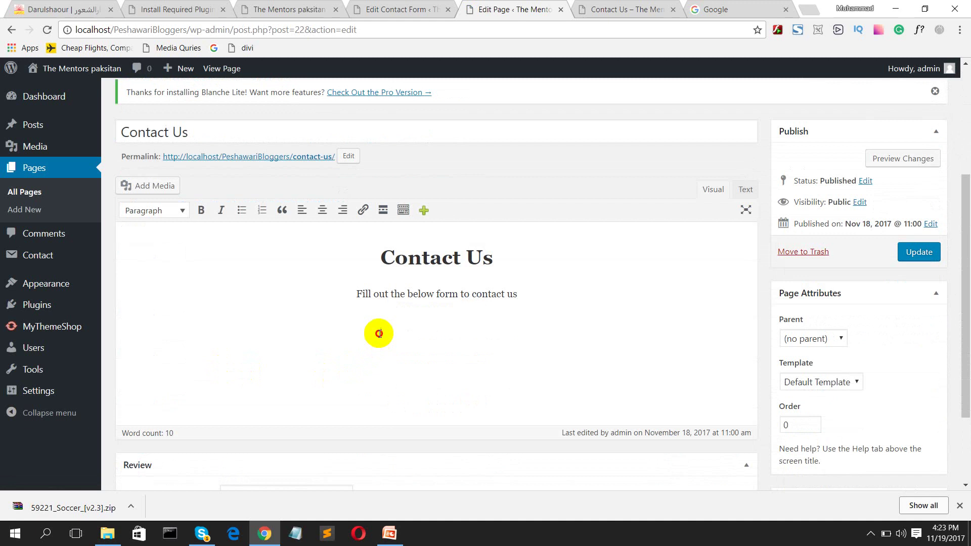
{"action": "left_click", "coordinate": [528, 285]}
{"action": "key", "text": "Return"}
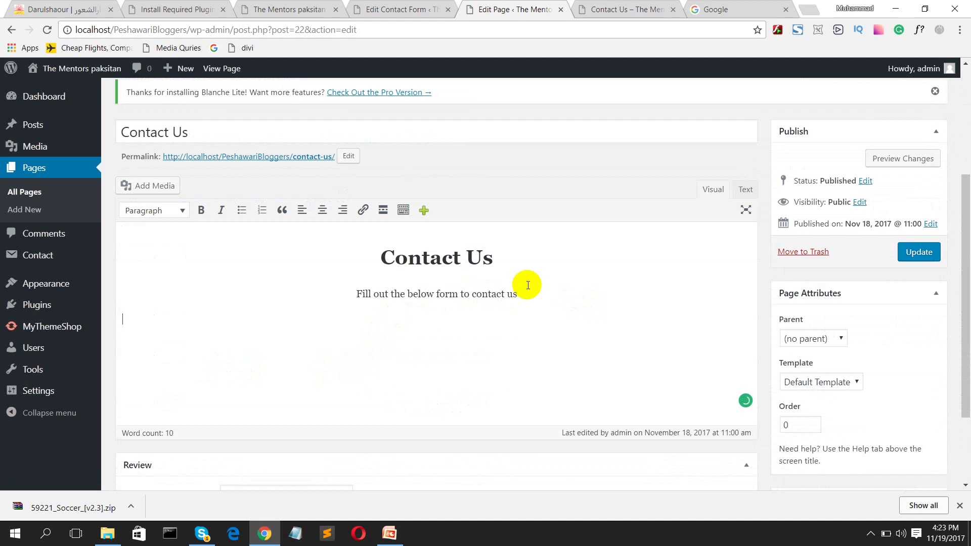
{"action": "key", "text": "ctrl+v"}
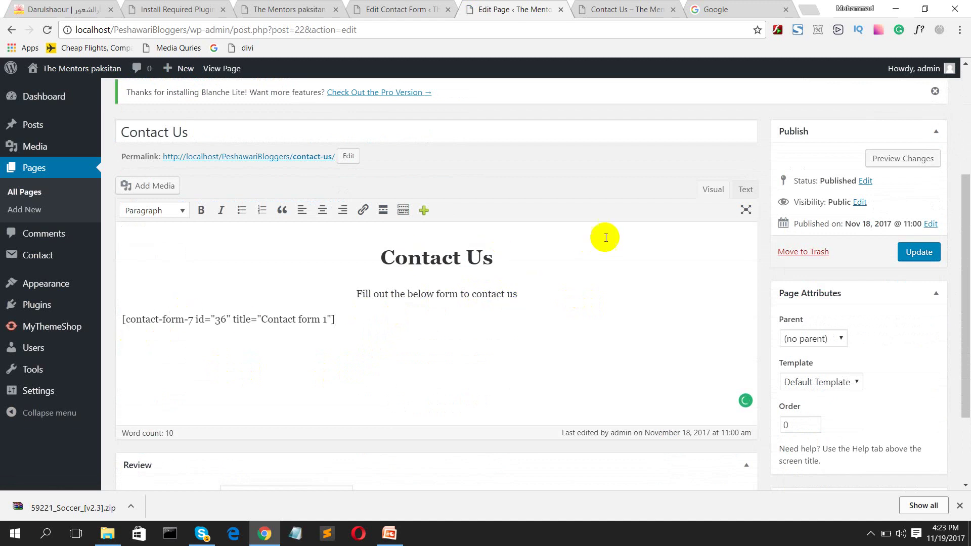
{"action": "left_click", "coordinate": [748, 191]}
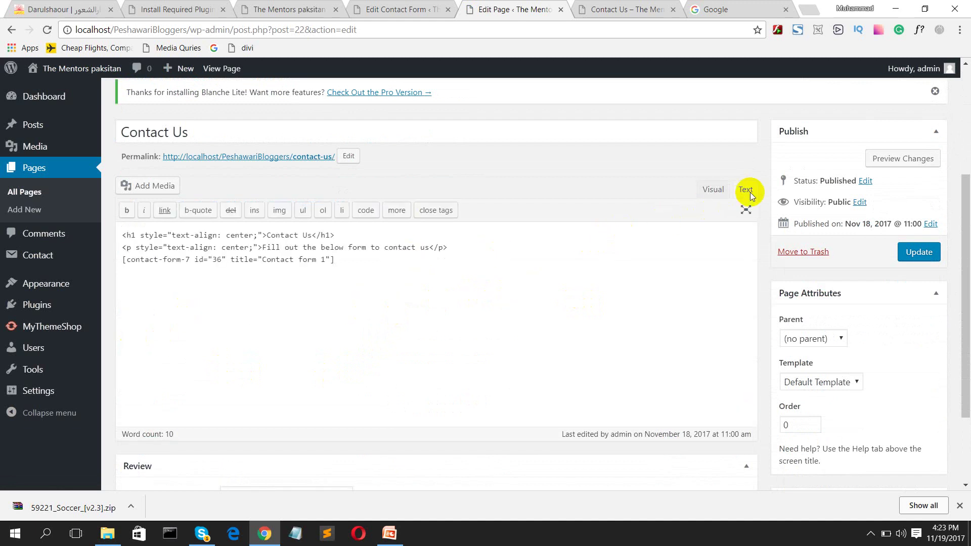
{"action": "left_click", "coordinate": [711, 189]}
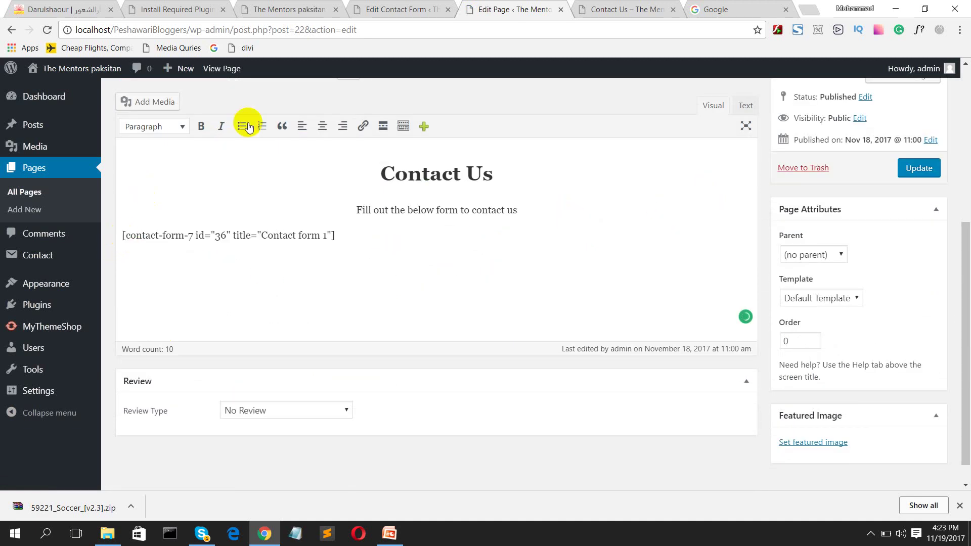
{"action": "left_click", "coordinate": [322, 126]}
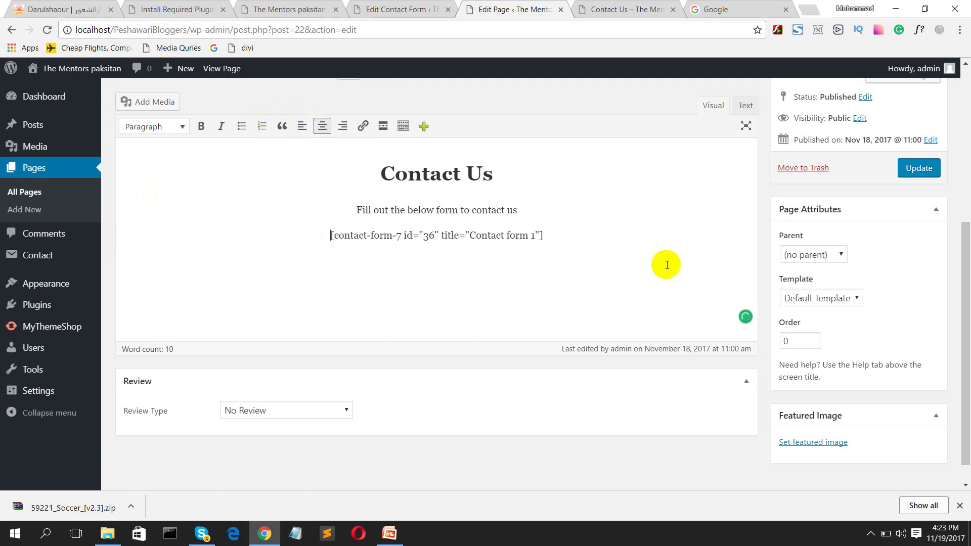
{"action": "scroll", "coordinate": [717, 229], "scroll_direction": "up", "scroll_amount": 3}
{"action": "scroll", "coordinate": [719, 227], "scroll_direction": "down", "scroll_amount": 2}
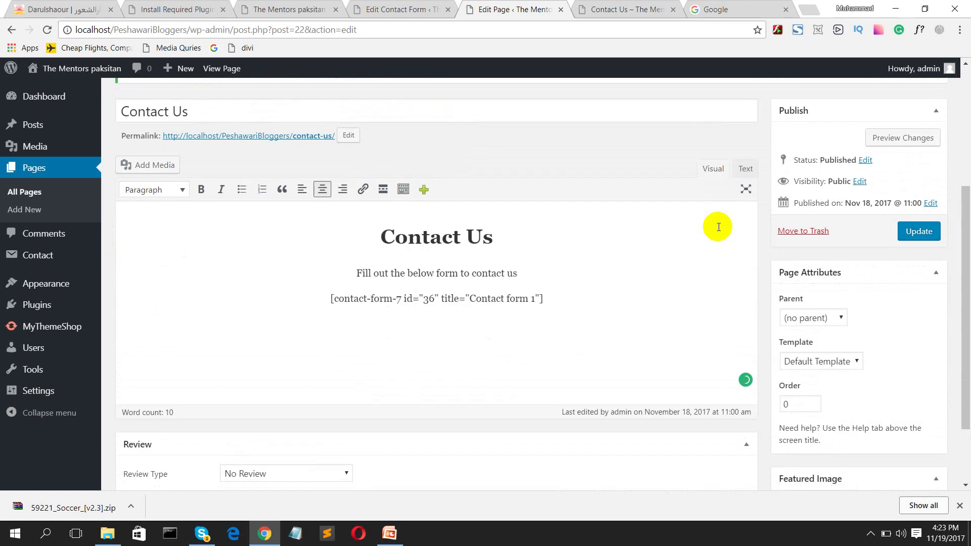
Step: Preview the Contact Us page and try the Name, Email, Subject and Message fields
{"action": "left_click", "coordinate": [898, 137]}
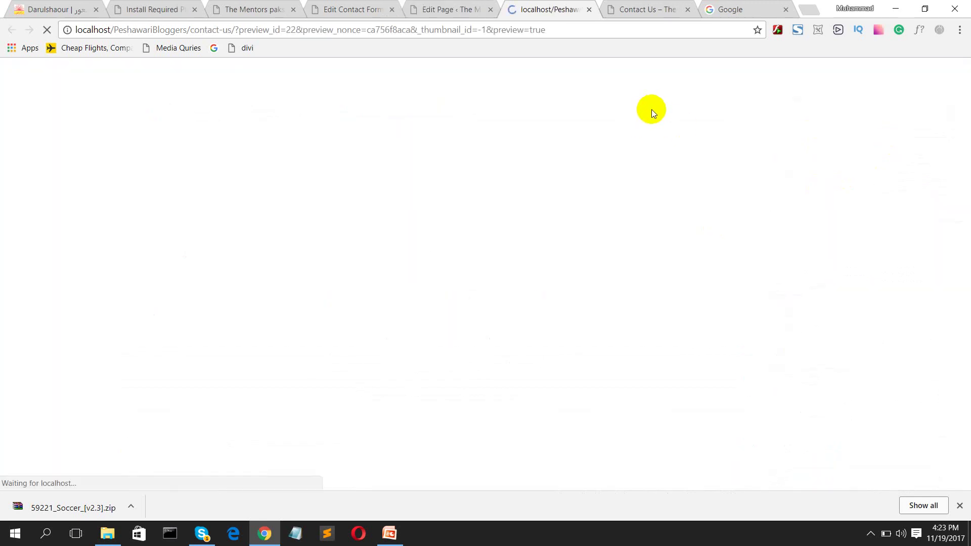
{"action": "scroll", "coordinate": [506, 187], "scroll_direction": "down", "scroll_amount": 1}
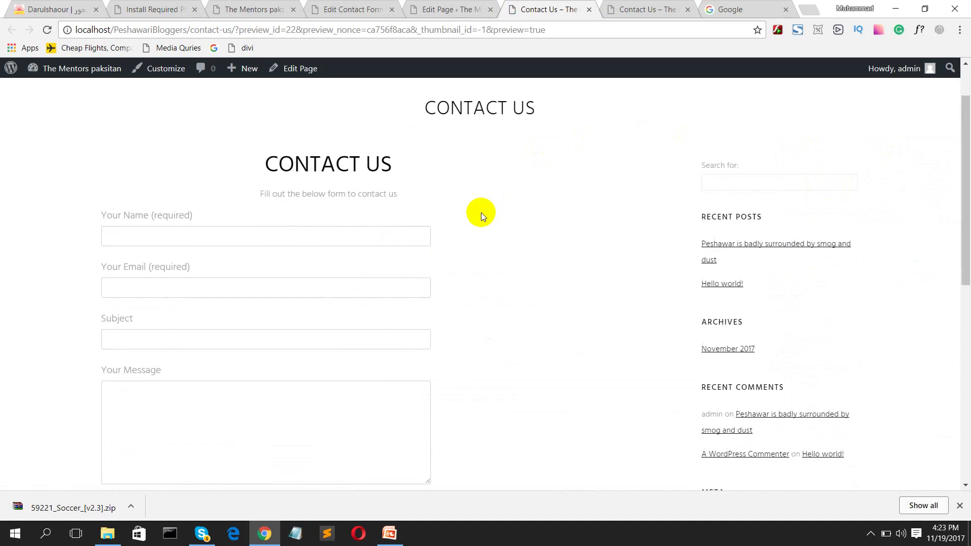
{"action": "scroll", "coordinate": [478, 214], "scroll_direction": "up", "scroll_amount": 1}
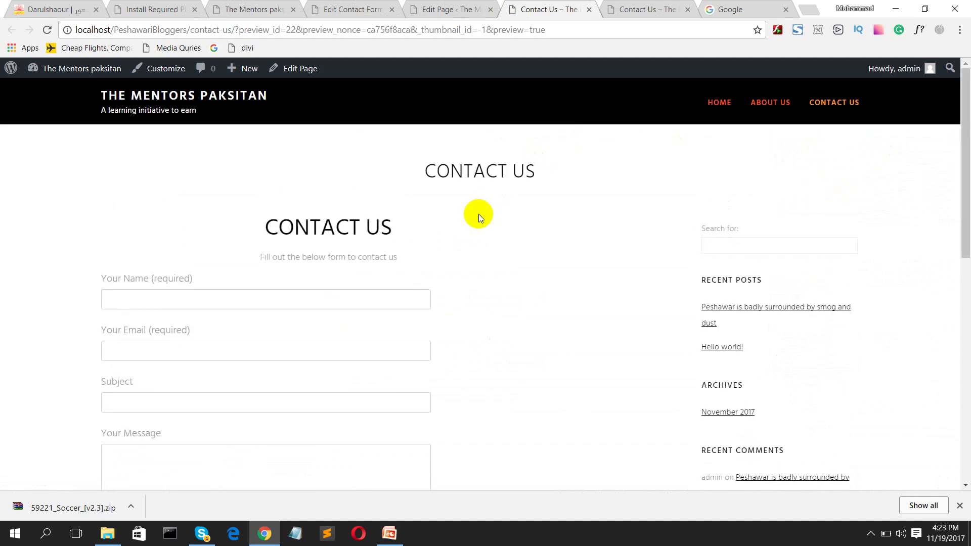
{"action": "scroll", "coordinate": [479, 214], "scroll_direction": "down", "scroll_amount": 5}
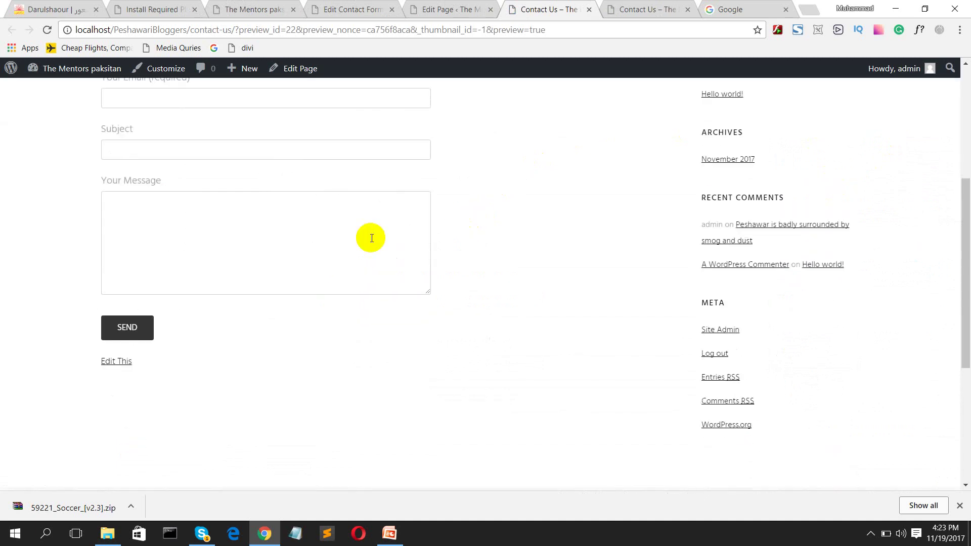
{"action": "left_click", "coordinate": [319, 226]}
{"action": "scroll", "coordinate": [294, 238], "scroll_direction": "up", "scroll_amount": 4}
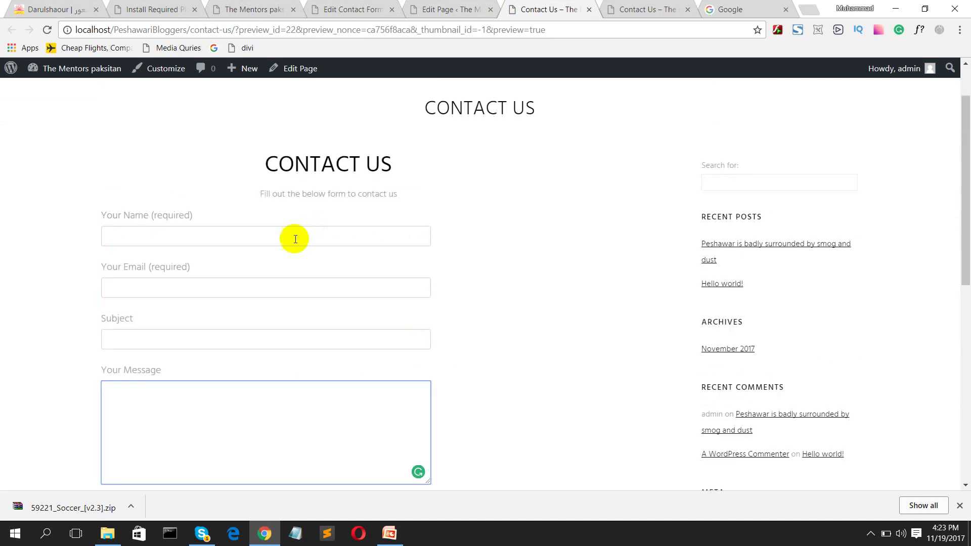
{"action": "left_click", "coordinate": [278, 240]}
{"action": "left_click", "coordinate": [281, 288]}
{"action": "left_click", "coordinate": [278, 334]}
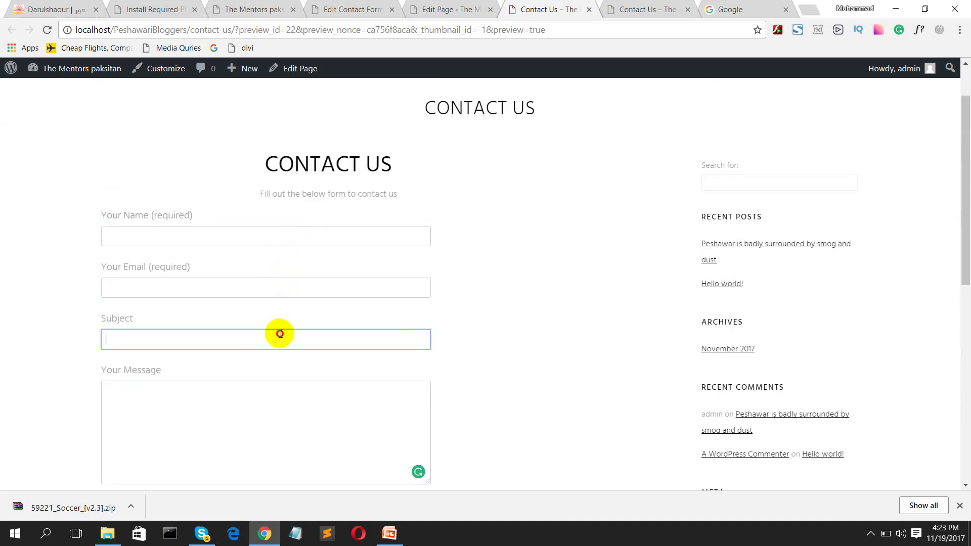
{"action": "left_click", "coordinate": [240, 405]}
{"action": "scroll", "coordinate": [256, 403], "scroll_direction": "down", "scroll_amount": 1}
{"action": "scroll", "coordinate": [257, 403], "scroll_direction": "down", "scroll_amount": 3}
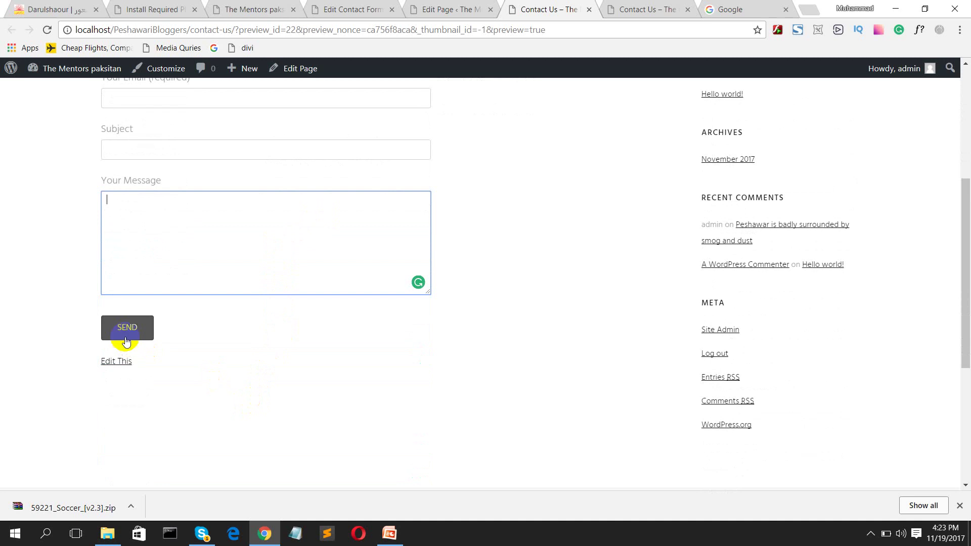
Step: Submit the empty contact form, then return focus to the Your Name field
{"action": "left_click", "coordinate": [126, 340]}
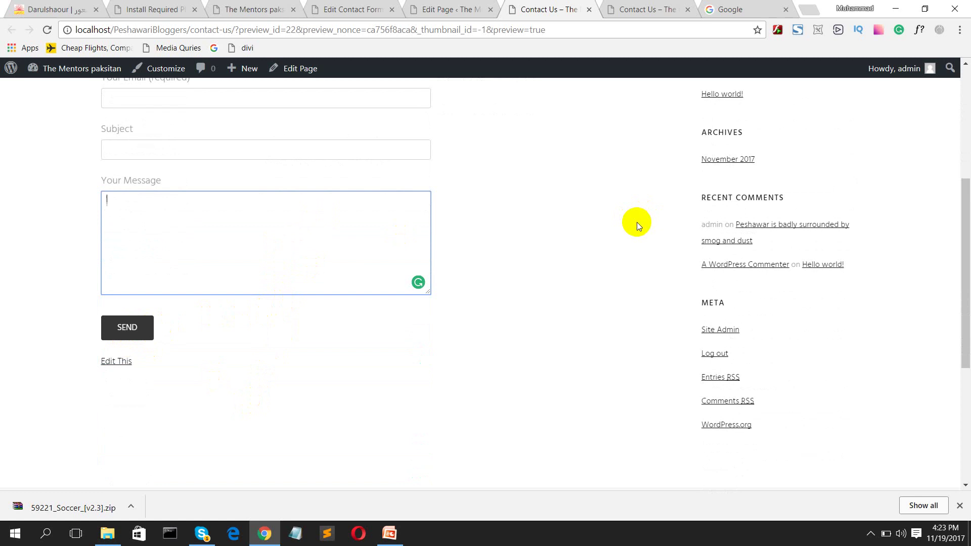
{"action": "scroll", "coordinate": [632, 208], "scroll_direction": "up", "scroll_amount": 5}
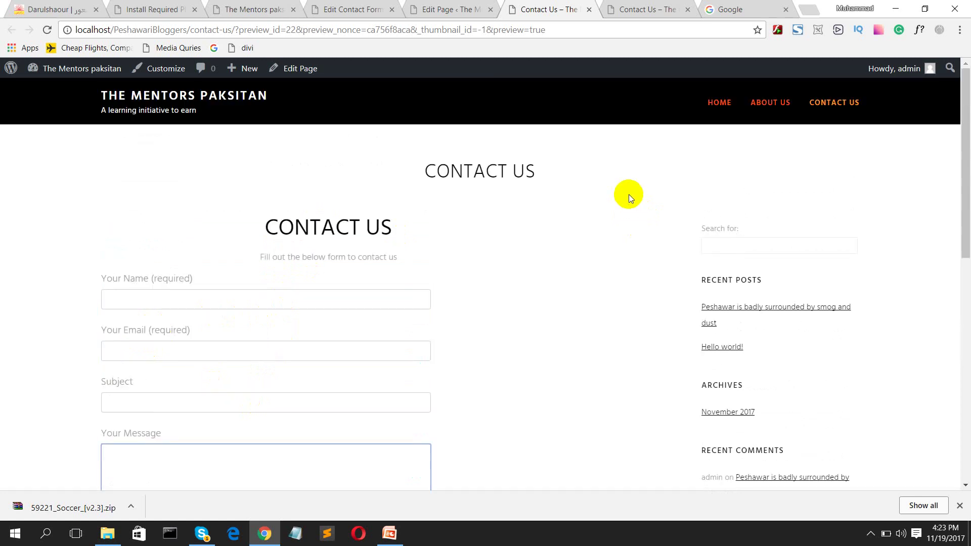
{"action": "left_click", "coordinate": [277, 304]}
Step: Return to the Contact Us page editor and go to Contact > Contact Forms
{"action": "left_click", "coordinate": [436, 9]}
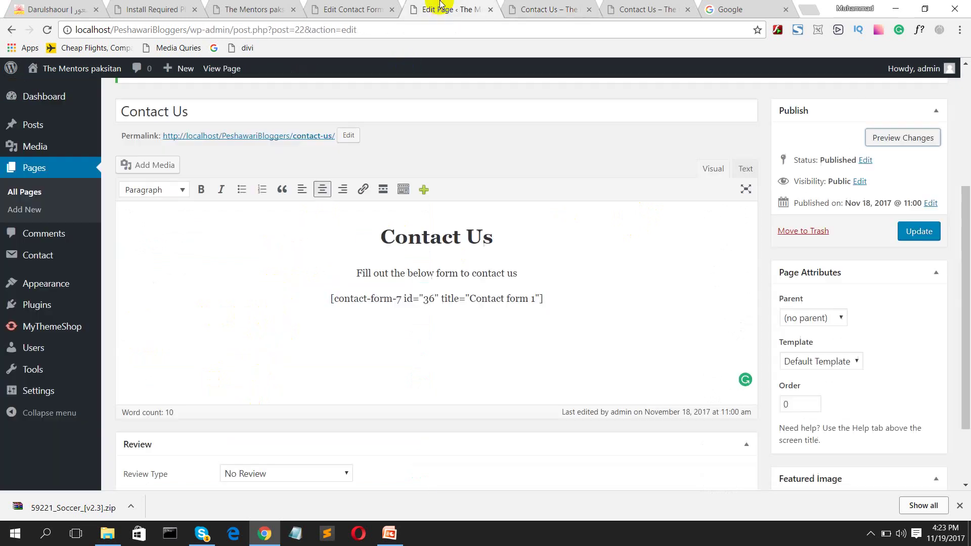
{"action": "scroll", "coordinate": [232, 438], "scroll_direction": "down", "scroll_amount": 2}
{"action": "scroll", "coordinate": [289, 363], "scroll_direction": "up", "scroll_amount": 5}
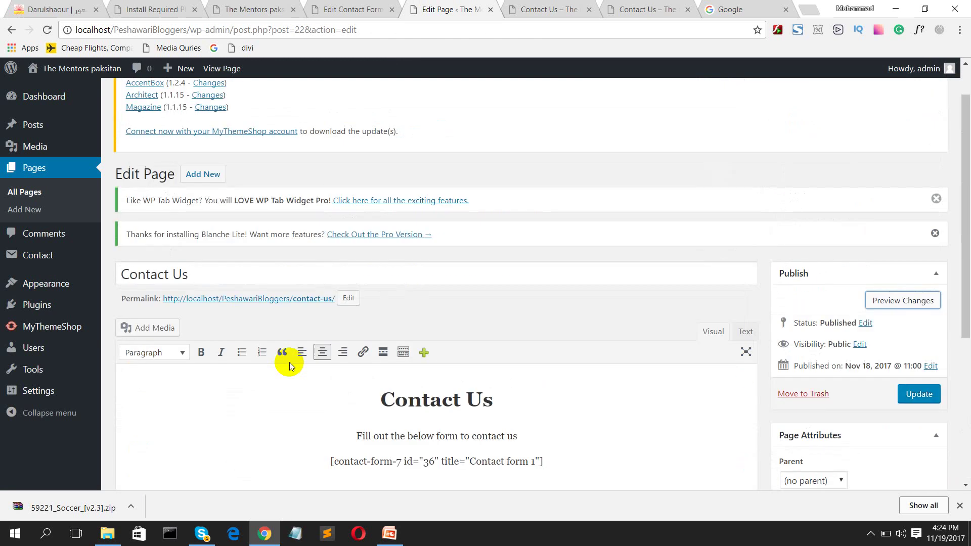
{"action": "mouse_move", "coordinate": [50, 260]}
{"action": "left_click", "coordinate": [115, 262]}
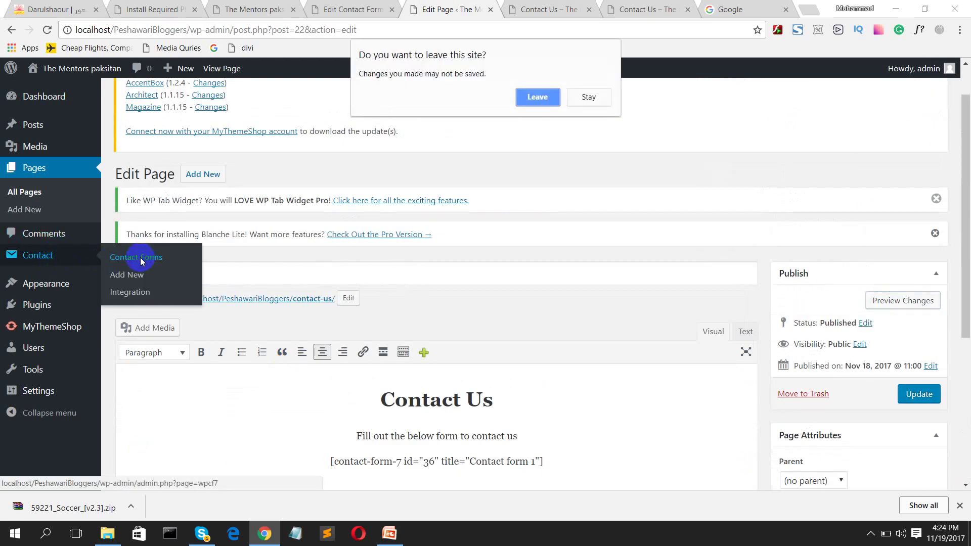
Step: Leave the page editor and open Contact form 1 for editing
{"action": "left_click", "coordinate": [530, 97]}
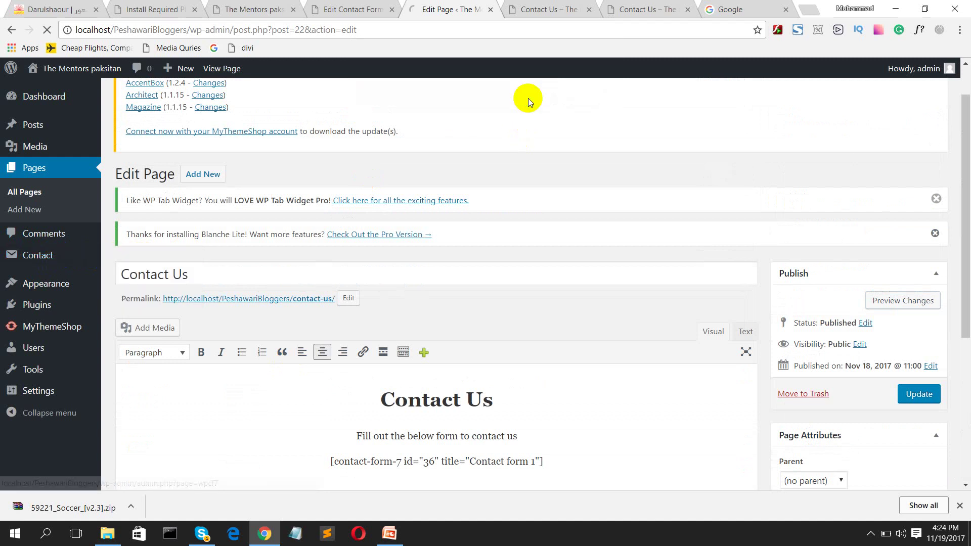
{"action": "scroll", "coordinate": [466, 308], "scroll_direction": "down", "scroll_amount": 2}
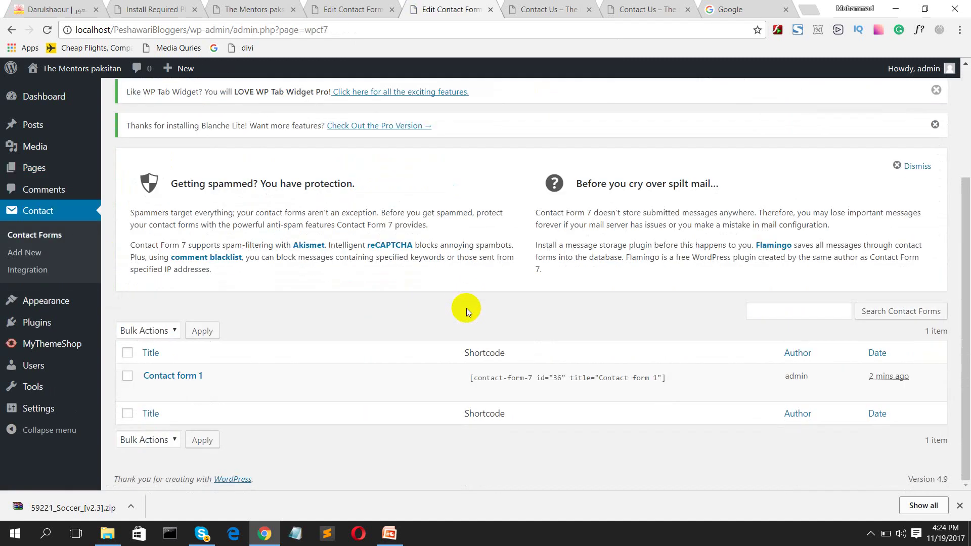
{"action": "left_click", "coordinate": [188, 375]}
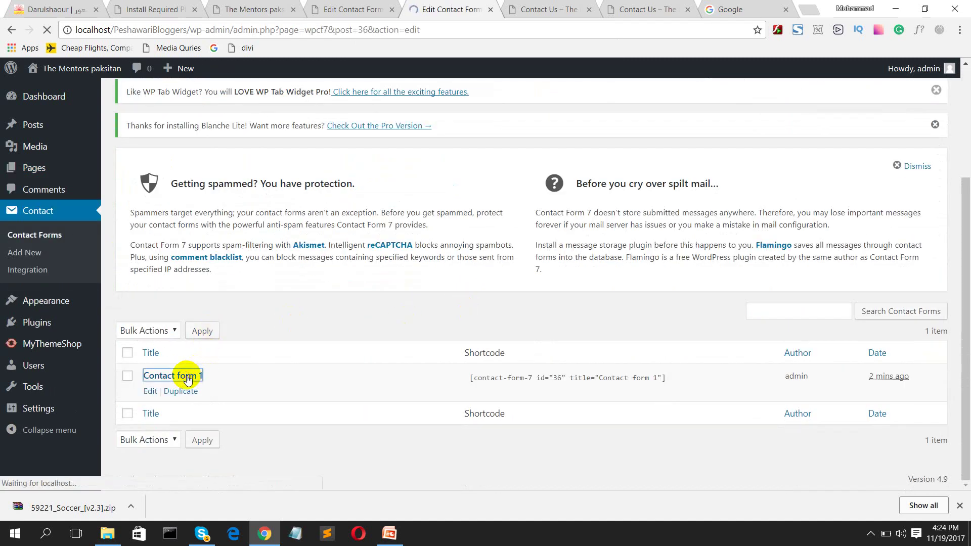
{"action": "scroll", "coordinate": [257, 360], "scroll_direction": "down", "scroll_amount": 5}
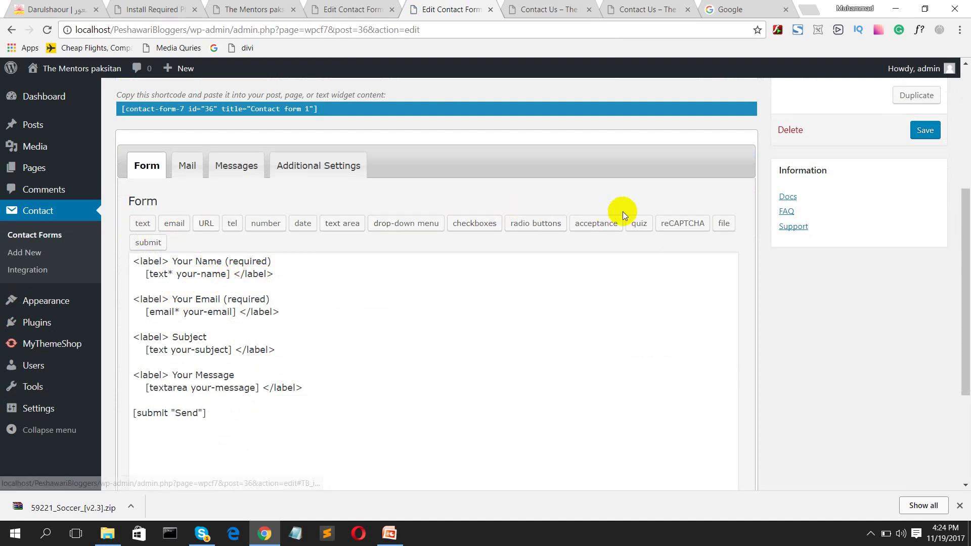
{"action": "scroll", "coordinate": [324, 354], "scroll_direction": "down", "scroll_amount": 1}
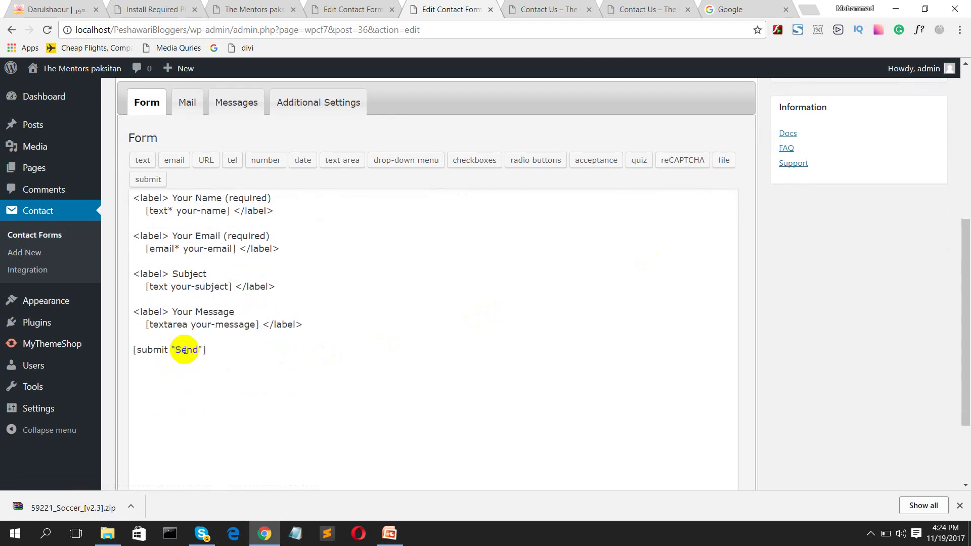
Step: Try the email tag generator's Required and Akismet options, then close it without inserting
{"action": "left_click", "coordinate": [167, 161]}
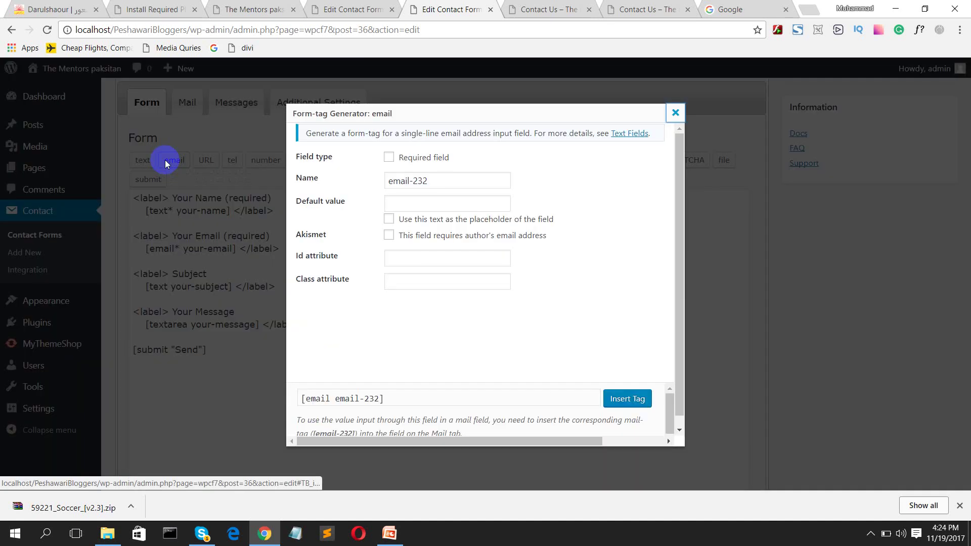
{"action": "left_click", "coordinate": [388, 159]}
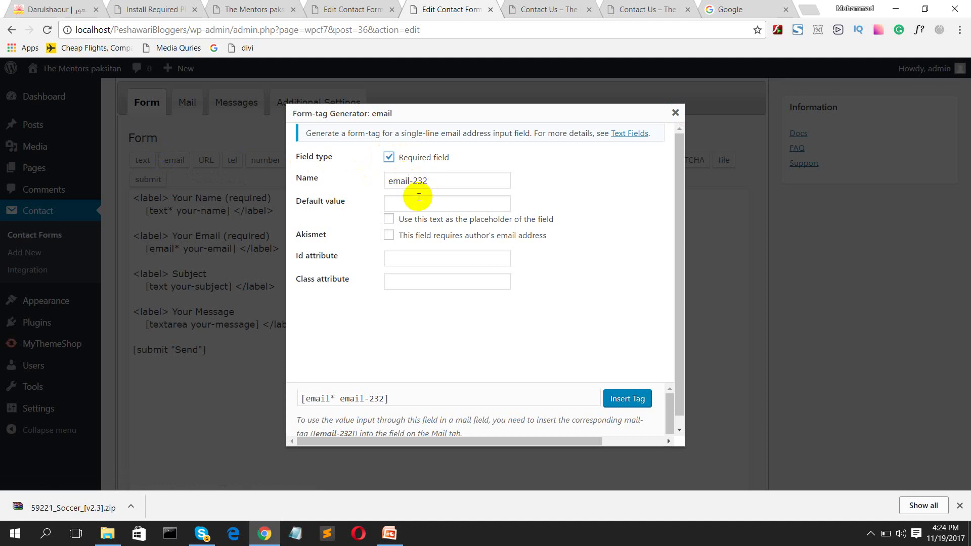
{"action": "left_click", "coordinate": [418, 204]}
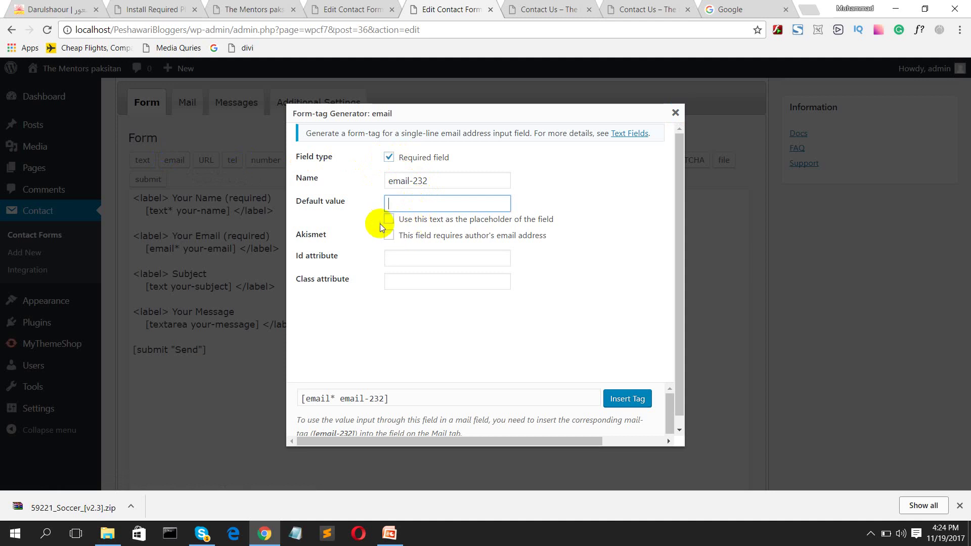
{"action": "left_click", "coordinate": [392, 236]}
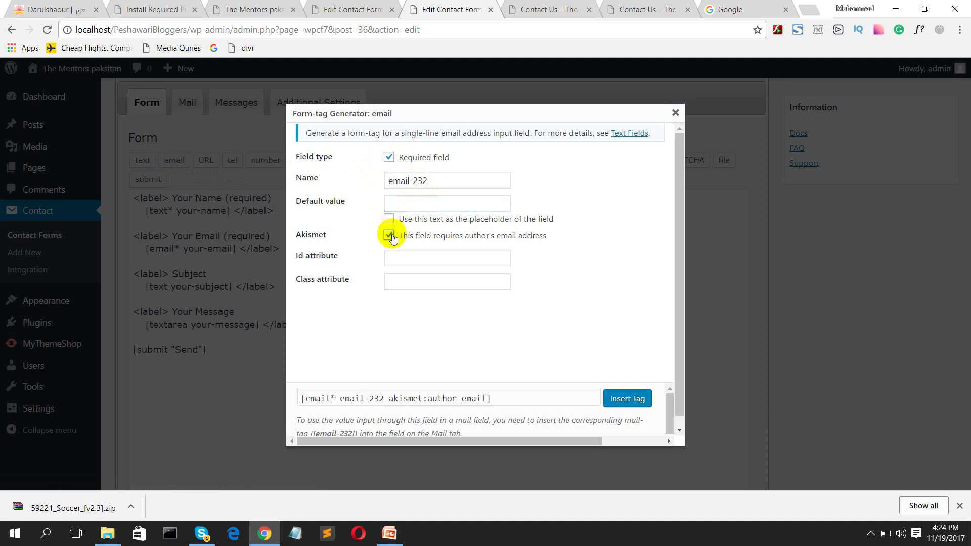
{"action": "left_click", "coordinate": [389, 236]}
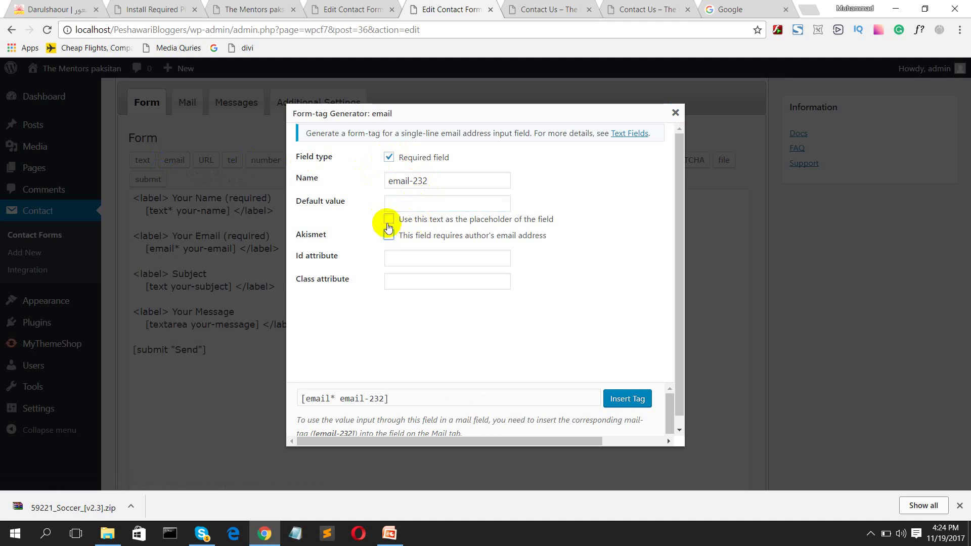
{"action": "left_click", "coordinate": [676, 114]}
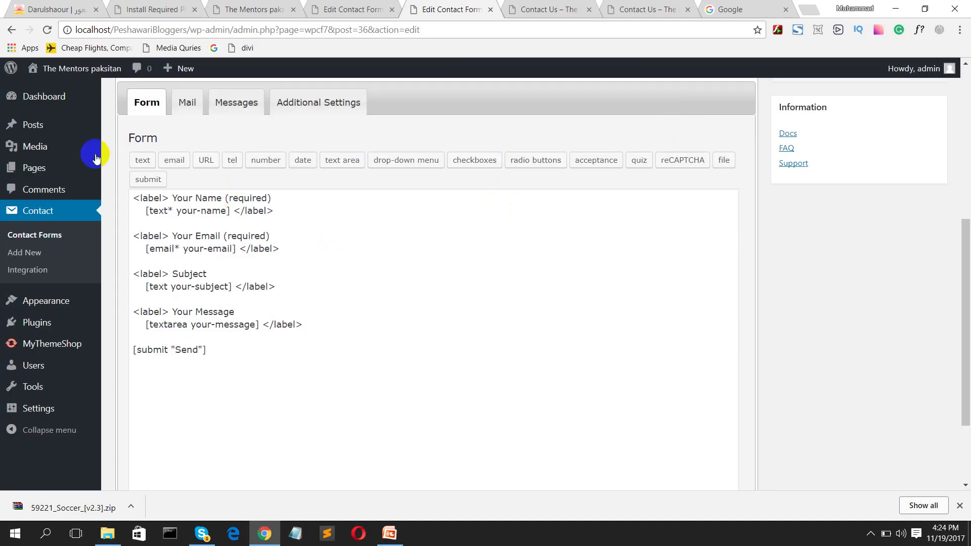
{"action": "scroll", "coordinate": [152, 164], "scroll_direction": "up", "scroll_amount": 1}
Step: Review Contact form 1's Mail settings and compare with the Contact Us page preview
{"action": "left_click", "coordinate": [186, 164]}
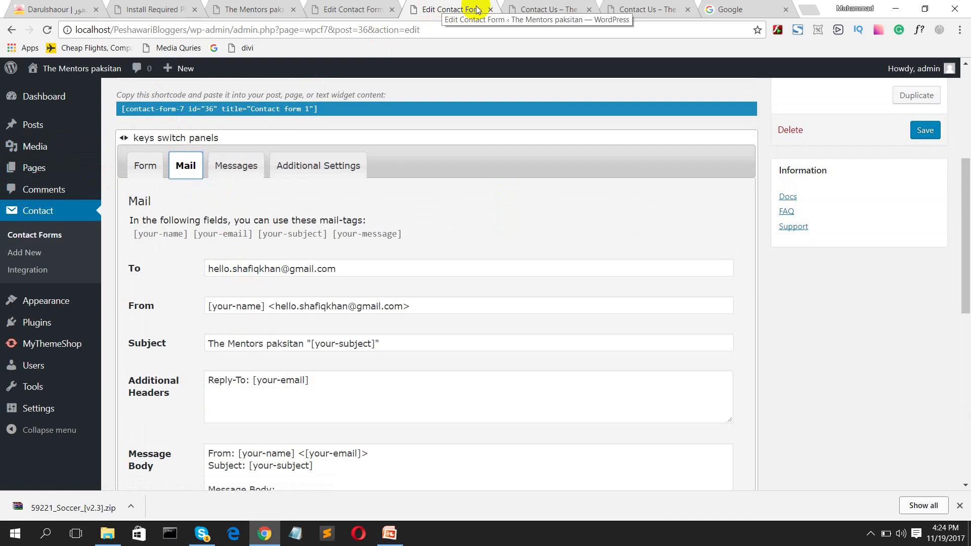
{"action": "left_click", "coordinate": [659, 8]}
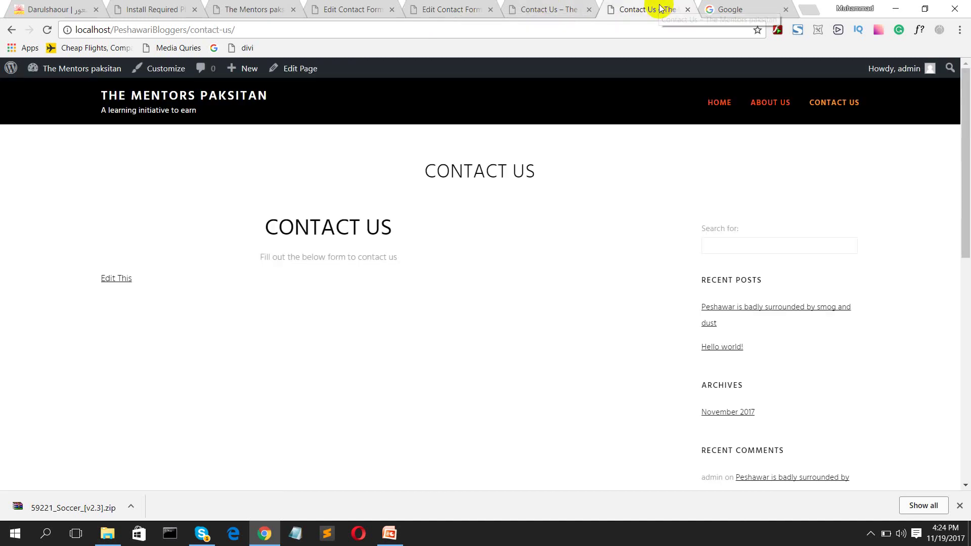
{"action": "scroll", "coordinate": [451, 221], "scroll_direction": "down", "scroll_amount": 2}
{"action": "scroll", "coordinate": [451, 222], "scroll_direction": "up", "scroll_amount": 2}
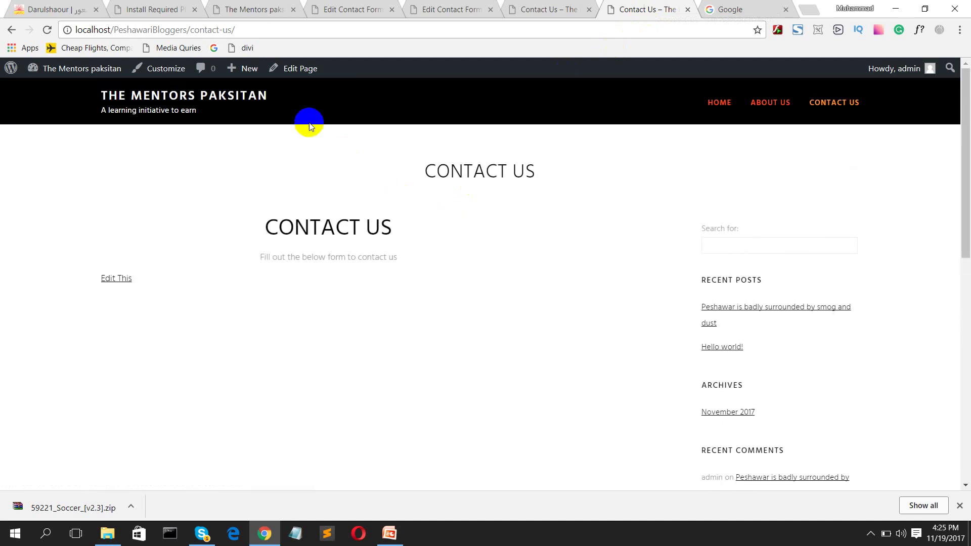
{"action": "left_click", "coordinate": [535, 6]}
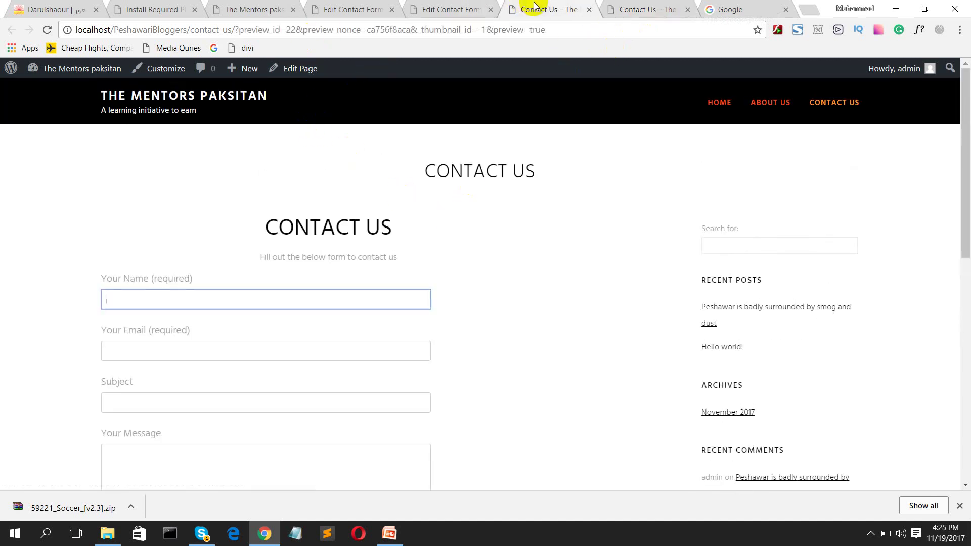
{"action": "left_click", "coordinate": [568, 104]}
Step: Return to the form's Mail settings, then go to the list of all Pages
{"action": "left_click", "coordinate": [439, 7]}
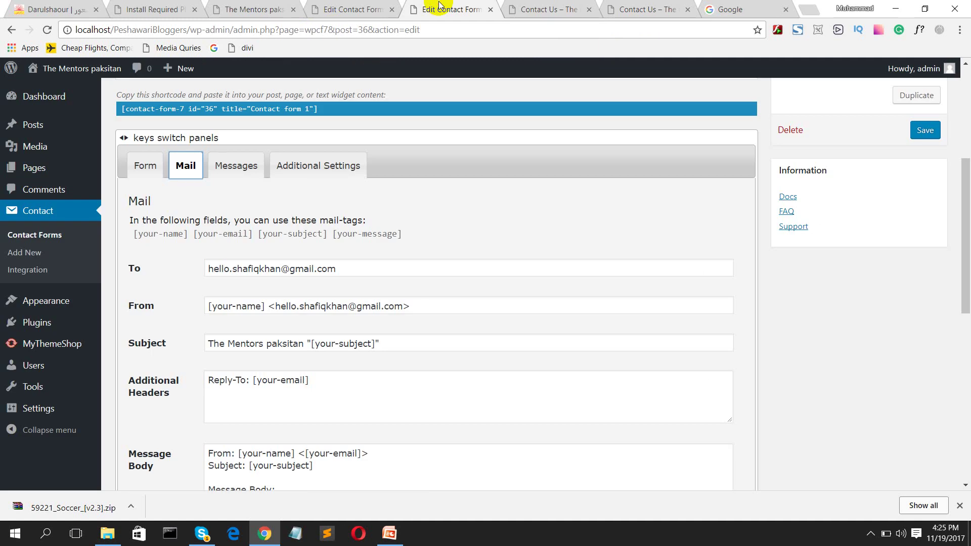
{"action": "scroll", "coordinate": [775, 141], "scroll_direction": "up", "scroll_amount": 5}
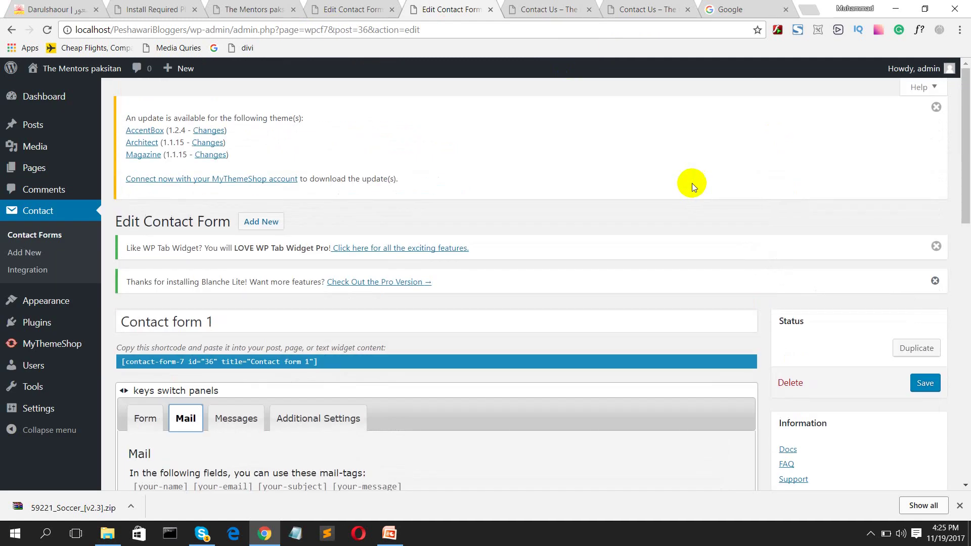
{"action": "scroll", "coordinate": [683, 189], "scroll_direction": "down", "scroll_amount": 4}
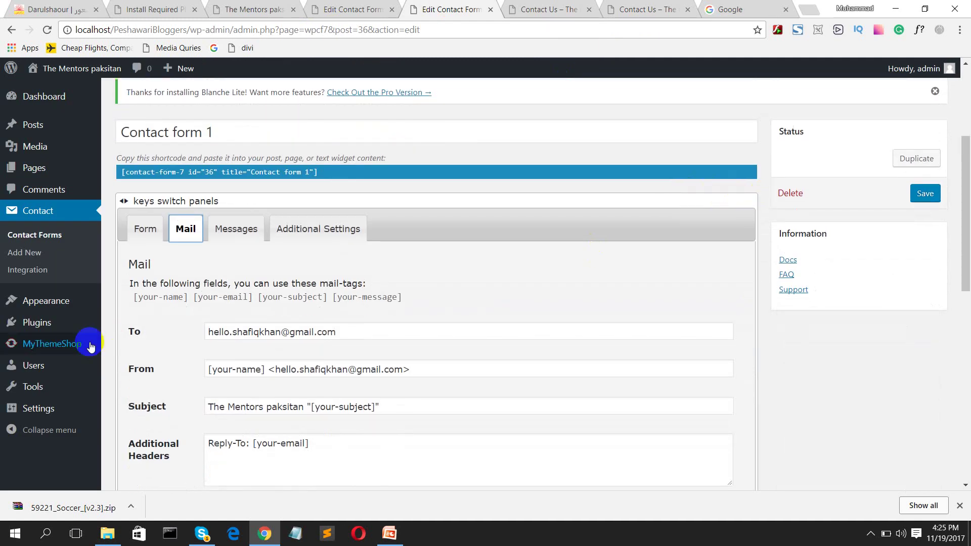
{"action": "left_click", "coordinate": [50, 188]}
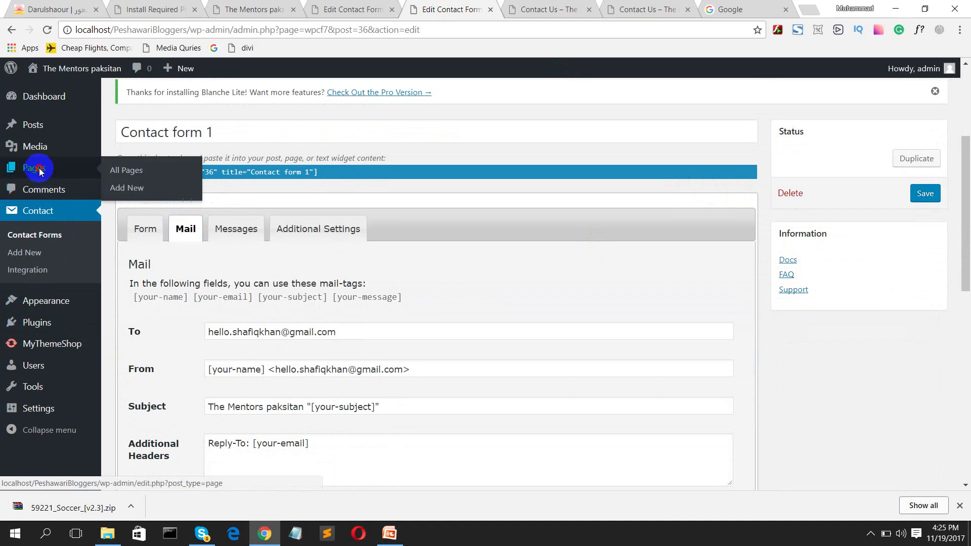
{"action": "left_click", "coordinate": [143, 170]}
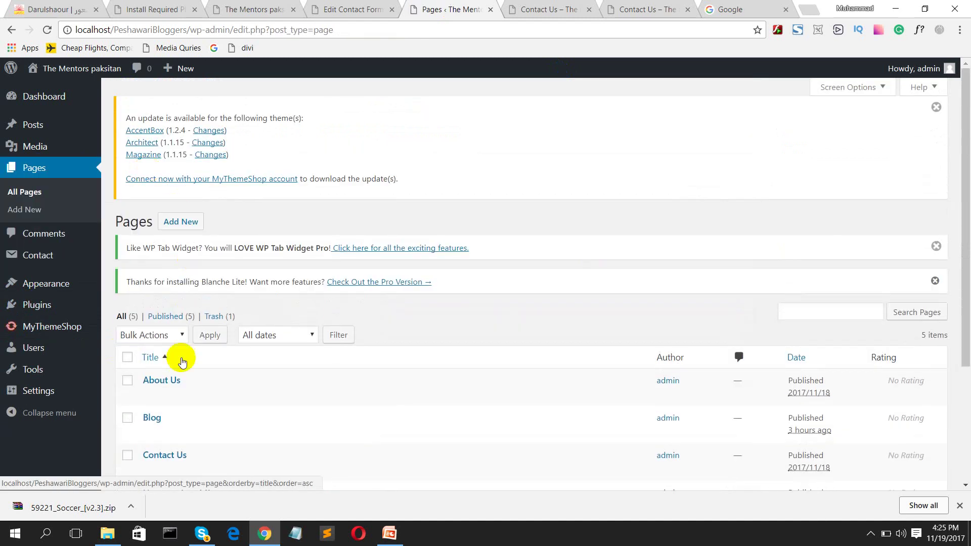
Step: Open the Contact Us page and paste the contact-form-7 shortcode below the intro sentence
{"action": "scroll", "coordinate": [172, 357], "scroll_direction": "down", "scroll_amount": 3}
{"action": "left_click", "coordinate": [164, 331]}
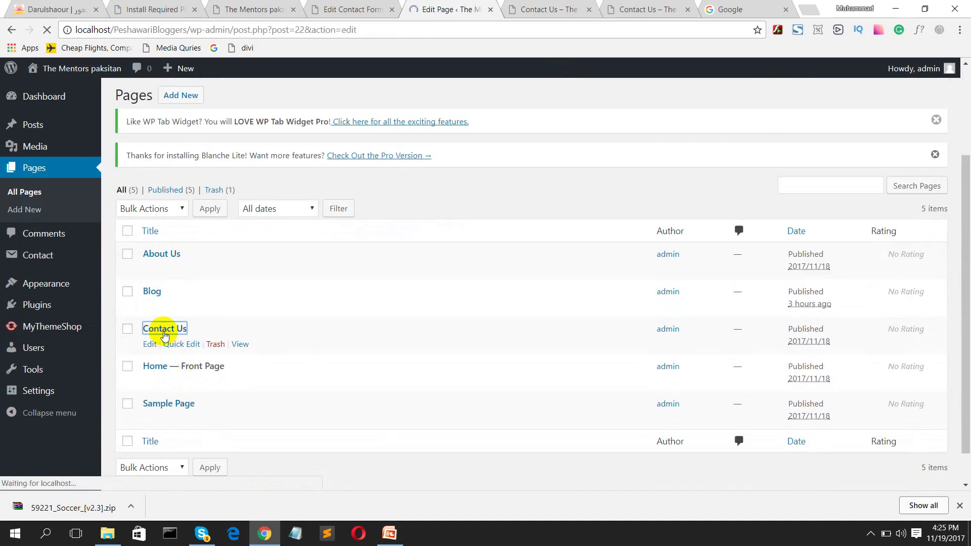
{"action": "scroll", "coordinate": [208, 368], "scroll_direction": "down", "scroll_amount": 4}
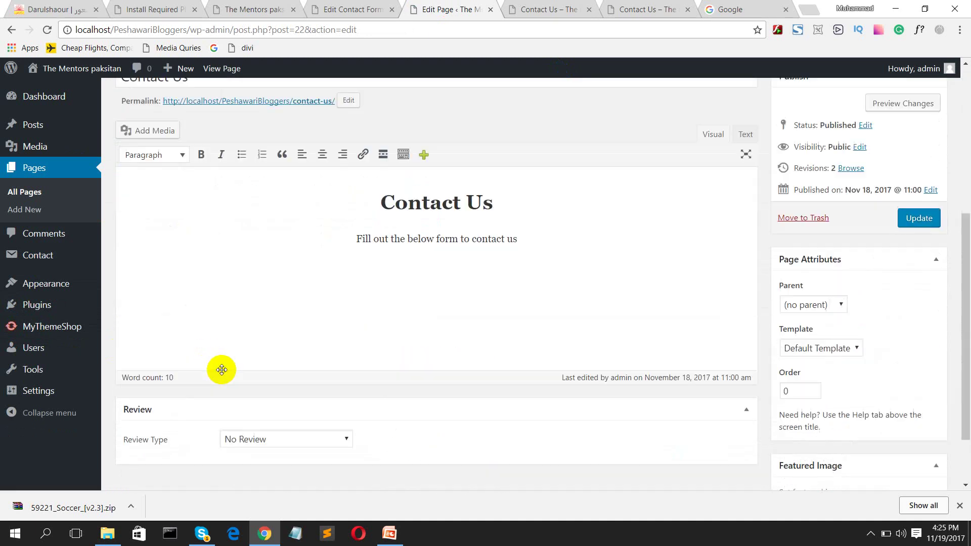
{"action": "left_click", "coordinate": [331, 247]}
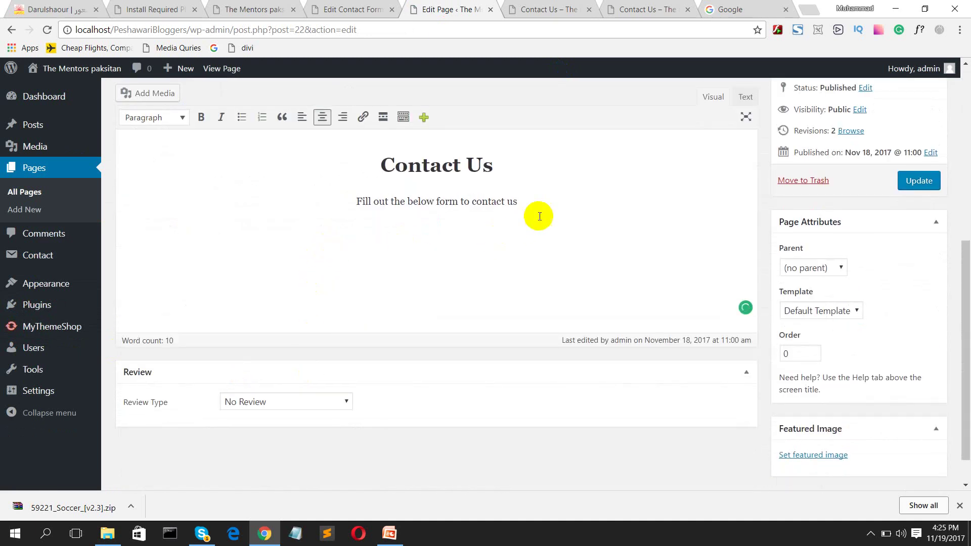
{"action": "left_click", "coordinate": [531, 204]}
{"action": "key", "text": "Return"}
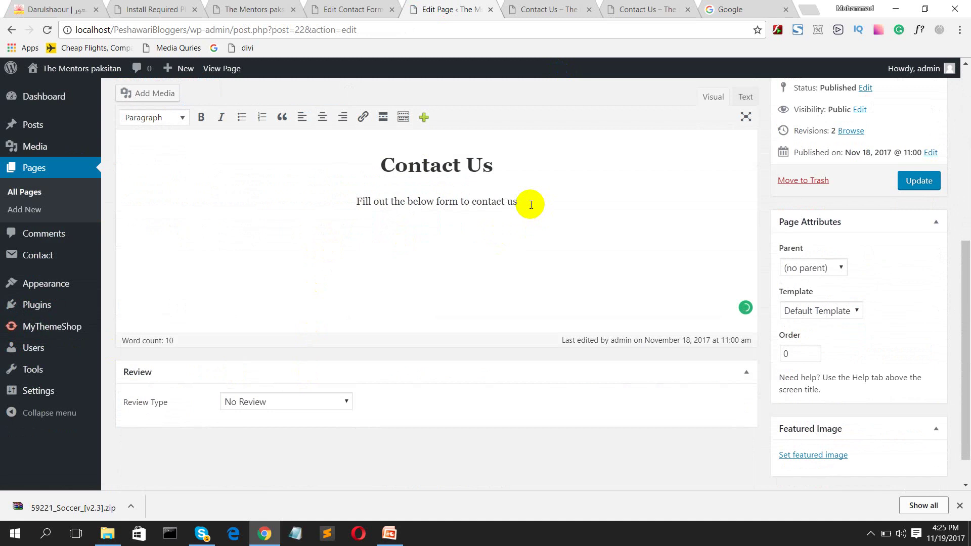
{"action": "type", "text": "[contact-form-7 id=\"36\" title=\"Contact form 1\"]"}
Step: Centre the shortcode line, update the page, and request a preview of the changes
{"action": "left_click_drag", "start_coordinate": [336, 229], "coordinate": [104, 235]}
{"action": "left_click", "coordinate": [322, 117]}
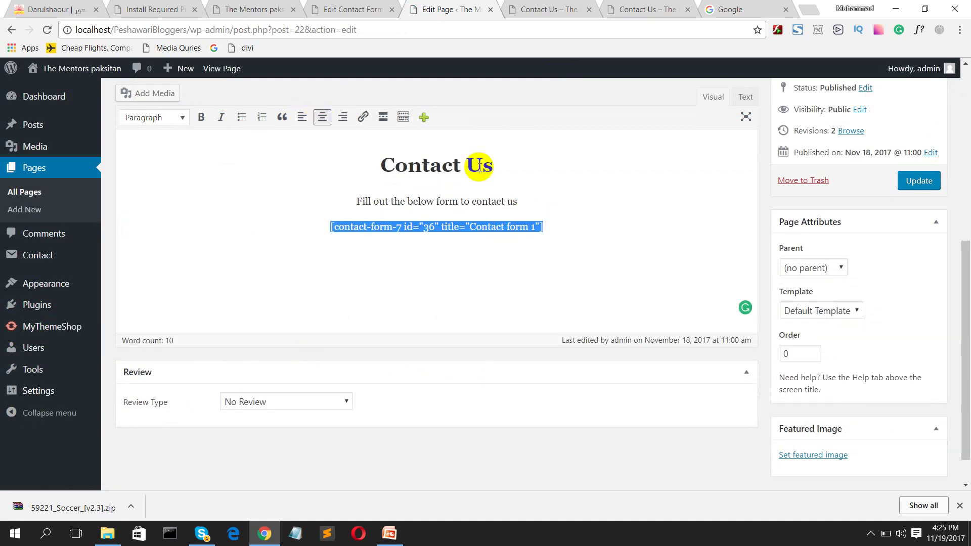
{"action": "left_click", "coordinate": [918, 181]}
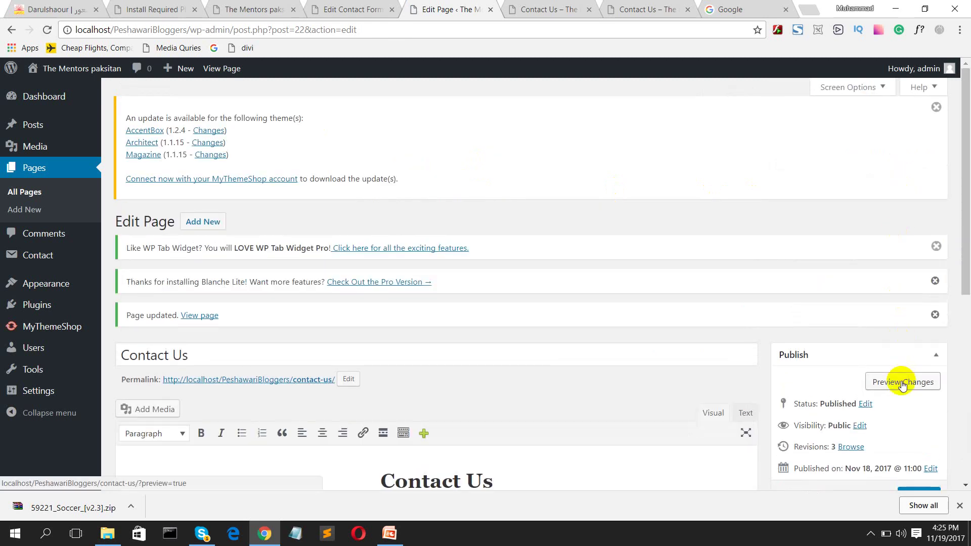
{"action": "left_click", "coordinate": [903, 383]}
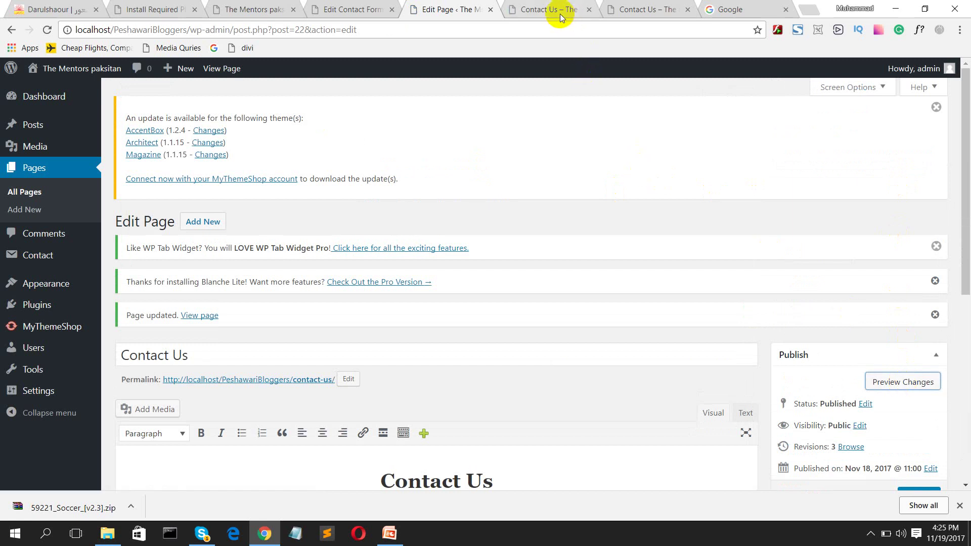
Step: Check the form in the Contact Us preview, trying the Your Message field
{"action": "left_click", "coordinate": [557, 10]}
{"action": "scroll", "coordinate": [230, 305], "scroll_direction": "down", "scroll_amount": 4}
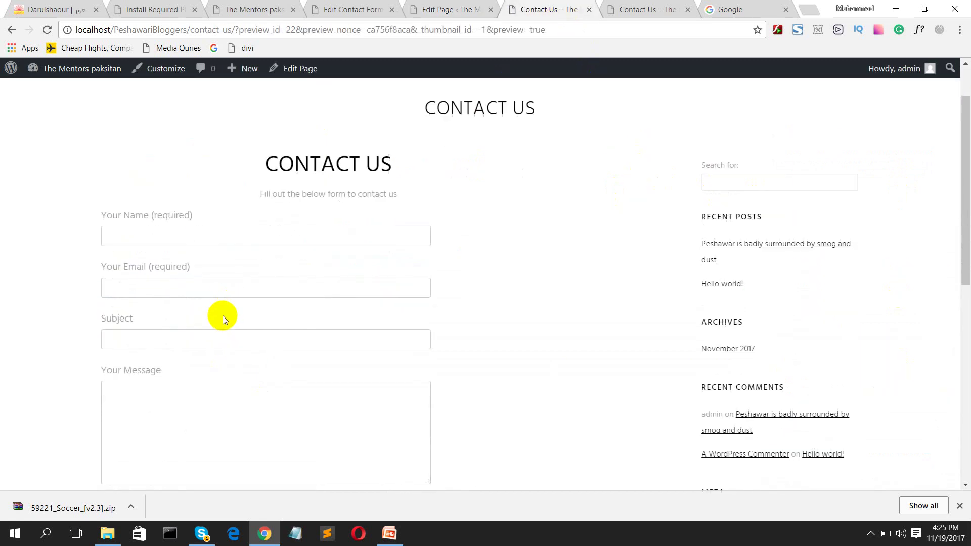
{"action": "left_click", "coordinate": [224, 324]}
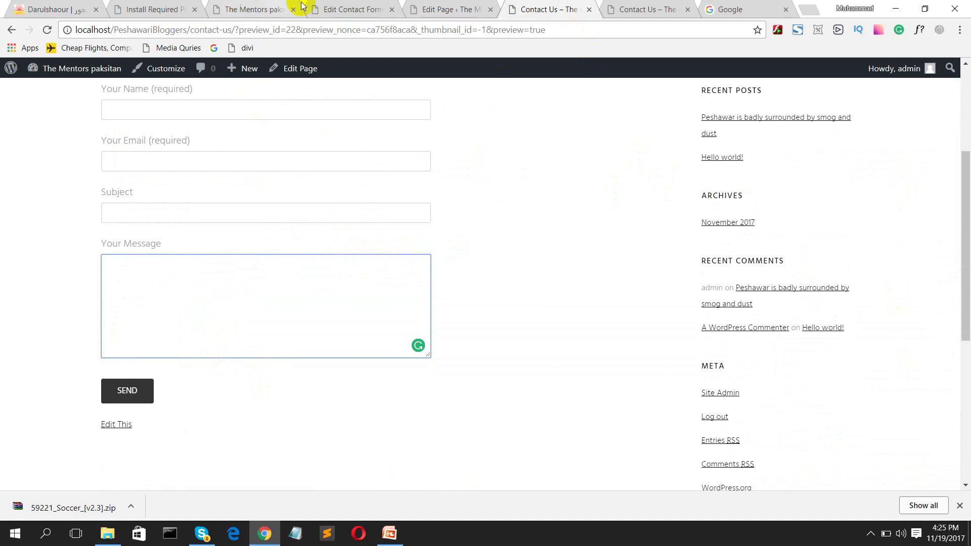
{"action": "left_click", "coordinate": [449, 9]}
{"action": "scroll", "coordinate": [377, 200], "scroll_direction": "down", "scroll_amount": 3}
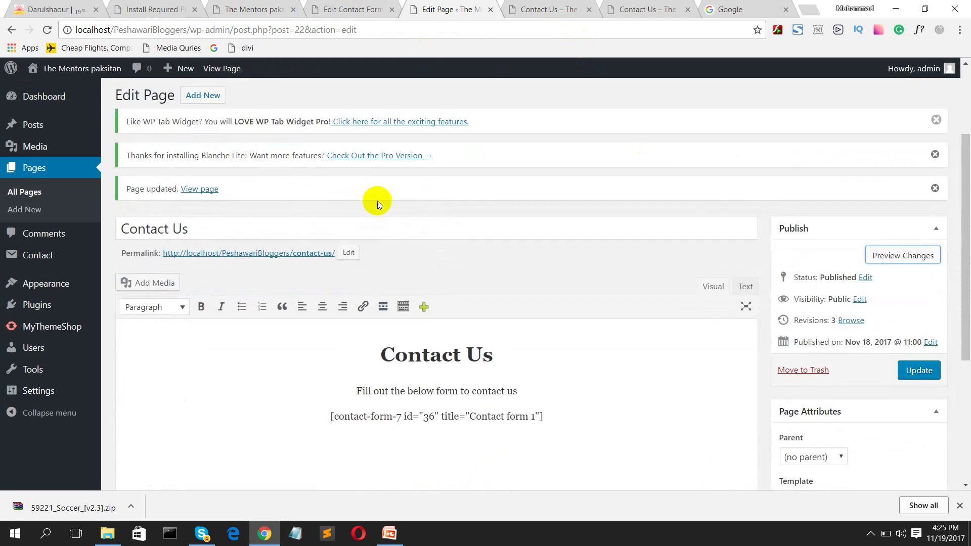
Step: Return to Contact form 1's editor and review its Mail settings
{"action": "scroll", "coordinate": [390, 212], "scroll_direction": "up", "scroll_amount": 3}
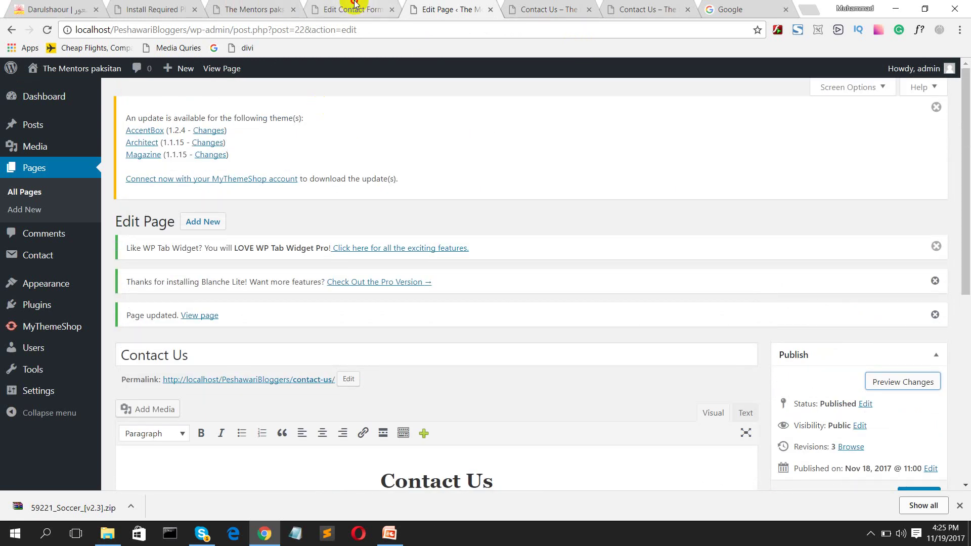
{"action": "left_click", "coordinate": [344, 9]}
{"action": "scroll", "coordinate": [230, 339], "scroll_direction": "down", "scroll_amount": 2}
{"action": "scroll", "coordinate": [227, 349], "scroll_direction": "down", "scroll_amount": 2}
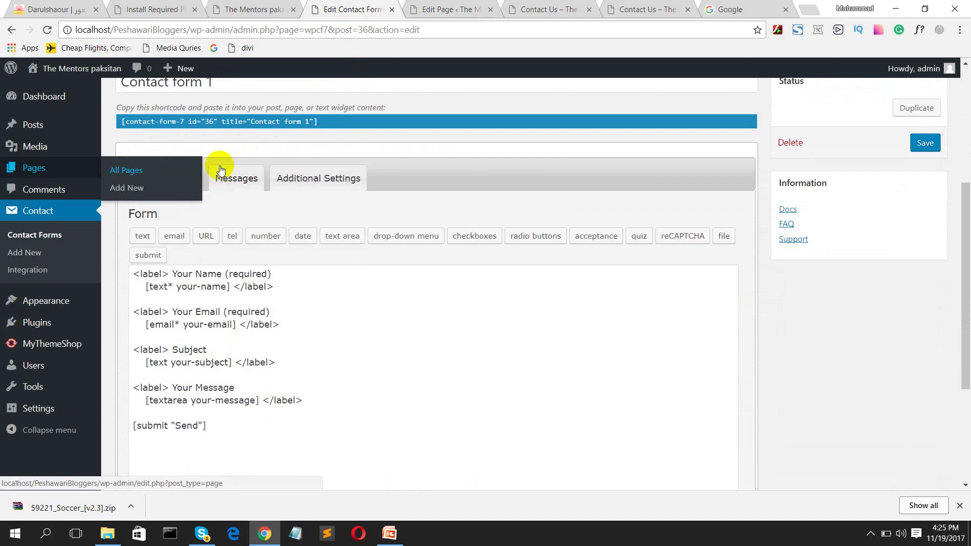
{"action": "left_click", "coordinate": [185, 185]}
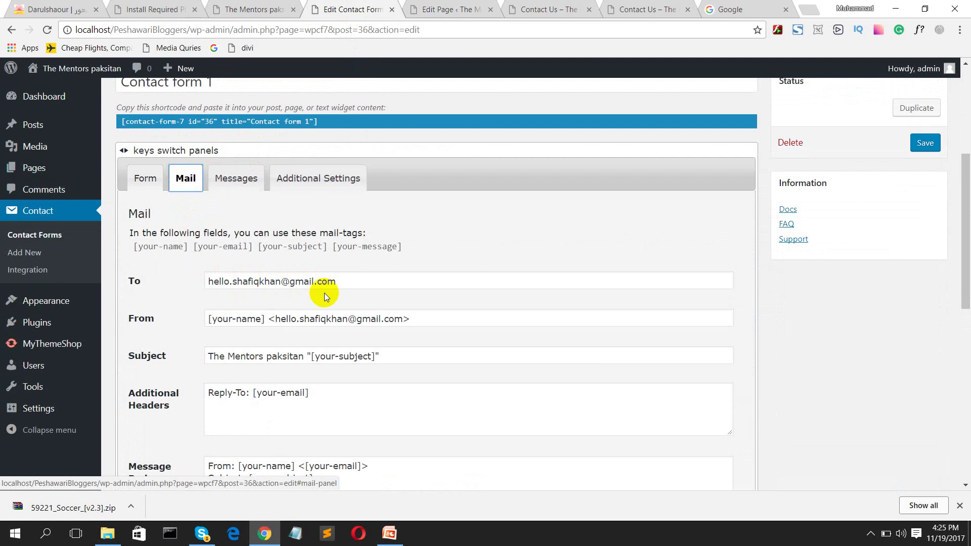
{"action": "scroll", "coordinate": [227, 335], "scroll_direction": "down", "scroll_amount": 4}
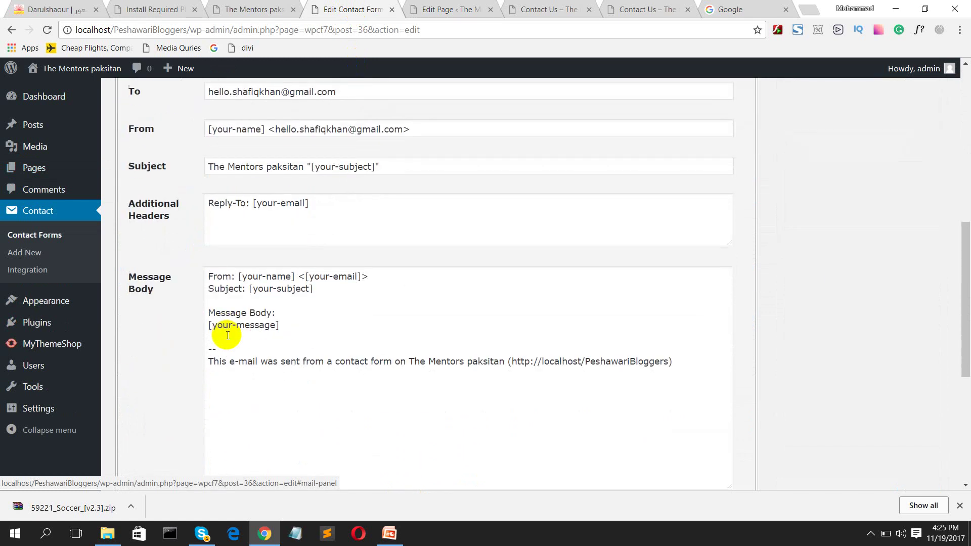
{"action": "scroll", "coordinate": [227, 335], "scroll_direction": "down", "scroll_amount": 6}
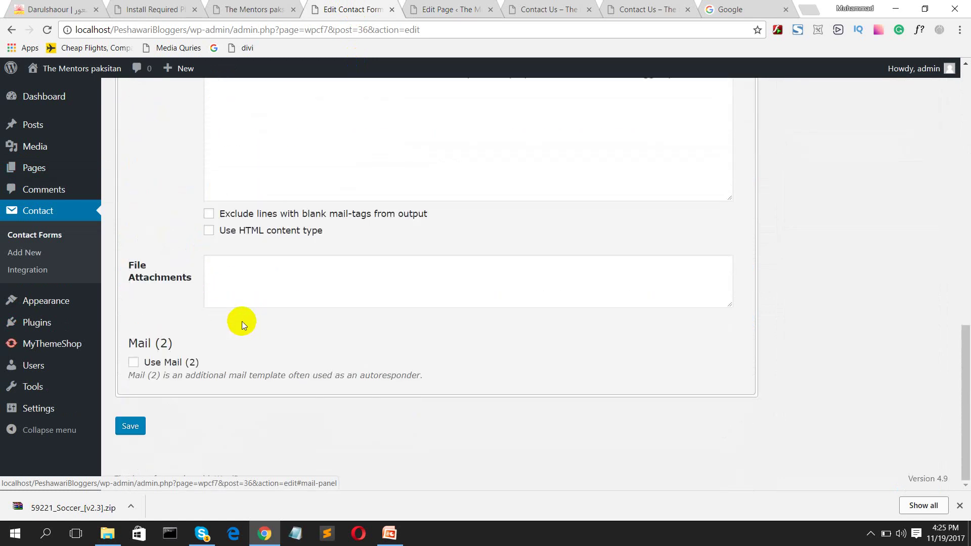
{"action": "scroll", "coordinate": [247, 317], "scroll_direction": "up", "scroll_amount": 14}
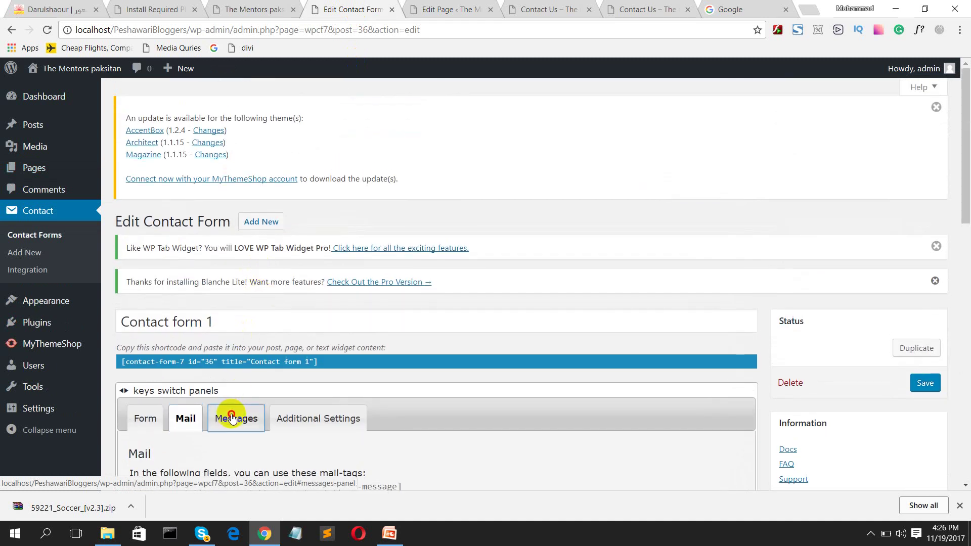
Step: Review the form's Messages panel with its response texts
{"action": "left_click", "coordinate": [236, 411]}
{"action": "scroll", "coordinate": [254, 366], "scroll_direction": "down", "scroll_amount": 4}
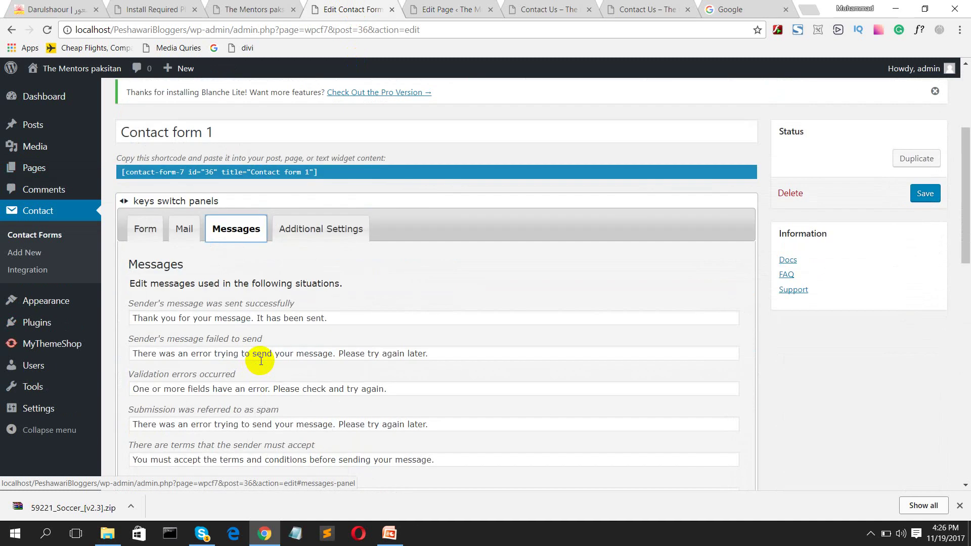
{"action": "scroll", "coordinate": [261, 361], "scroll_direction": "down", "scroll_amount": 3}
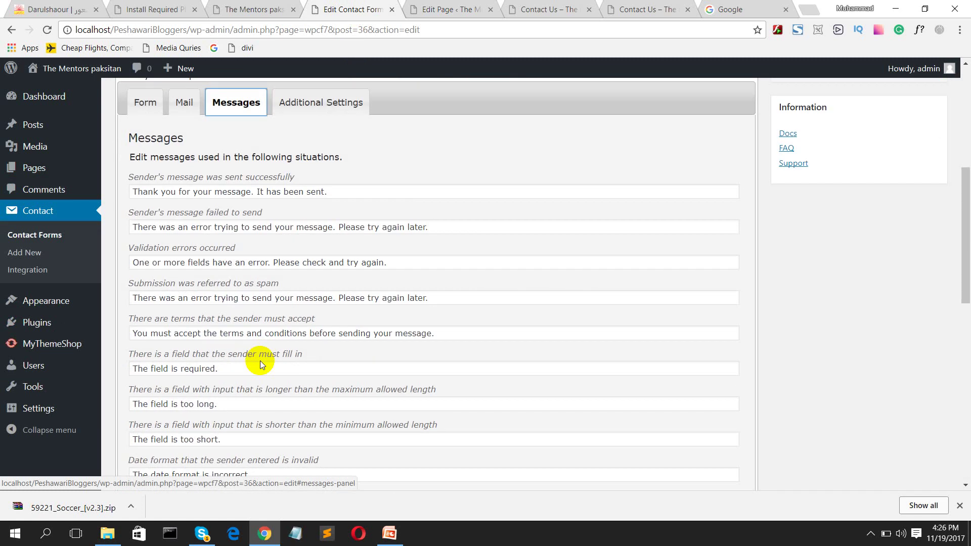
{"action": "scroll", "coordinate": [260, 360], "scroll_direction": "down", "scroll_amount": 10}
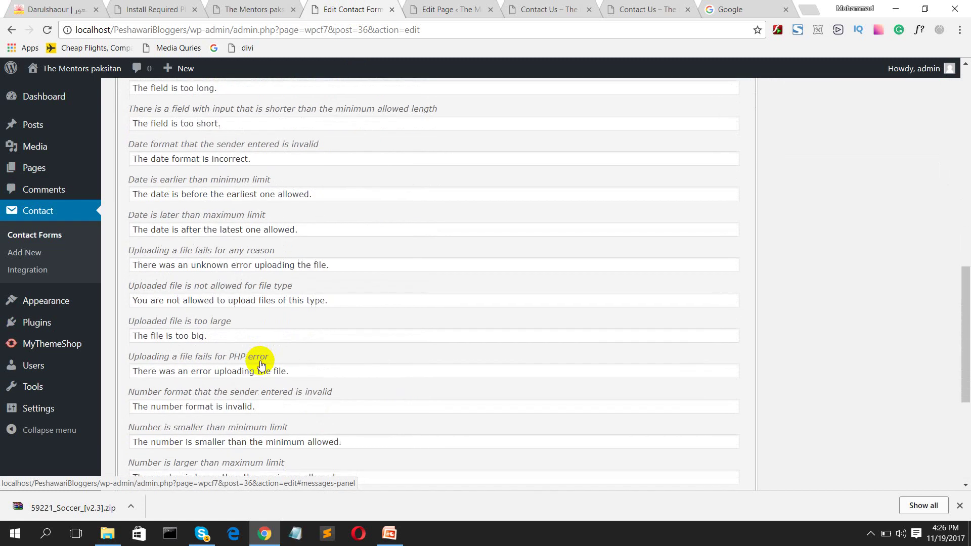
{"action": "scroll", "coordinate": [242, 311], "scroll_direction": "up", "scroll_amount": 18}
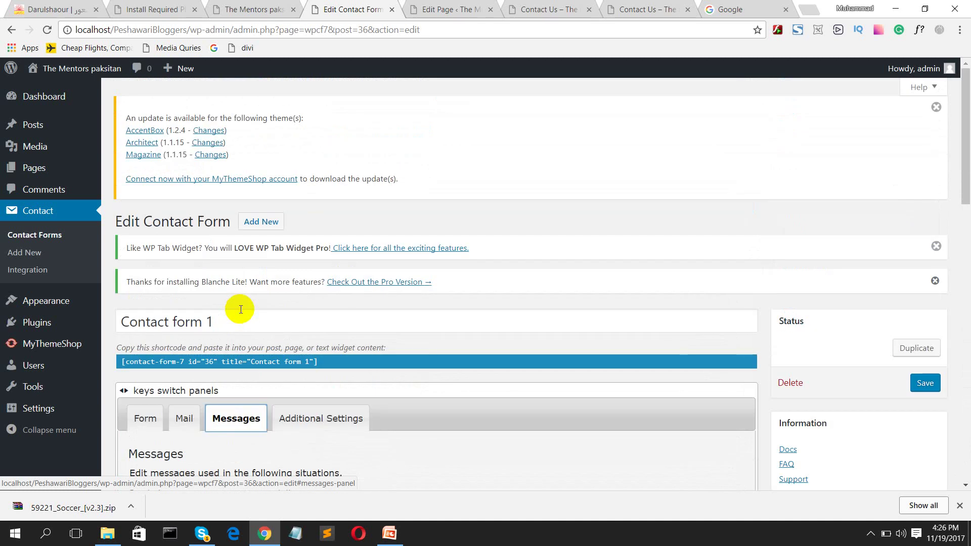
Step: Open the Additional Settings panel and inspect its empty code box
{"action": "left_click", "coordinate": [313, 425]}
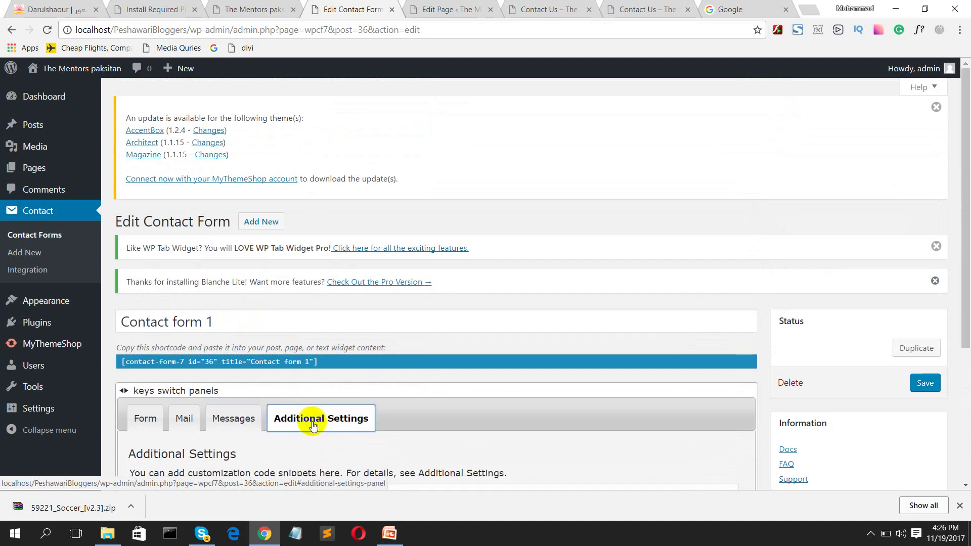
{"action": "scroll", "coordinate": [312, 423], "scroll_direction": "down", "scroll_amount": 4}
{"action": "left_click", "coordinate": [263, 323]}
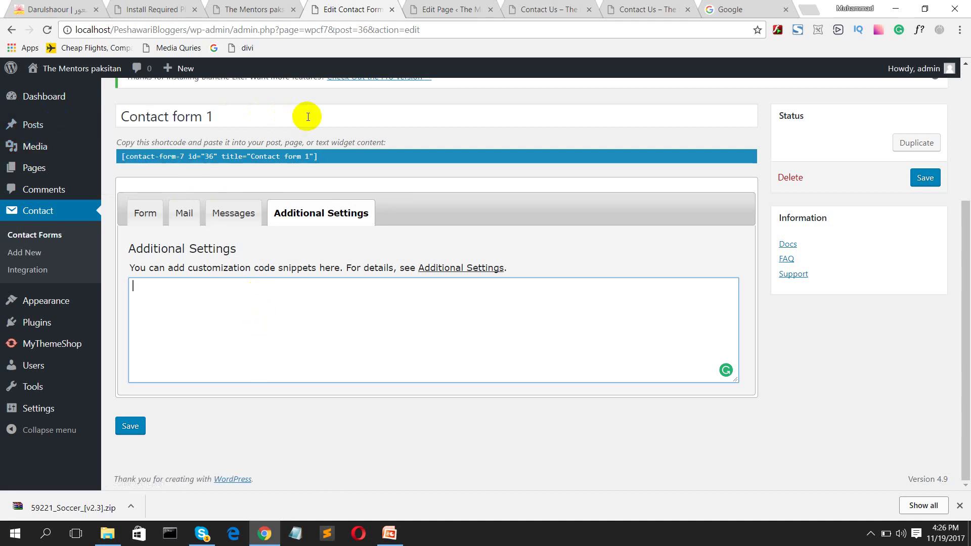
{"action": "scroll", "coordinate": [304, 116], "scroll_direction": "up", "scroll_amount": 4}
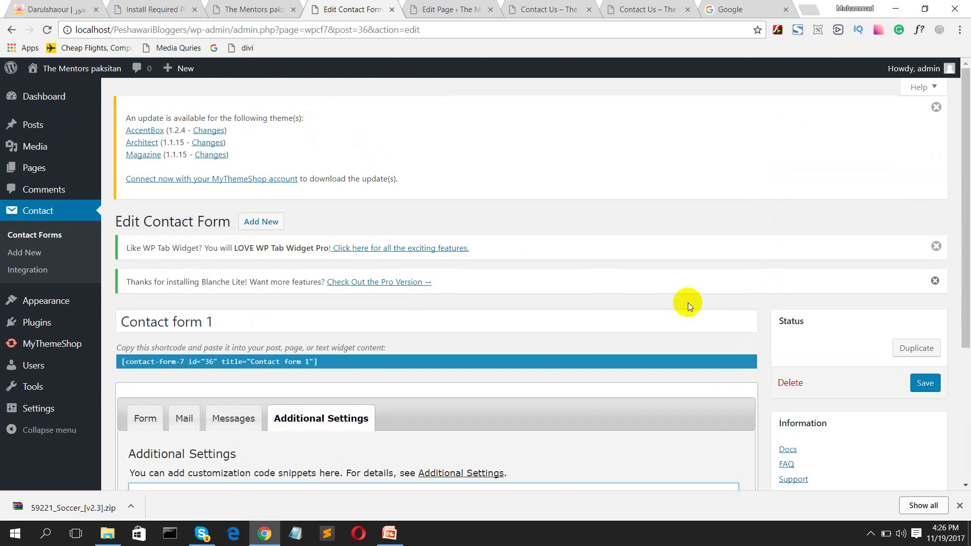
{"action": "left_click", "coordinate": [870, 534]}
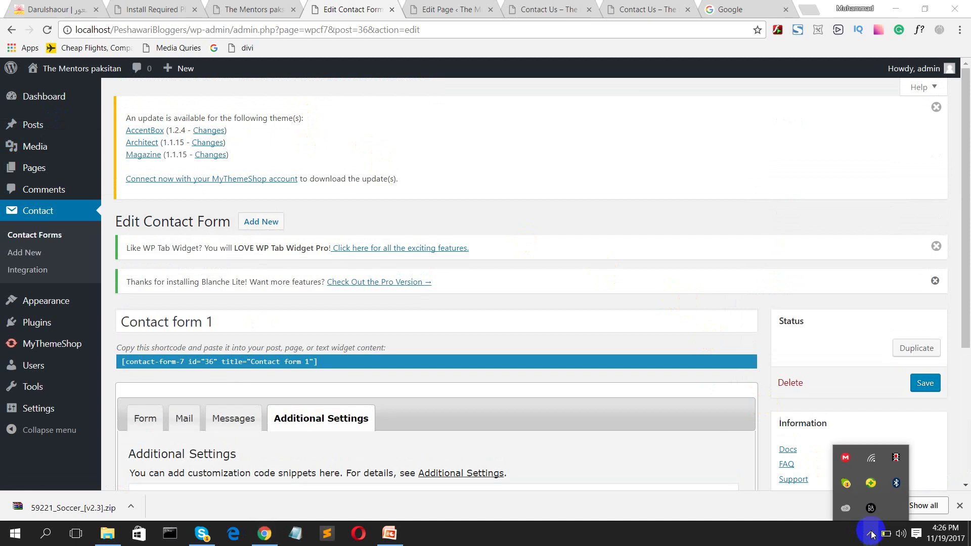